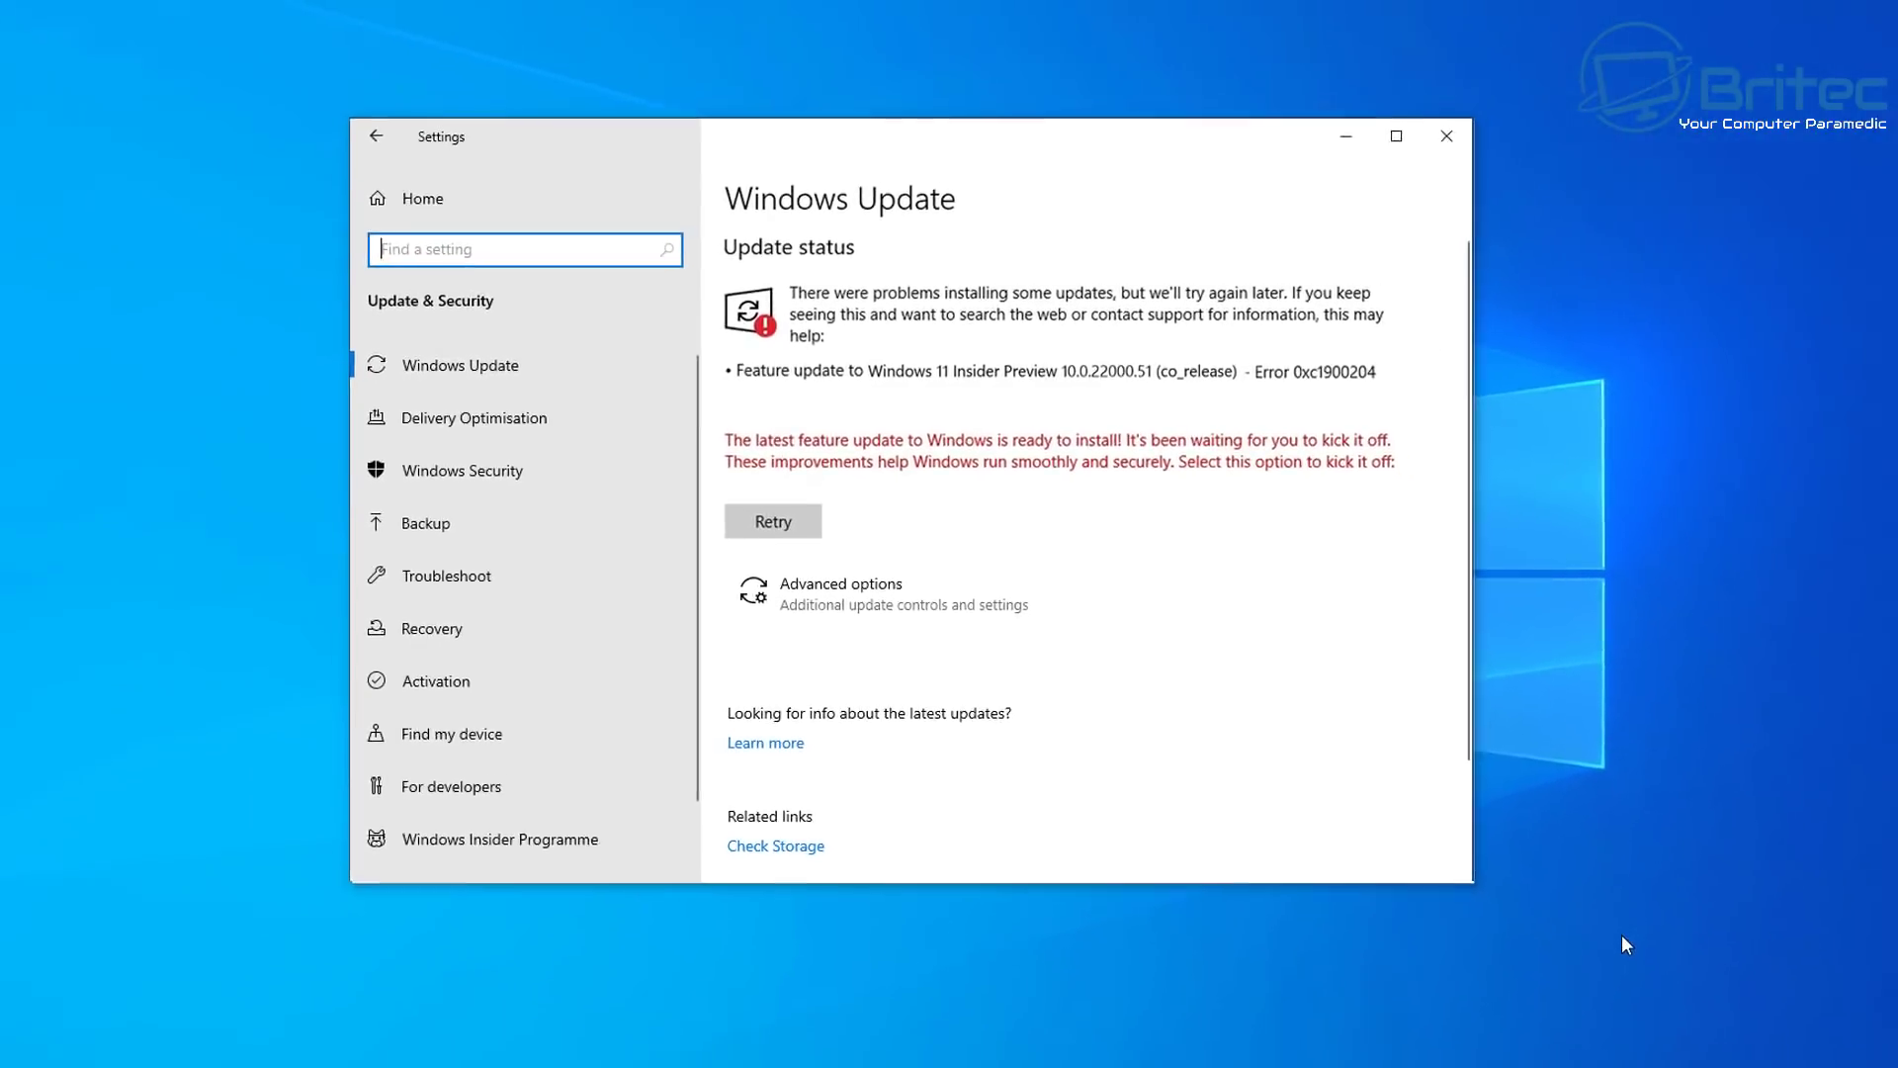
- Close the Windows Update window and open Troubleshoot settings by searching 'troubles'
key(alt+F4)
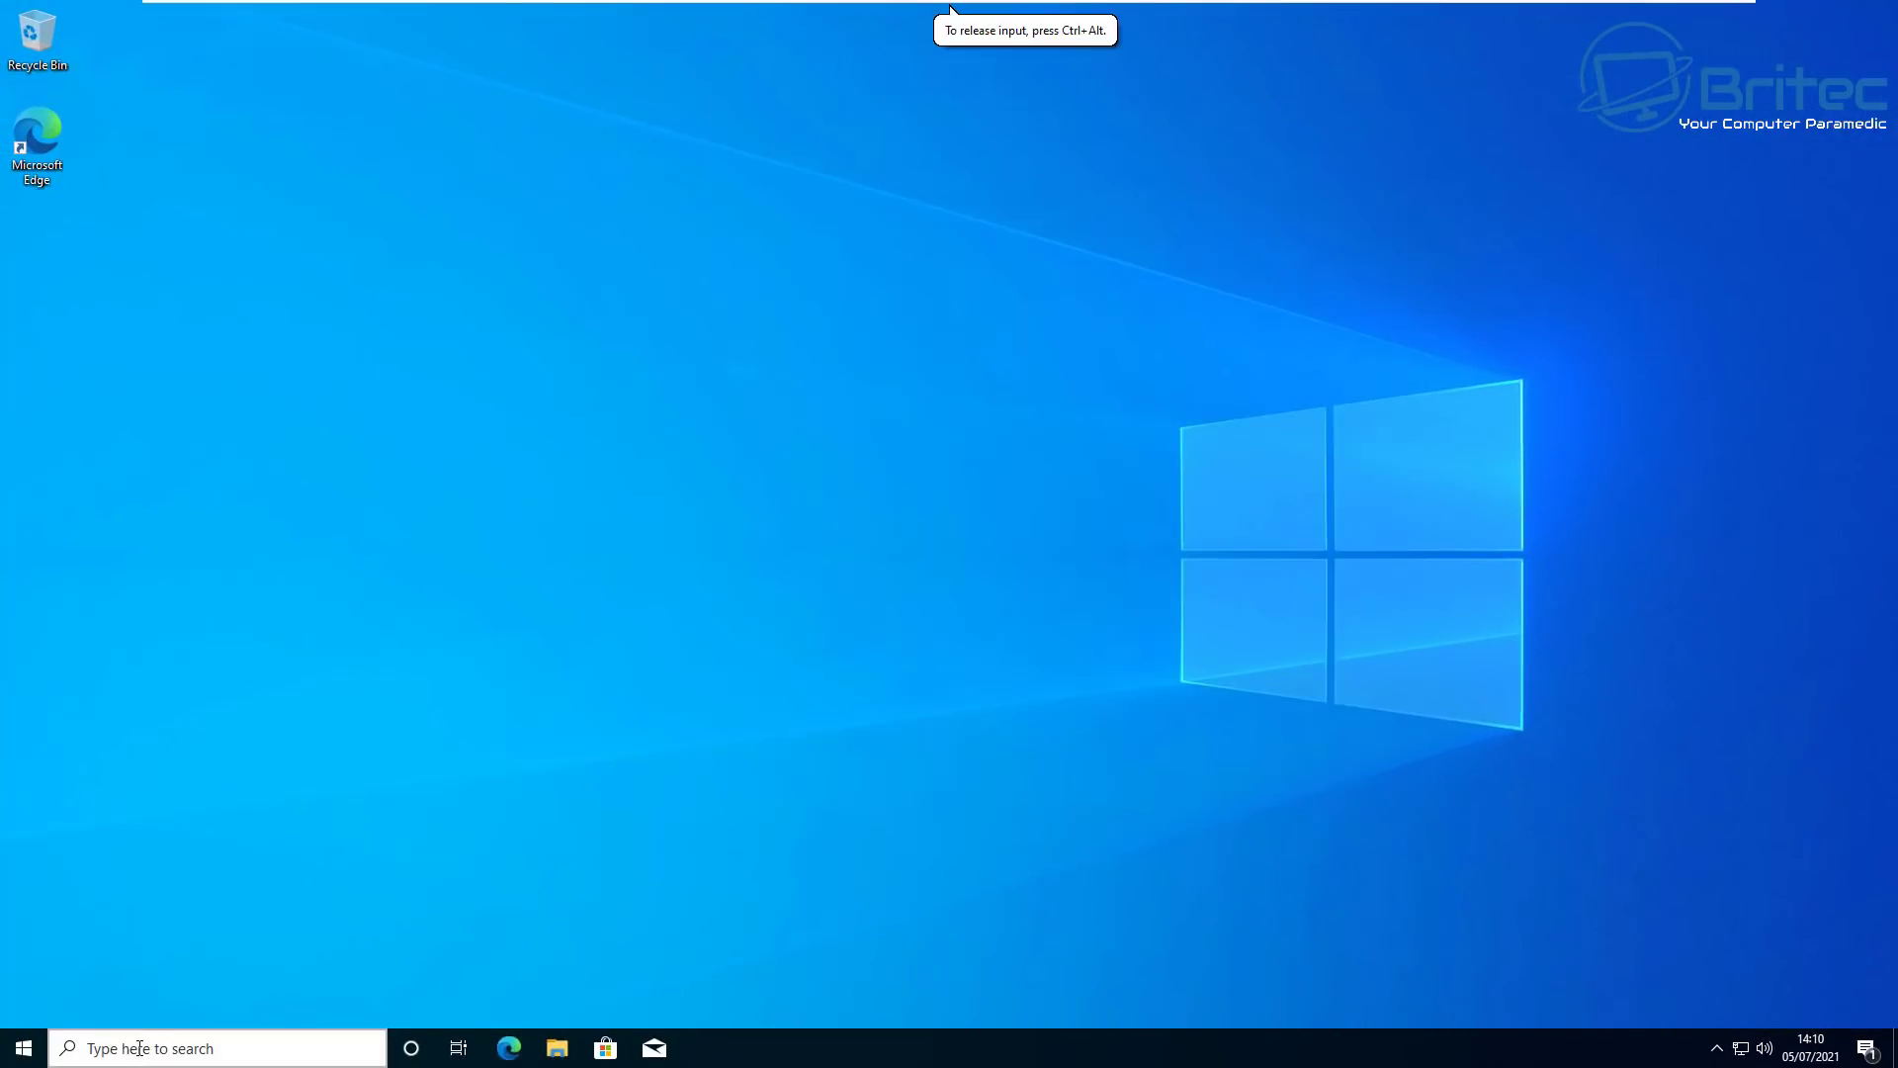
click(141, 1043)
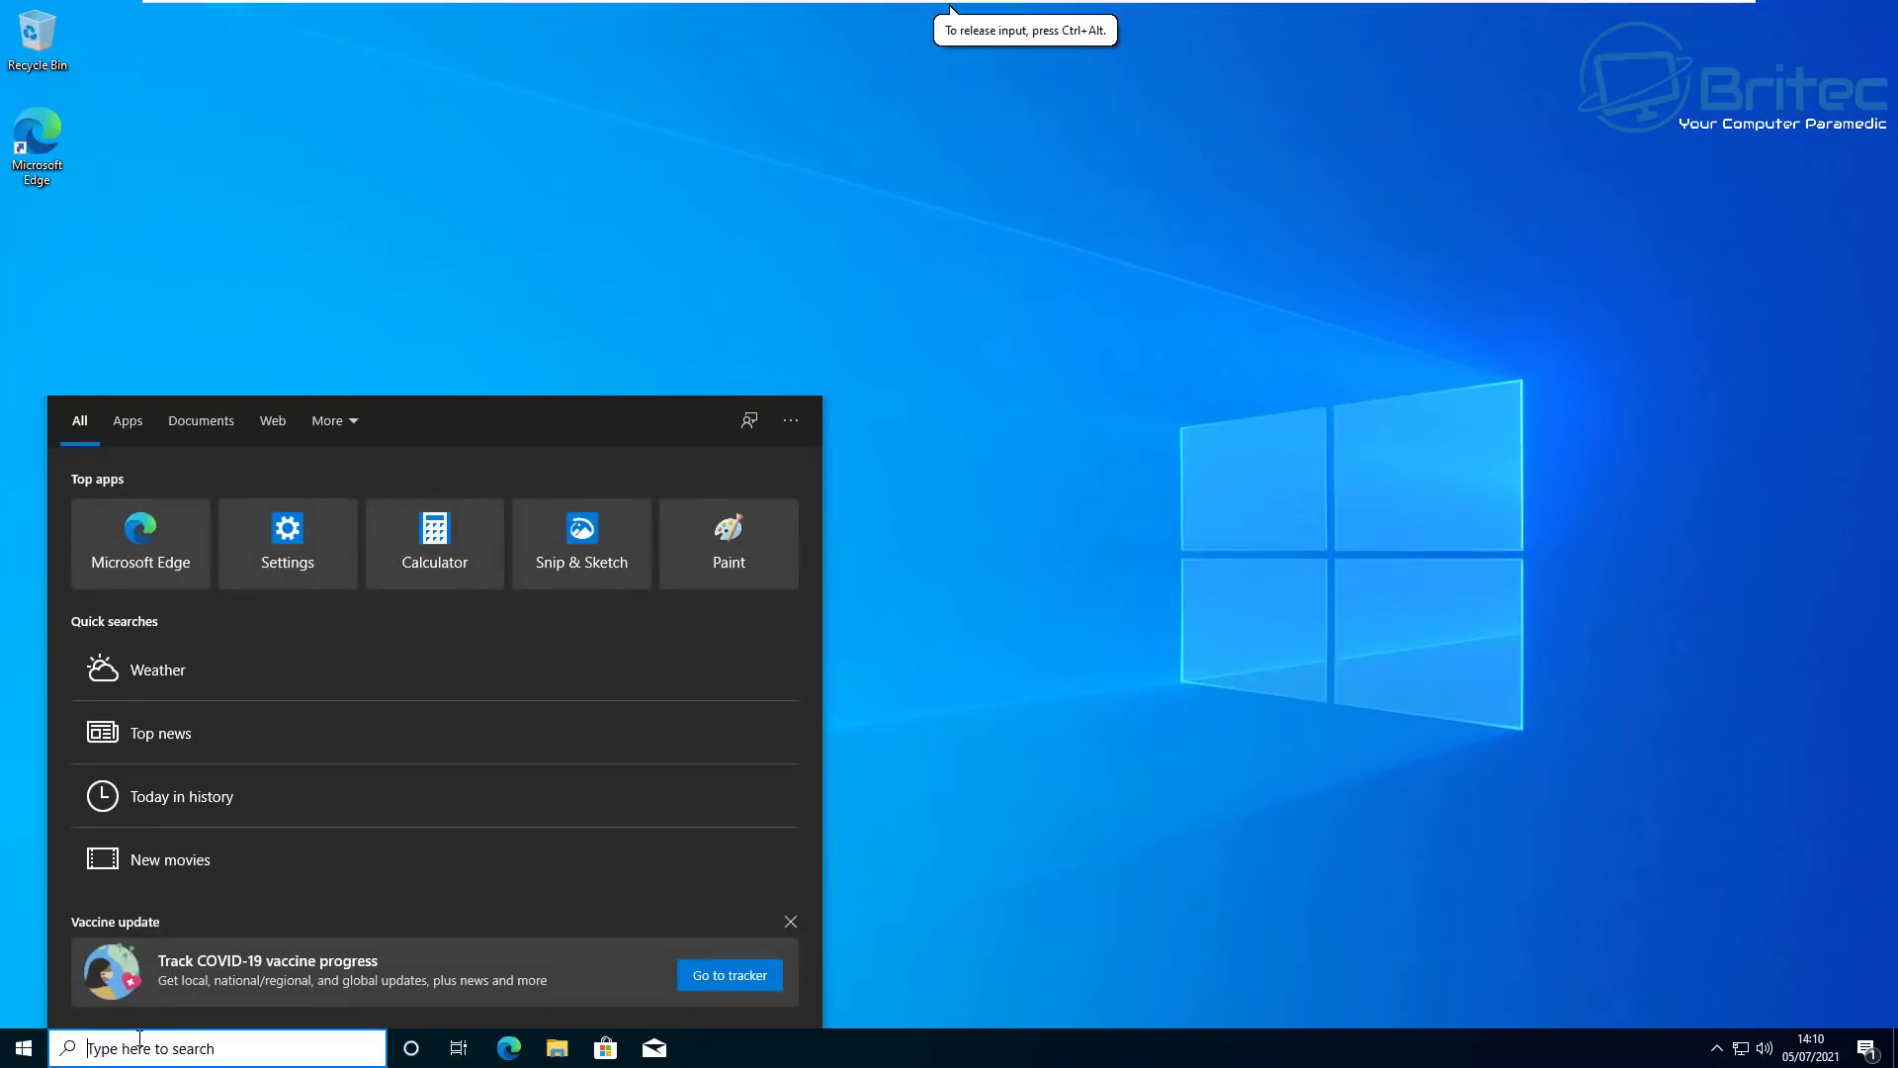
text(trouble)
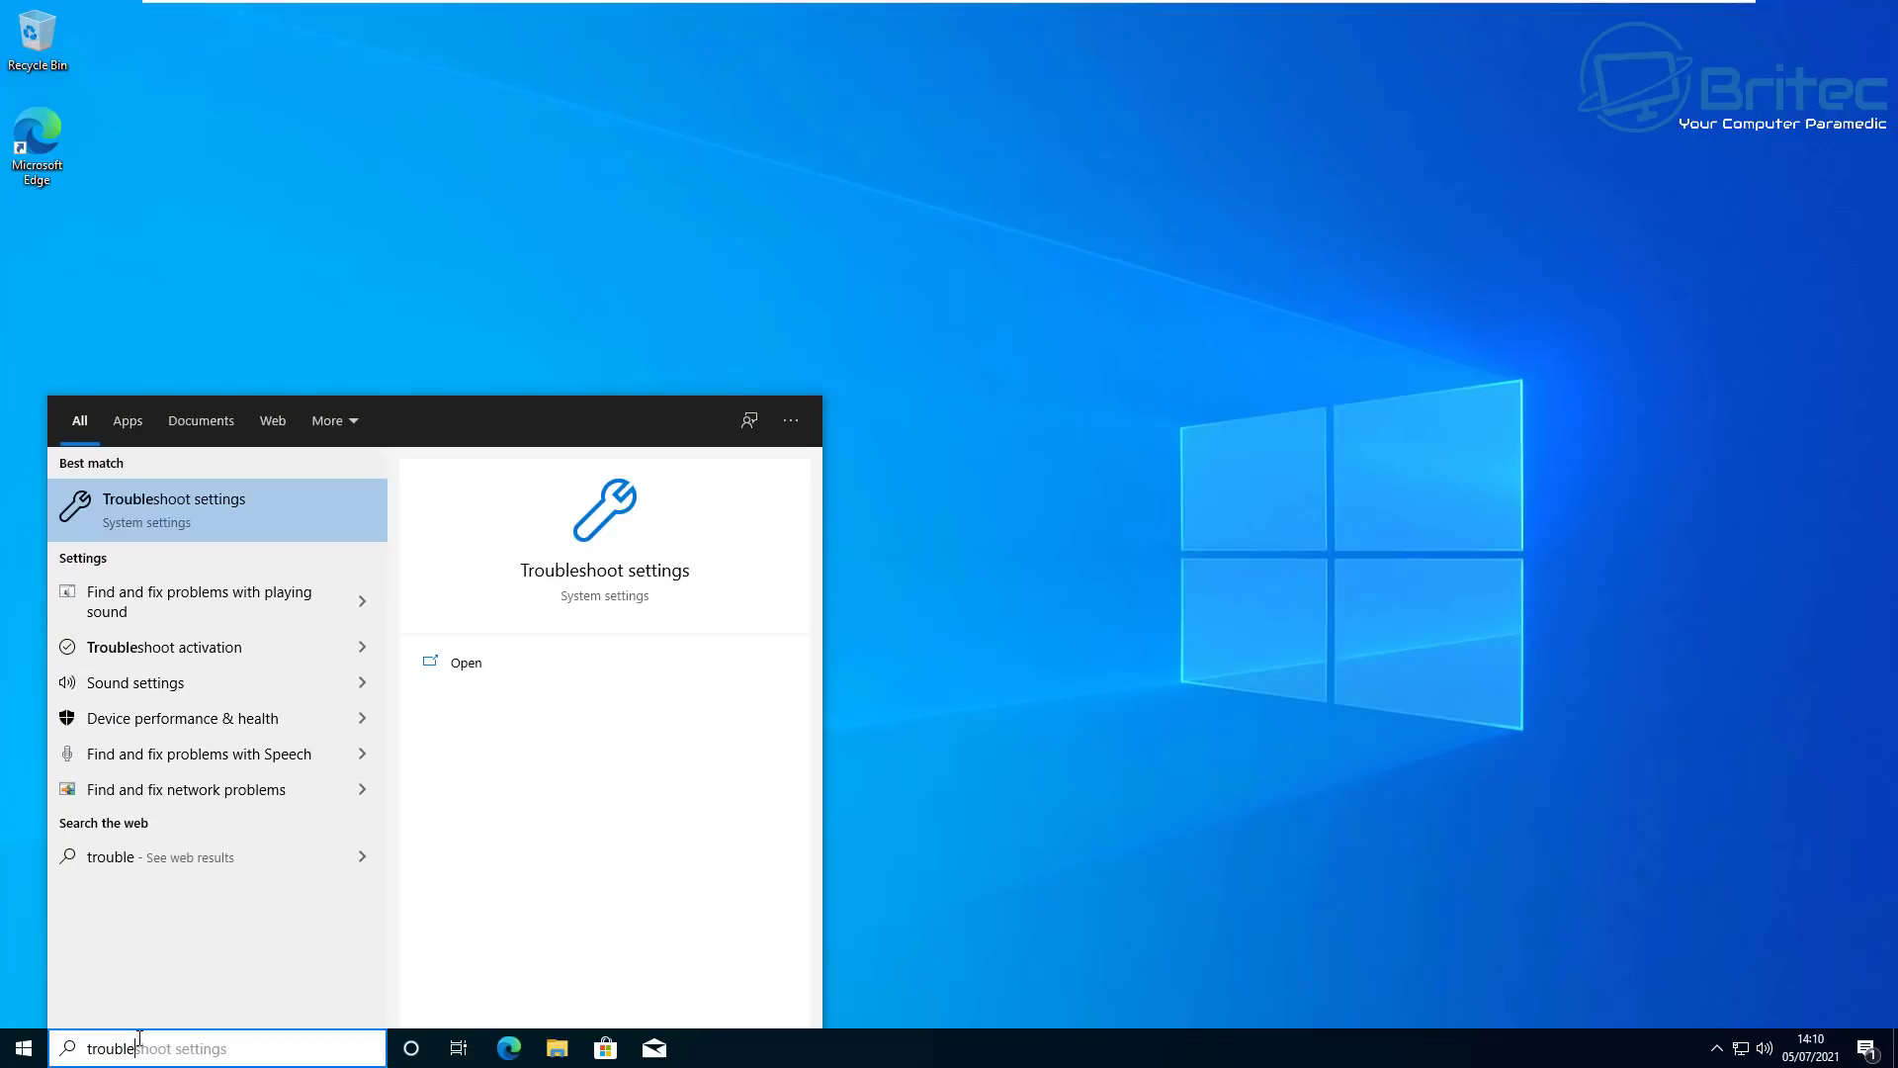
text(s)
key(Return)
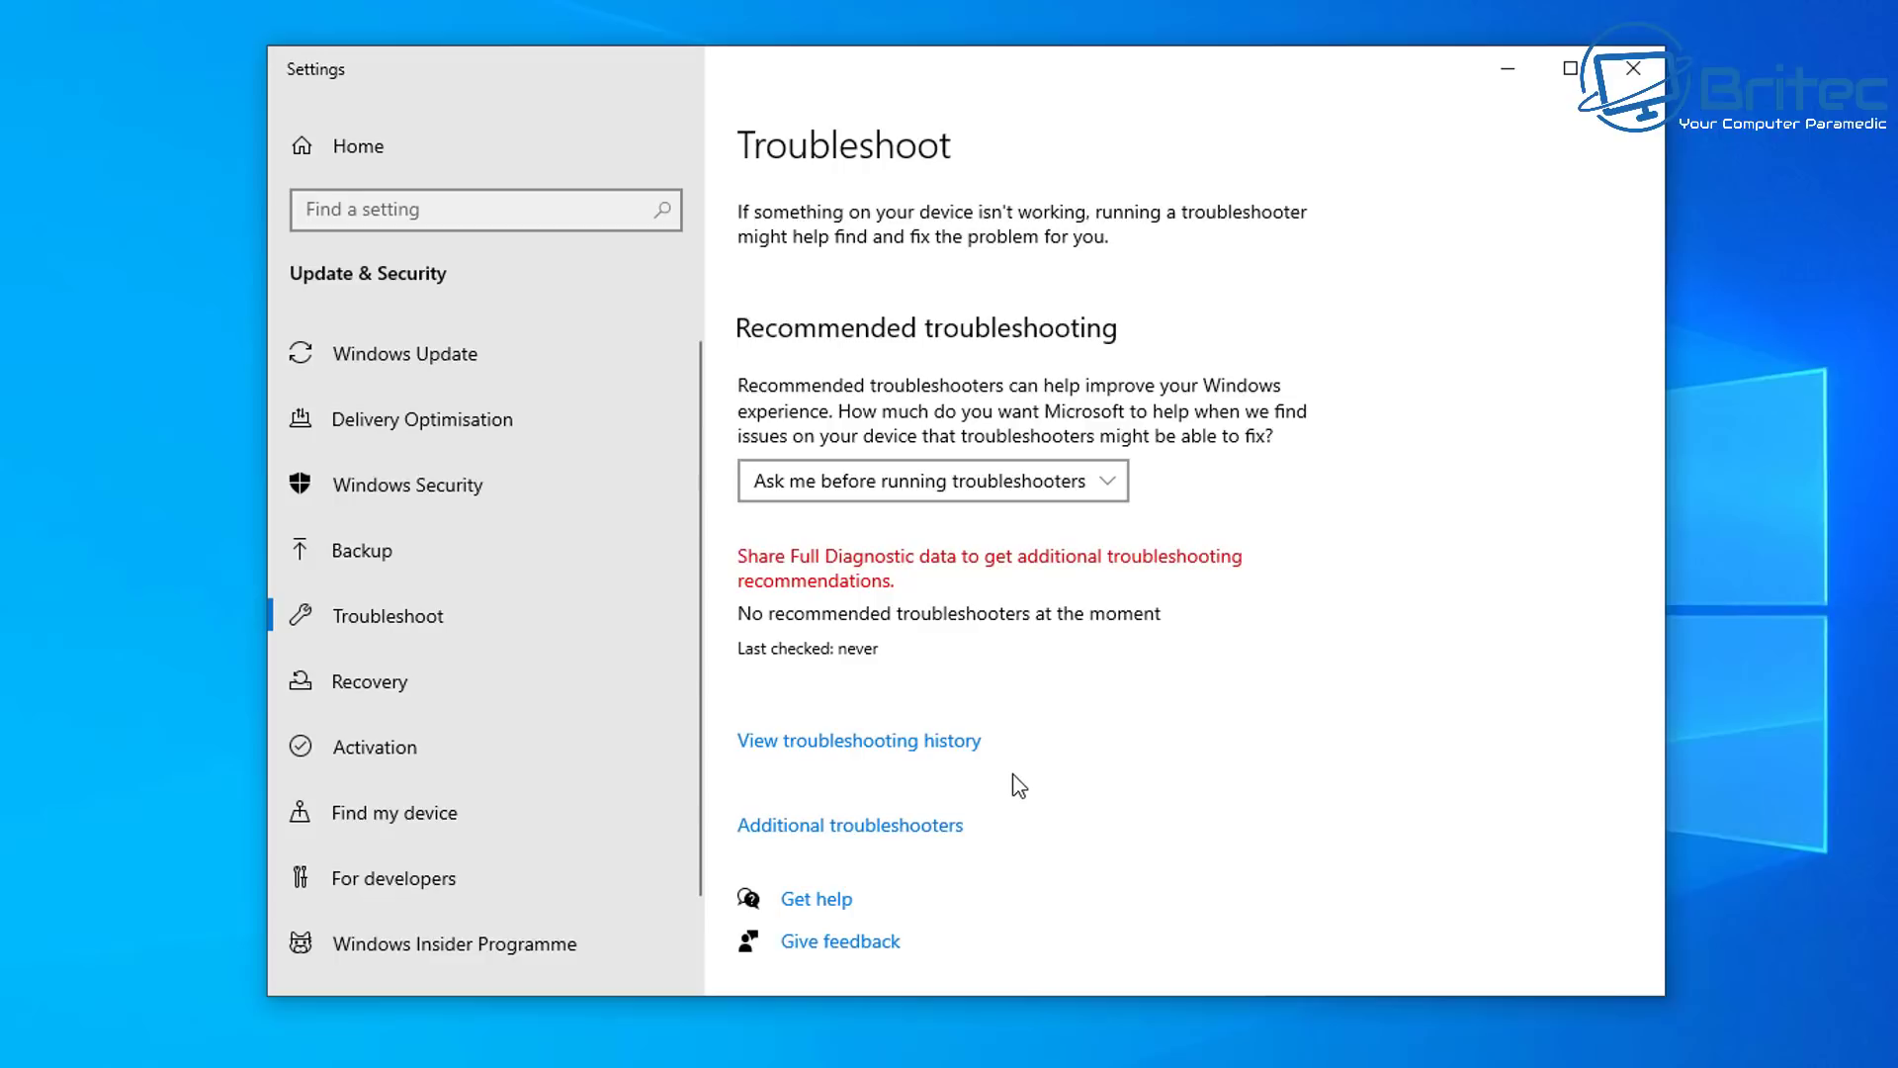
- Run the Windows Update troubleshooter from Additional troubleshooters and close its finished report
click(898, 750)
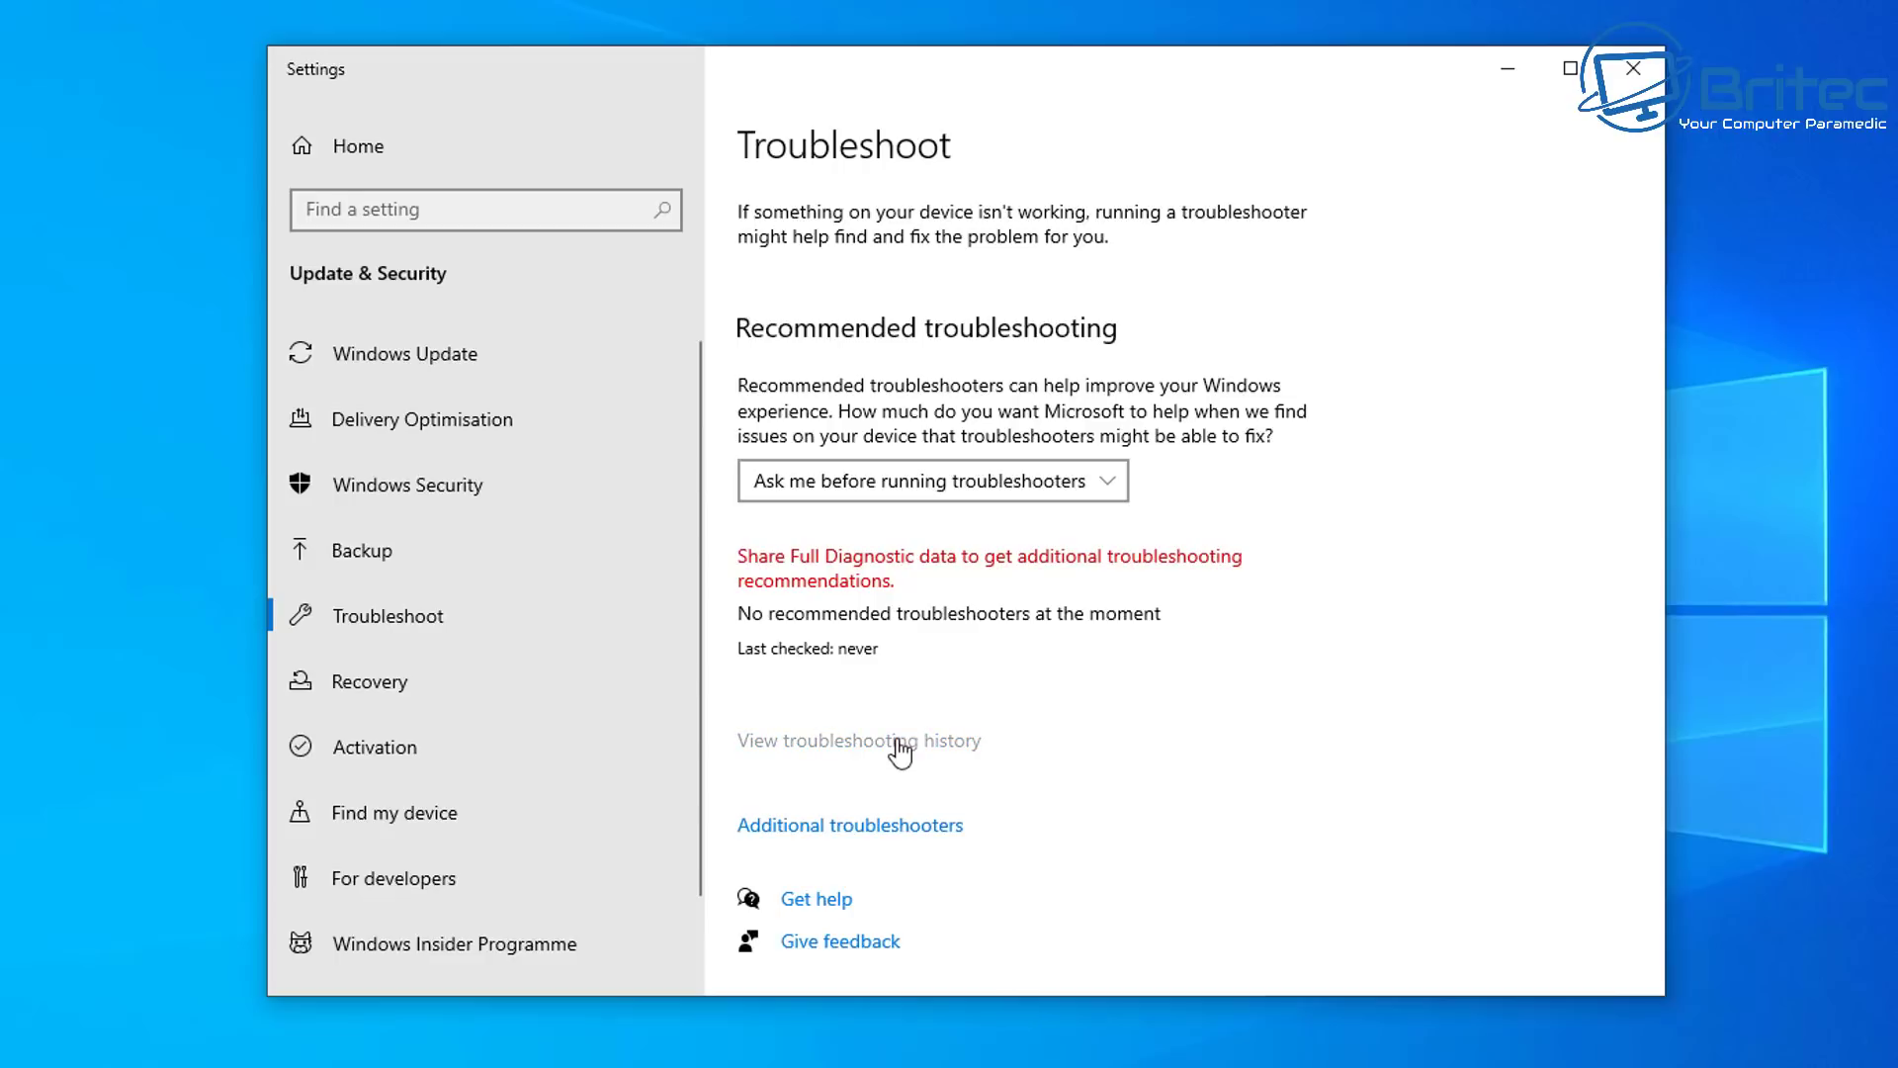
click(858, 828)
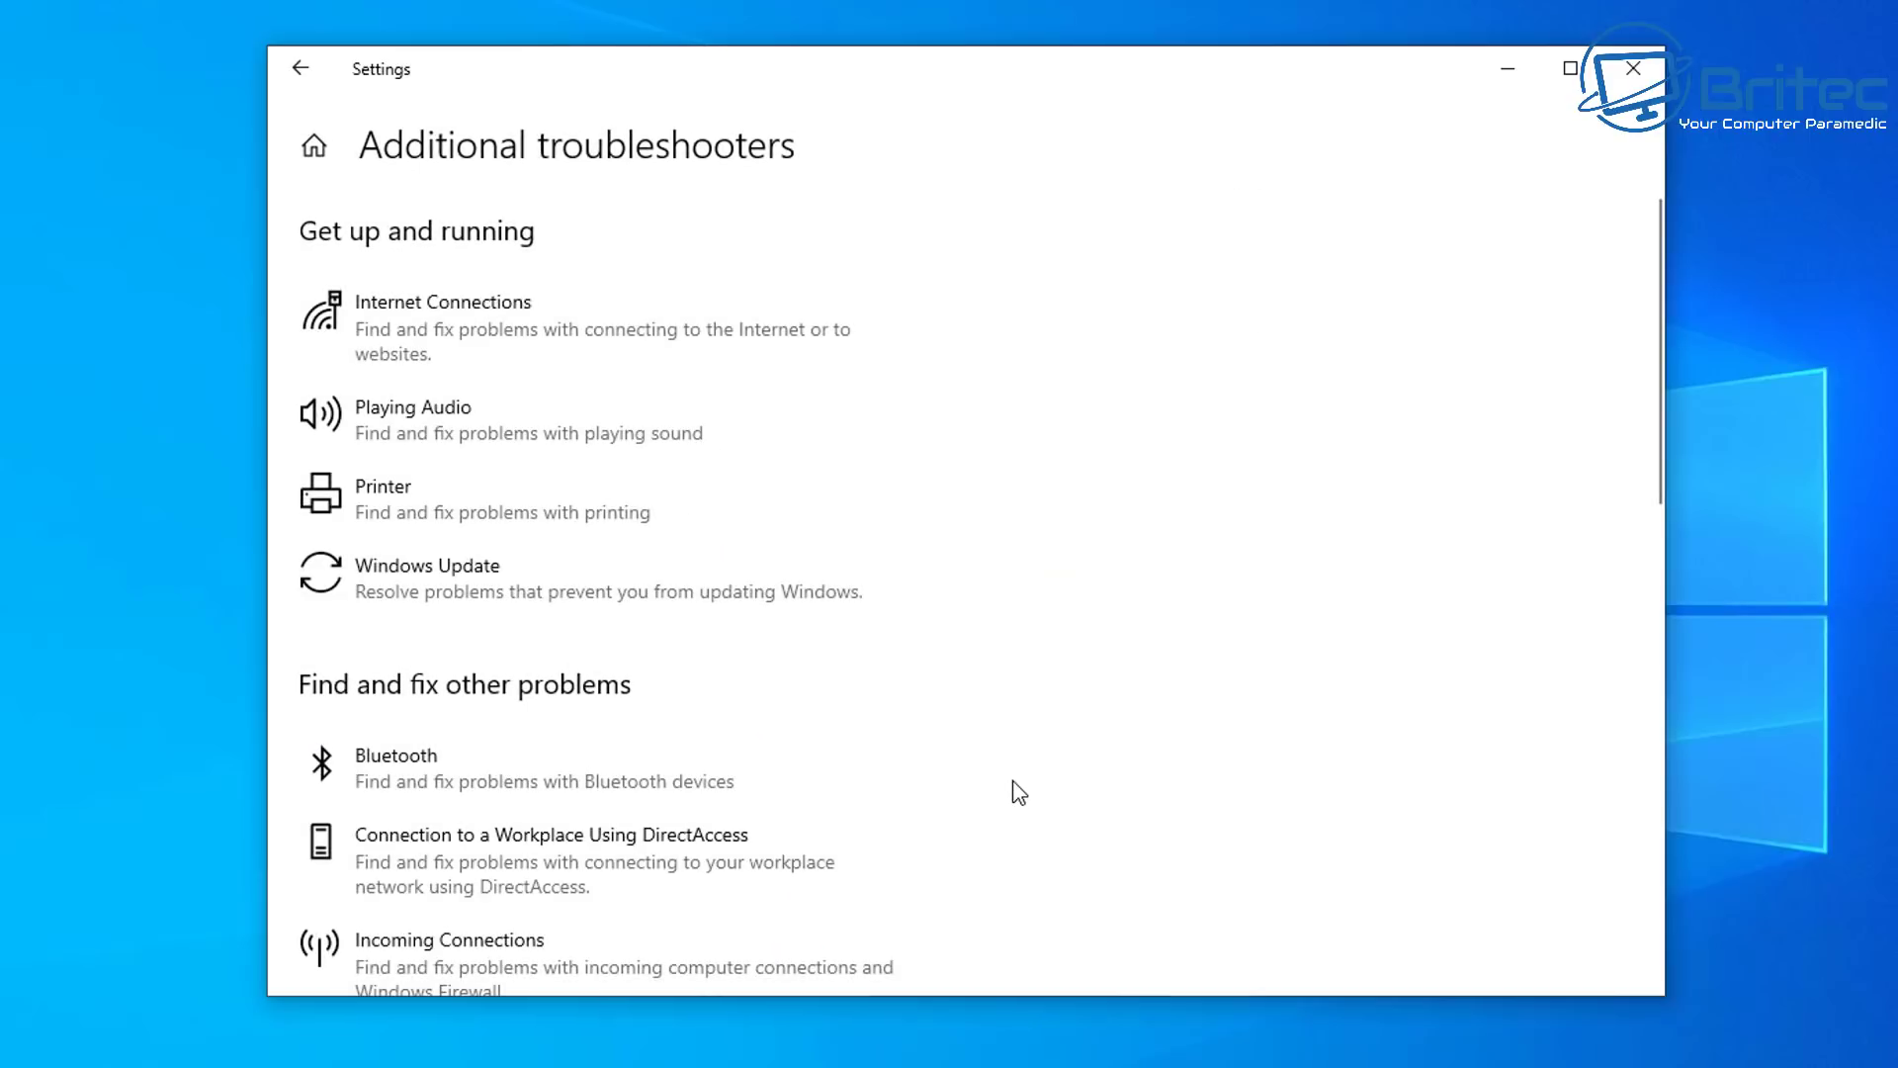
click(524, 591)
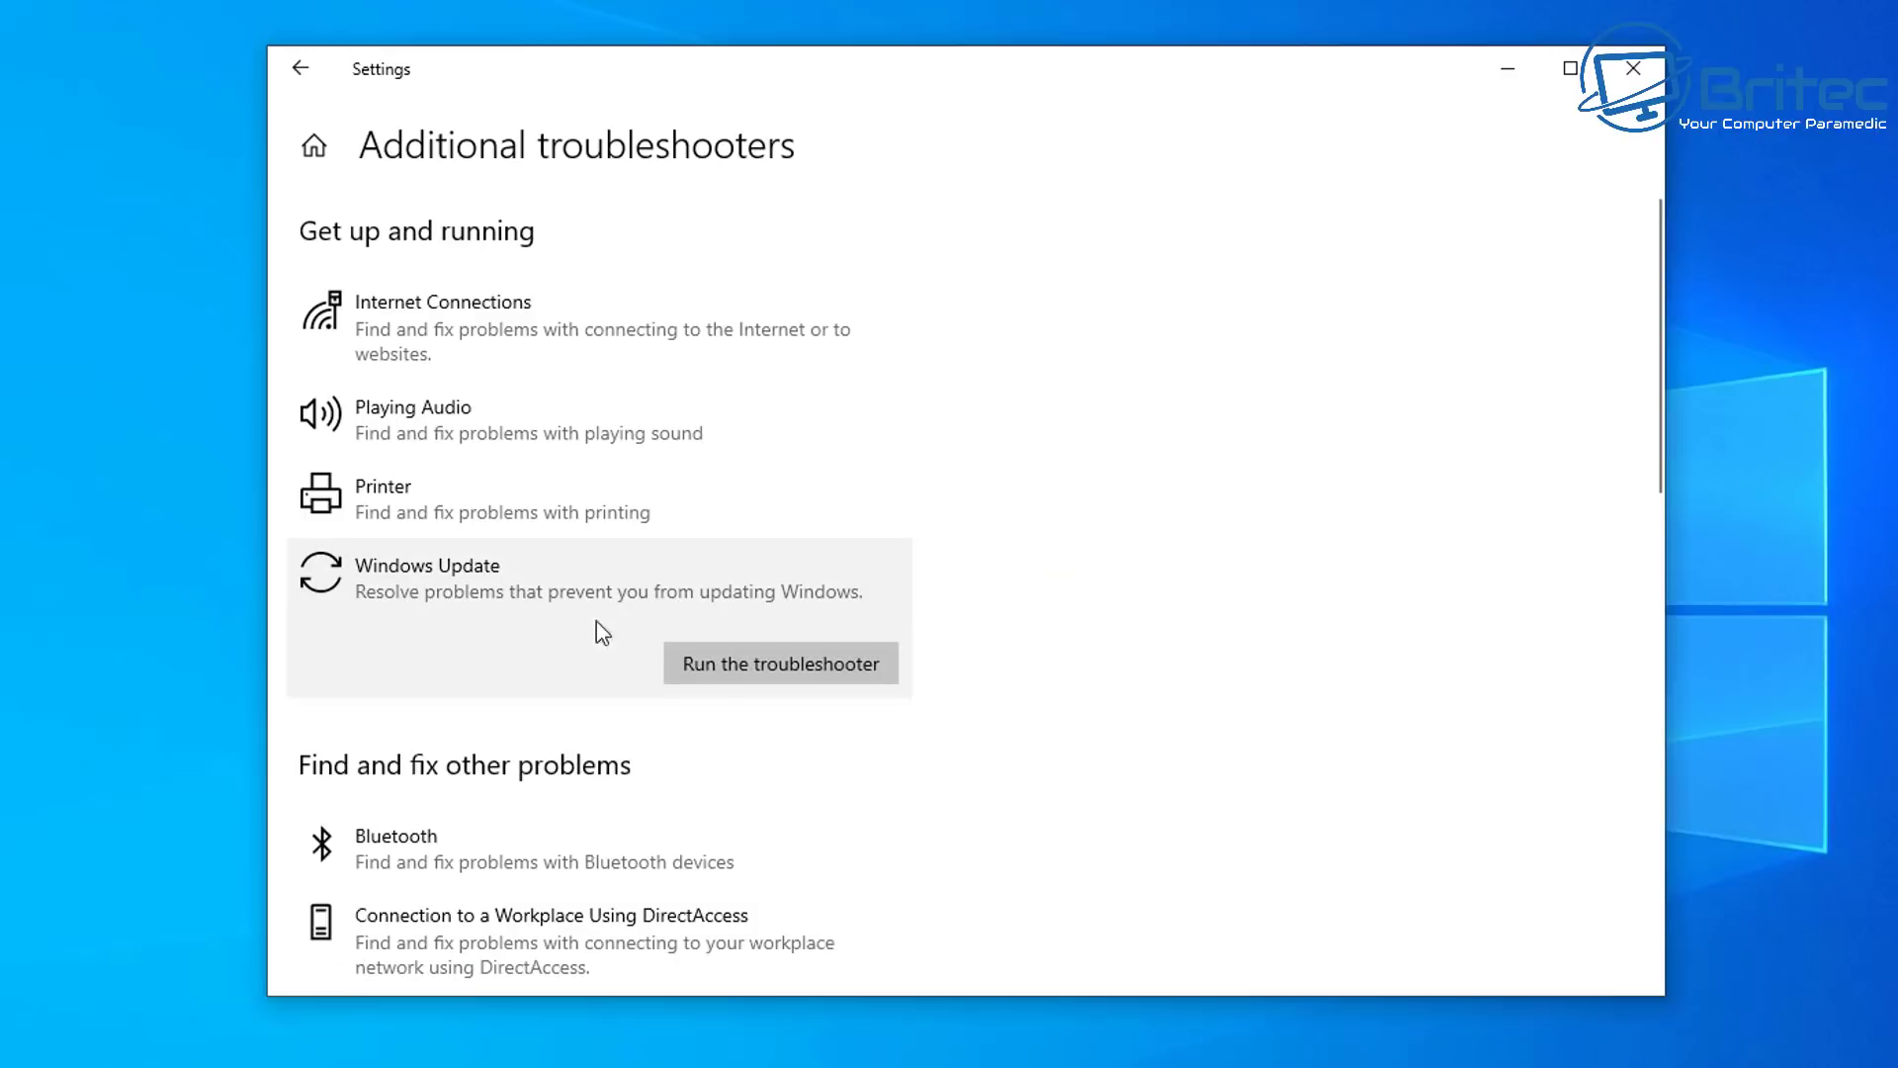
click(800, 680)
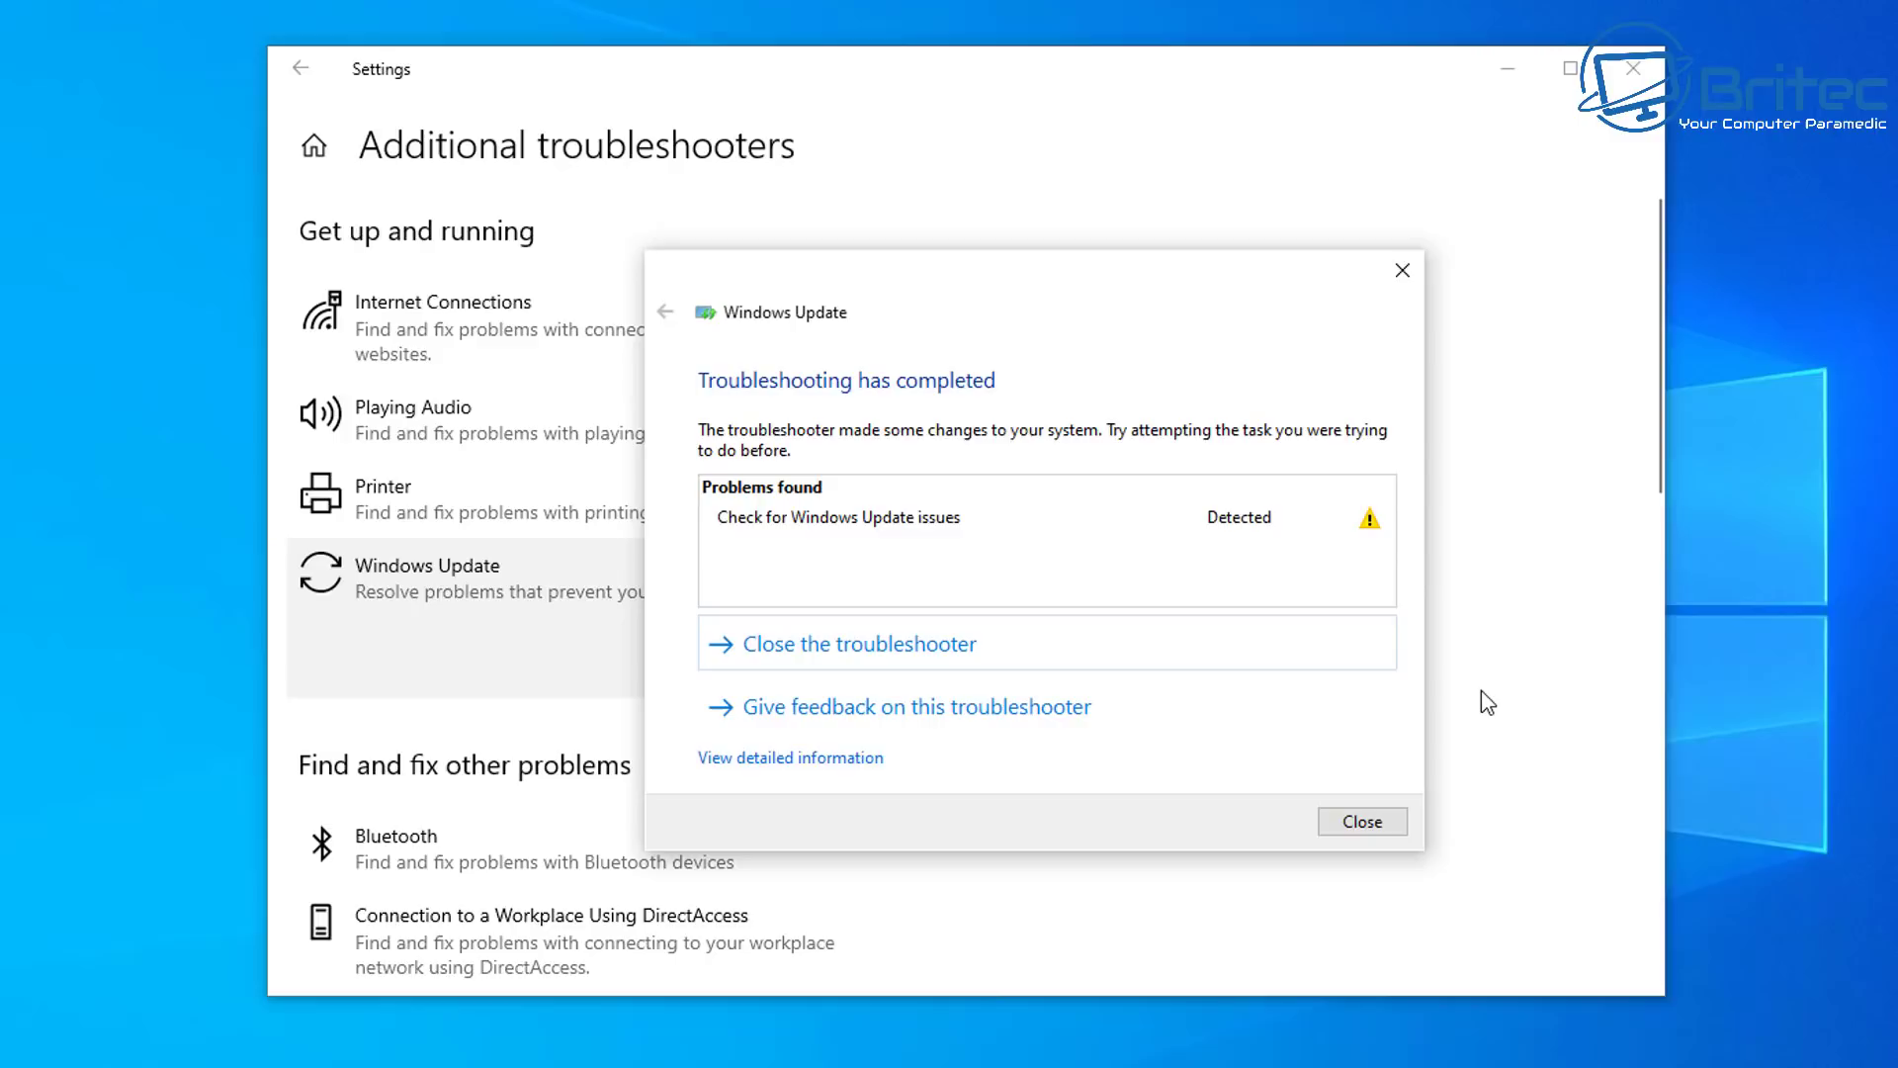
click(1366, 827)
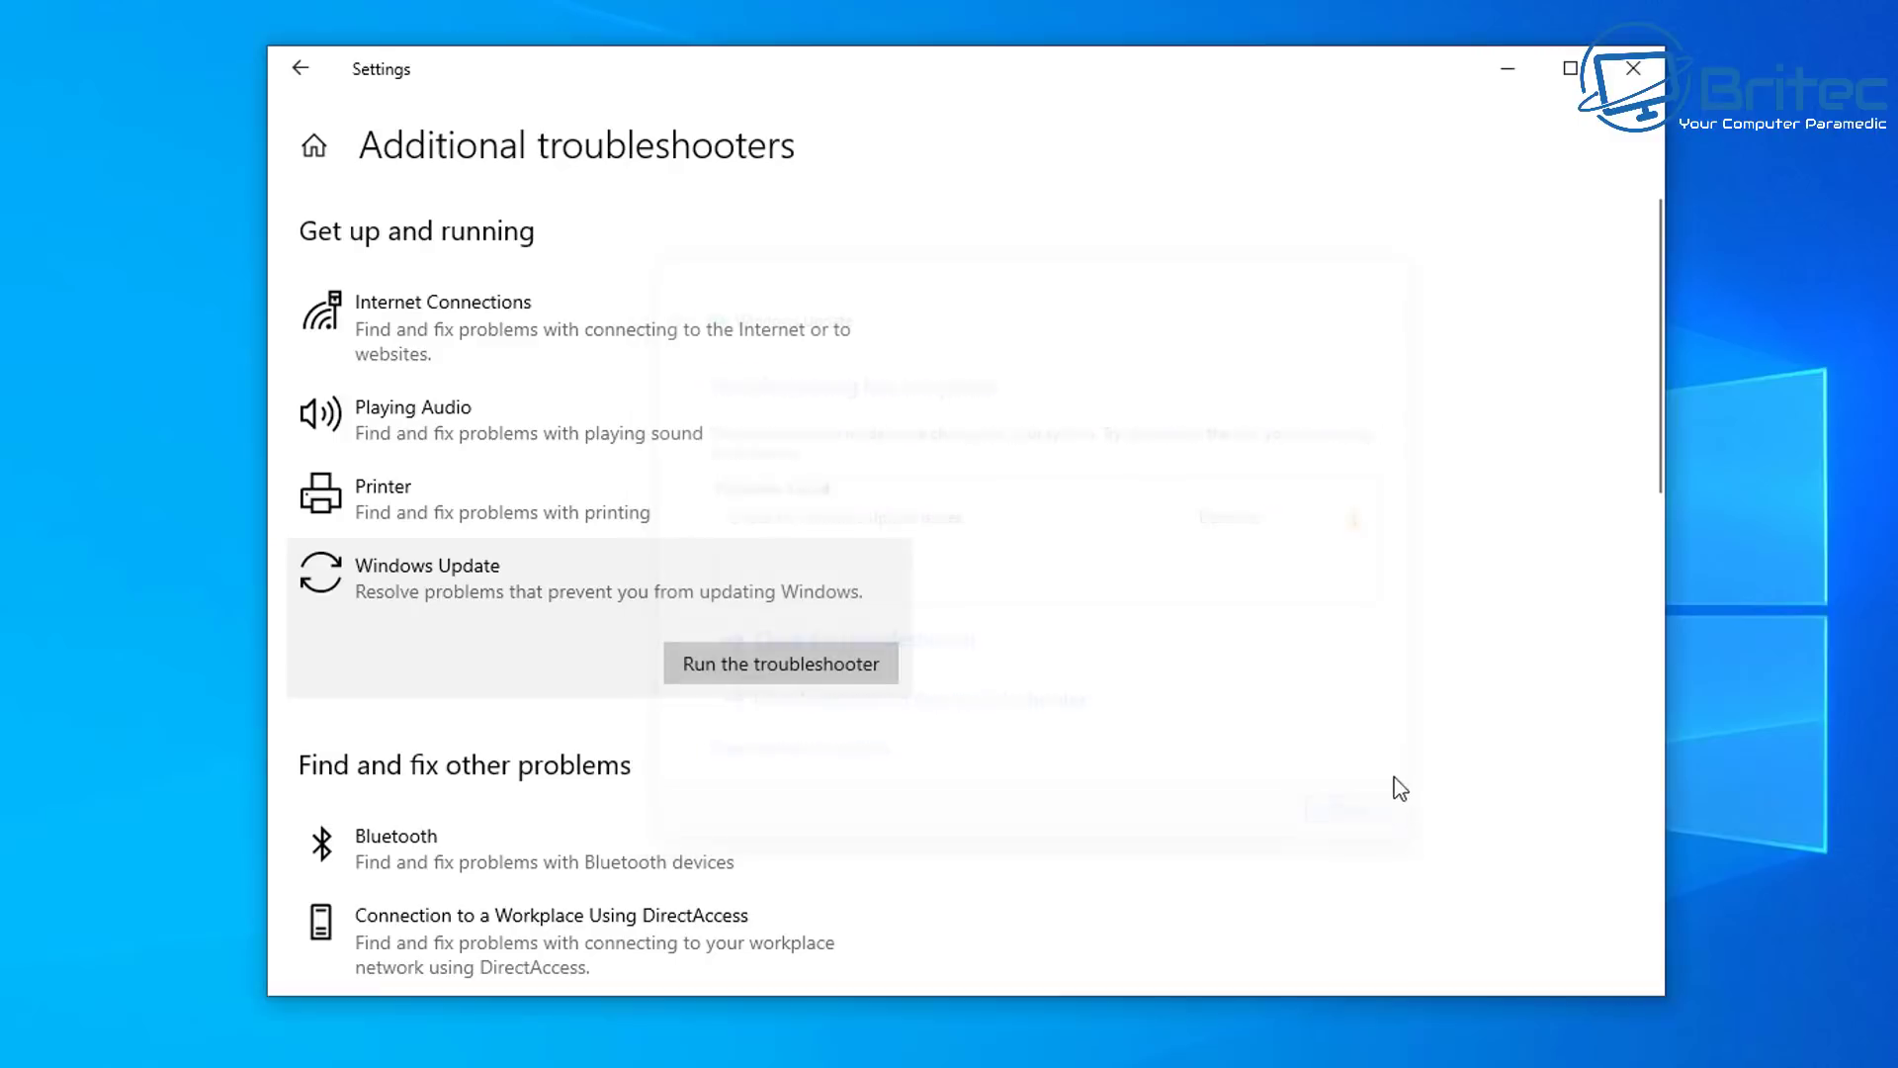
- Launch Command Prompt as administrator from a 'cmd' search and run sfc /scannow
click(1644, 79)
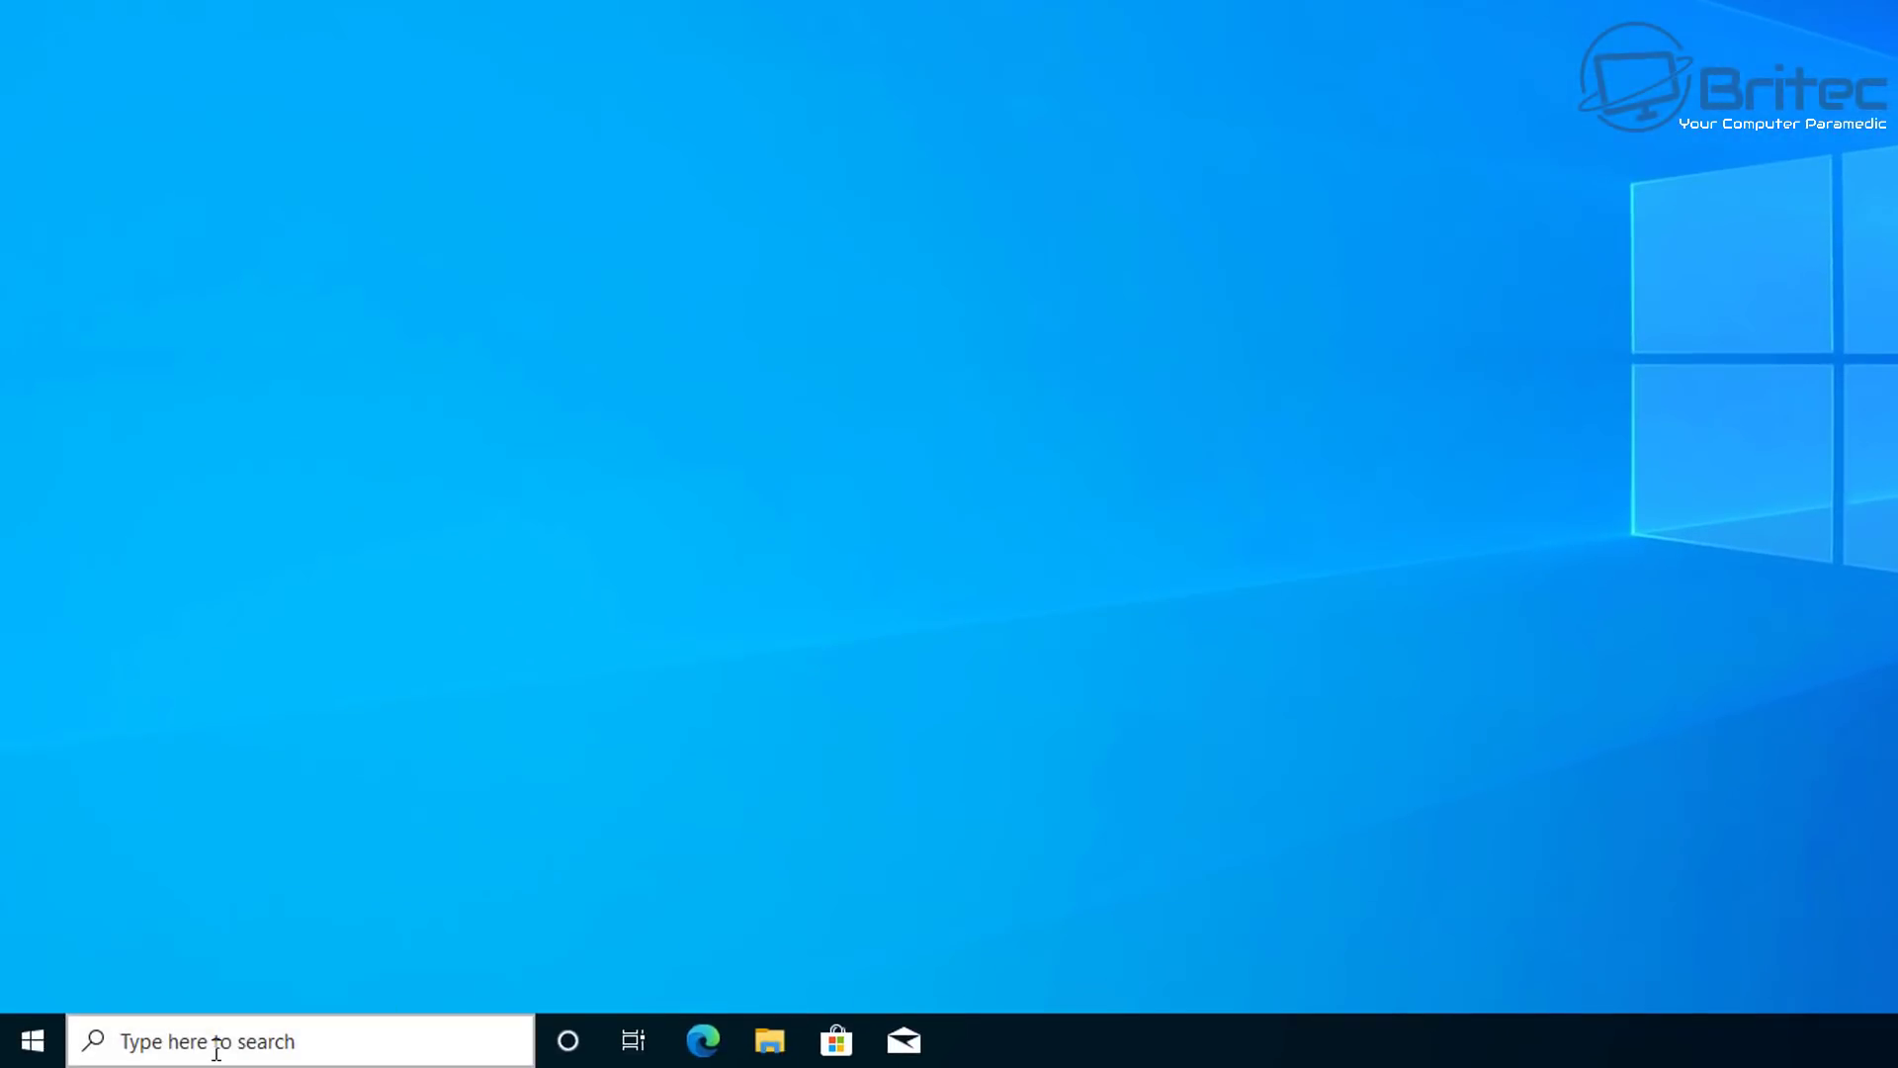
click(216, 1050)
text(cmd)
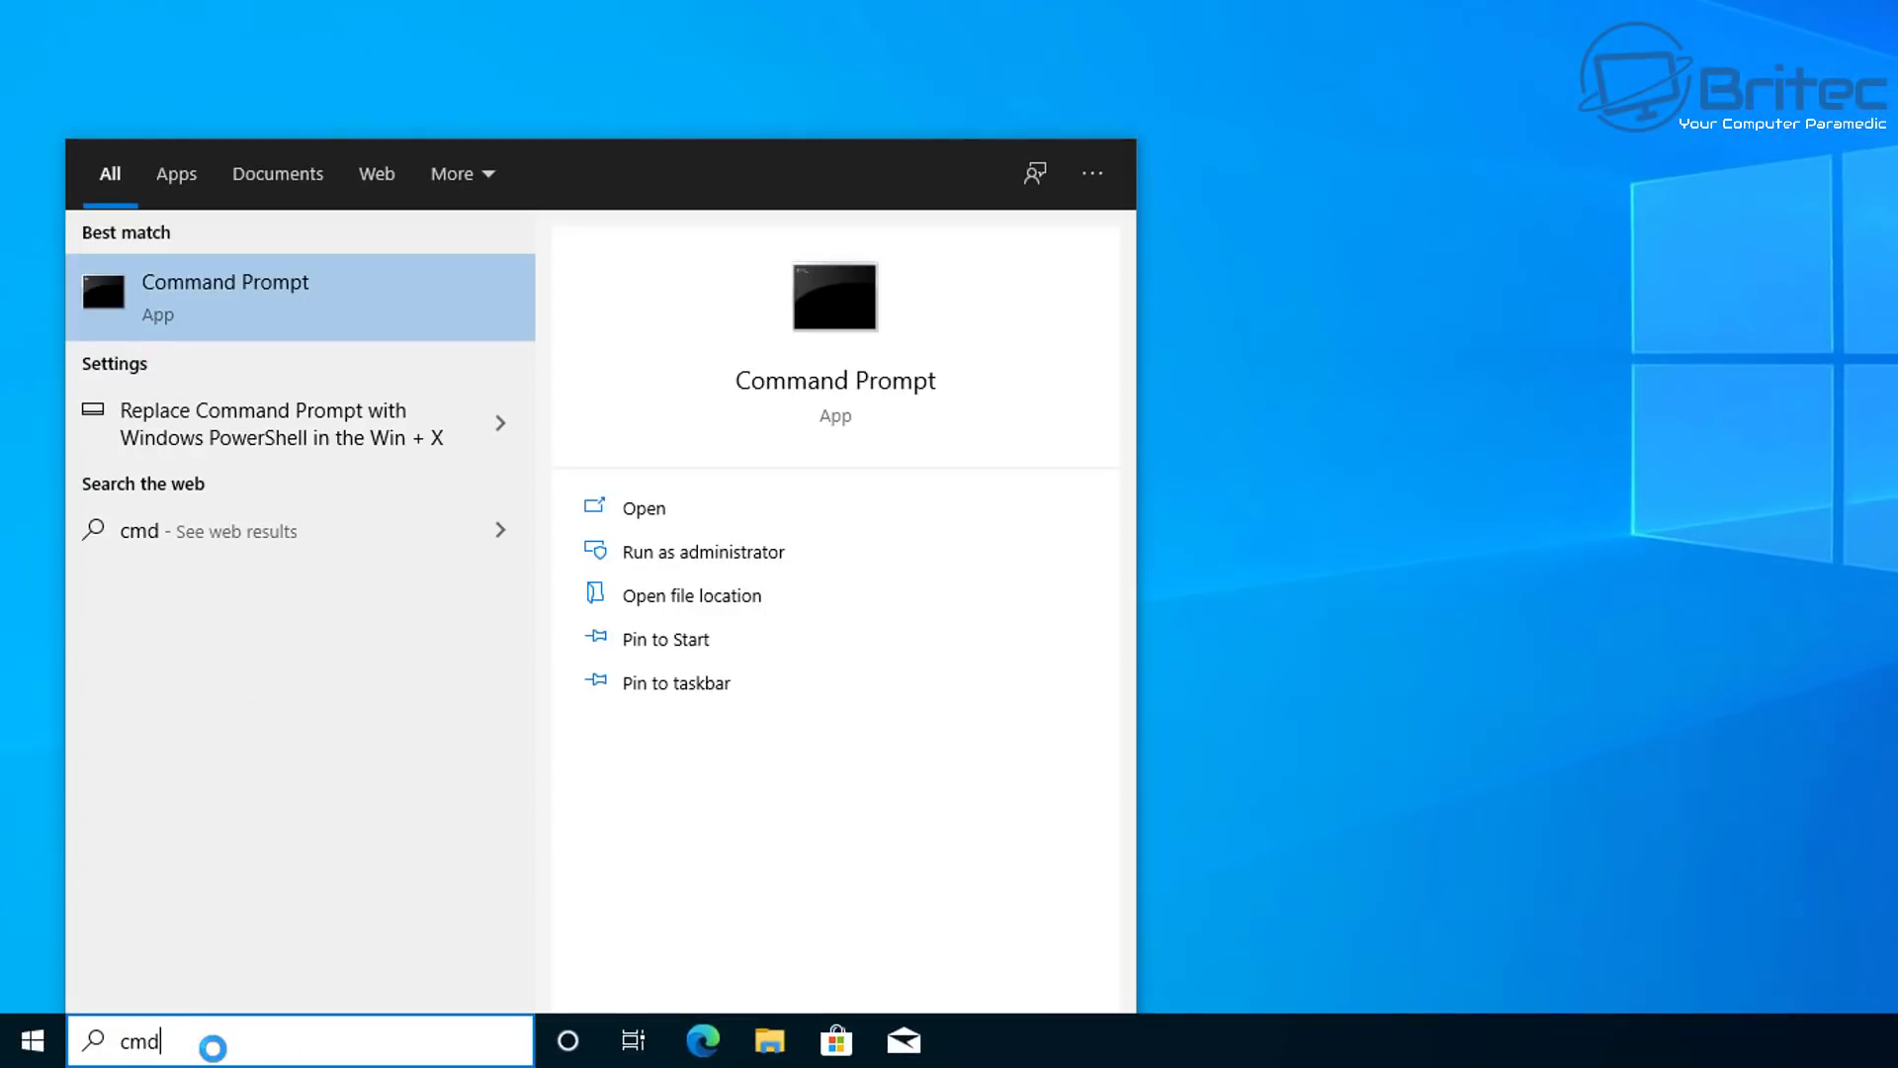
click(638, 556)
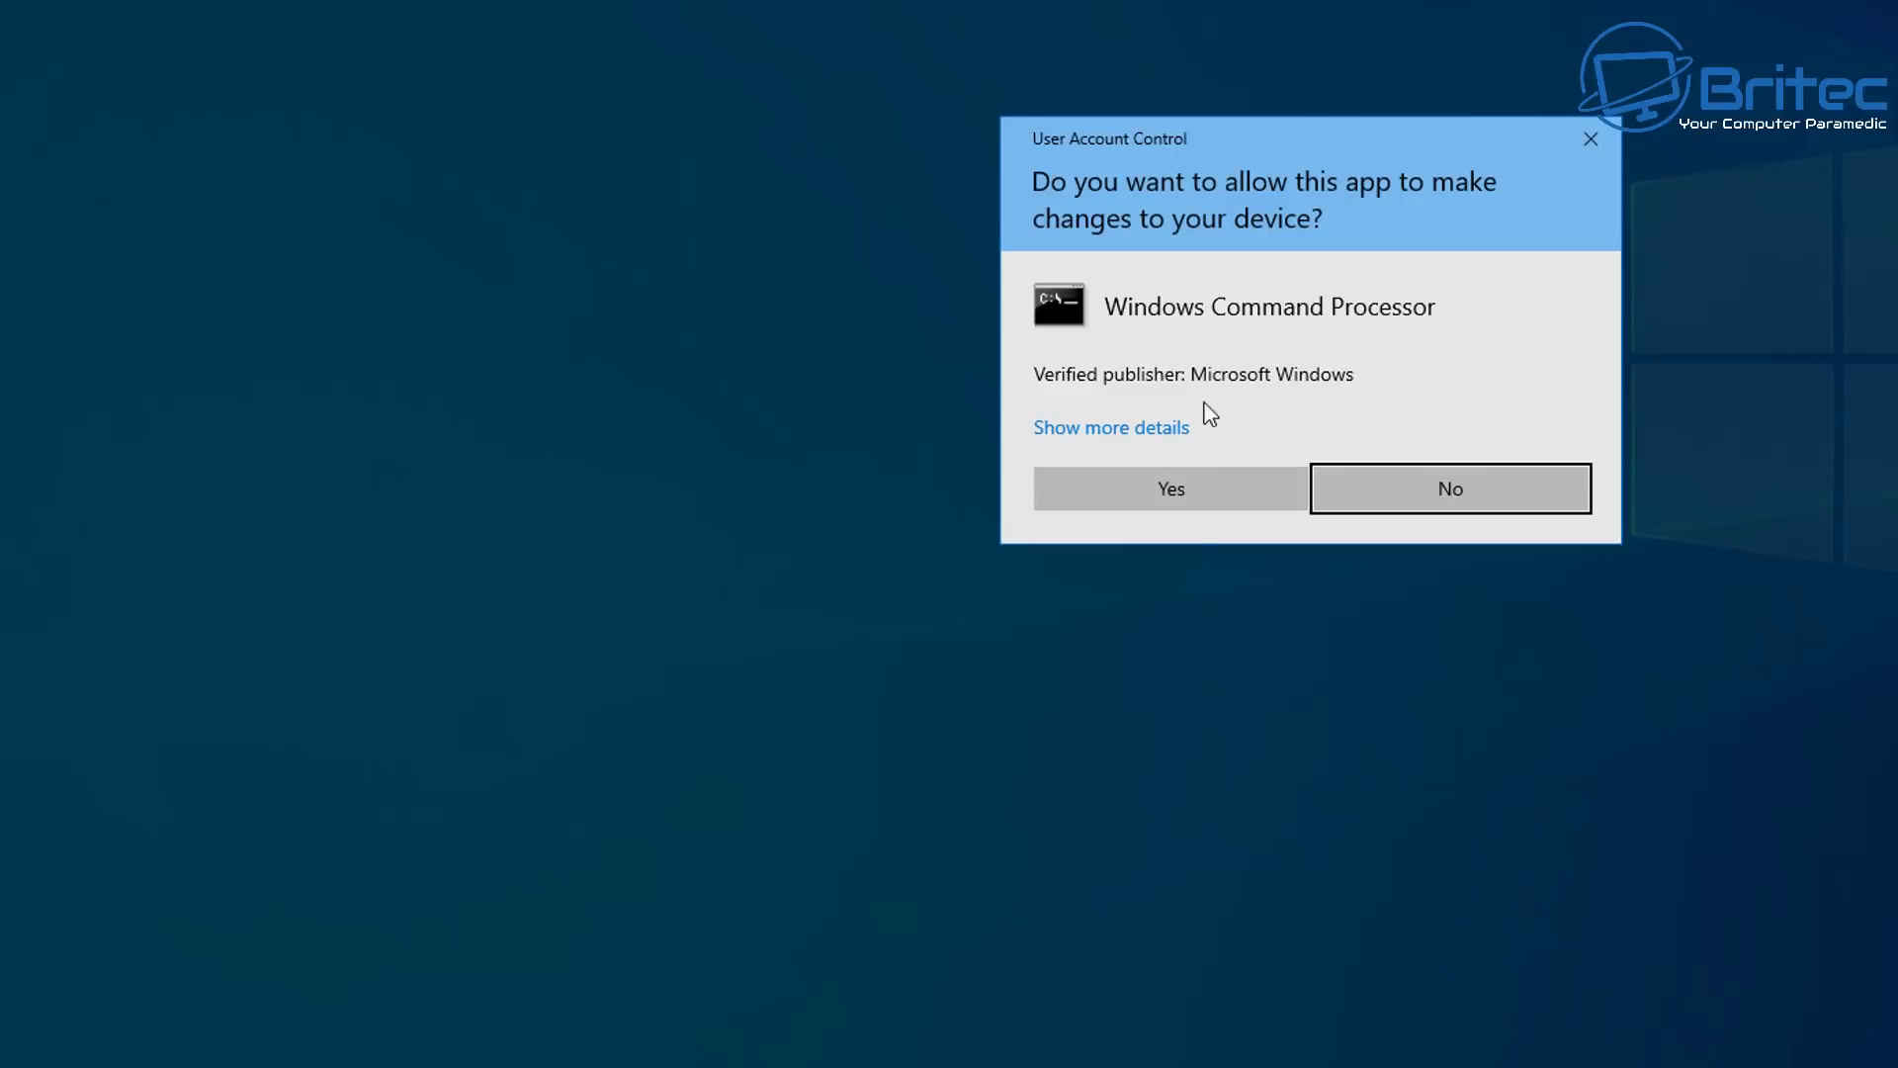
click(1186, 499)
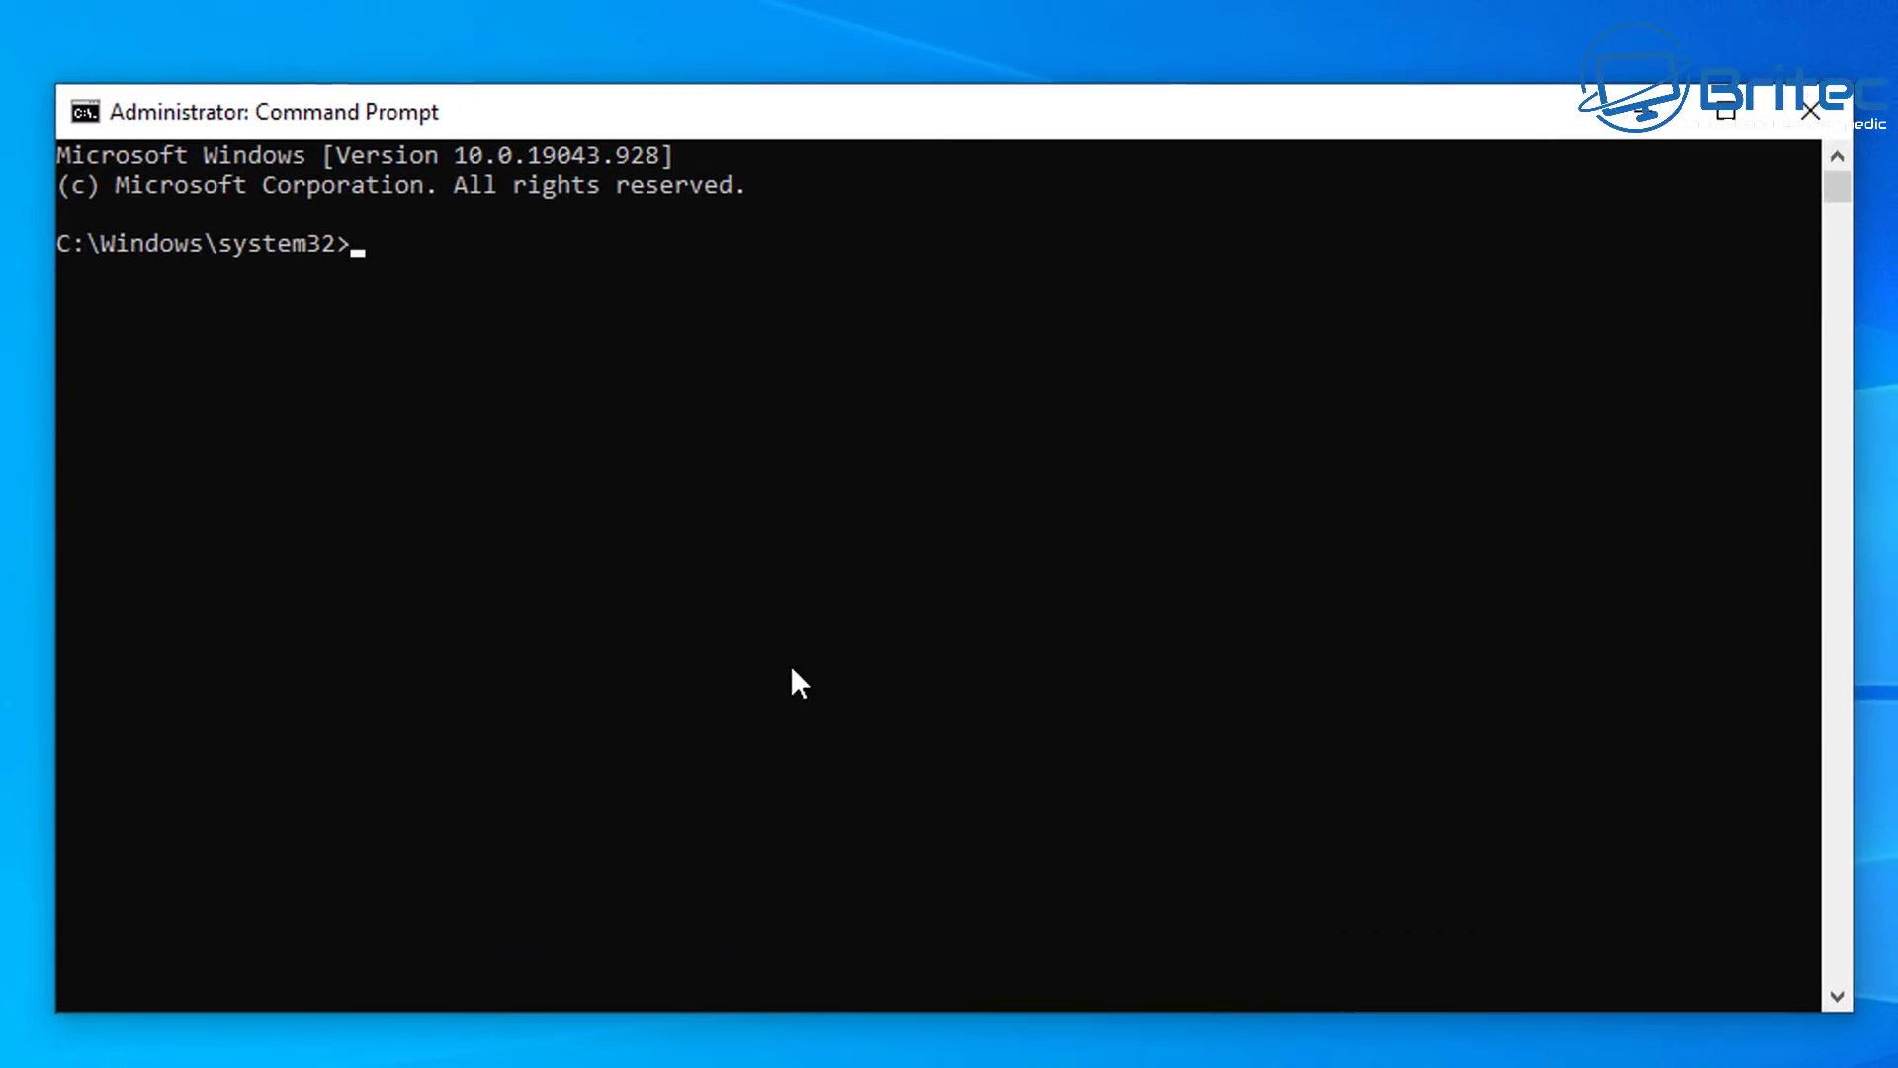
text(sfc /scannow)
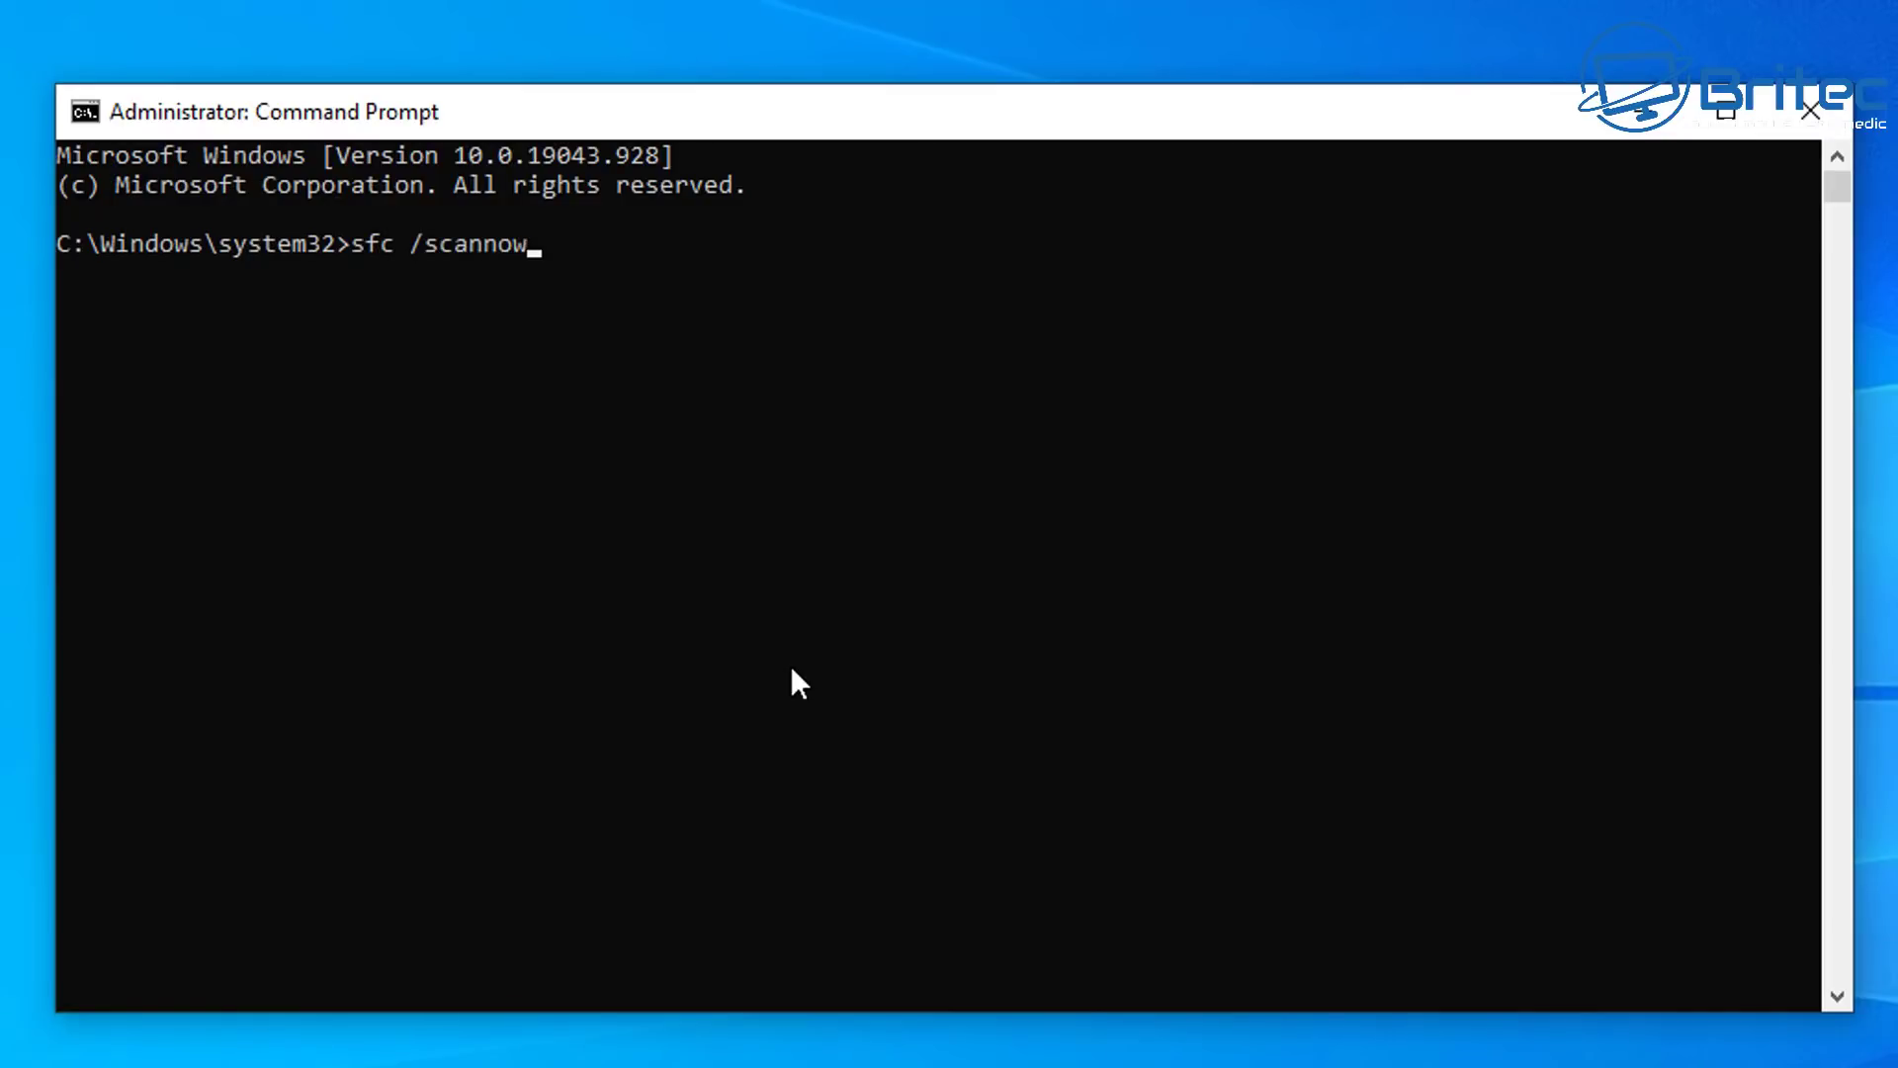
key(Return)
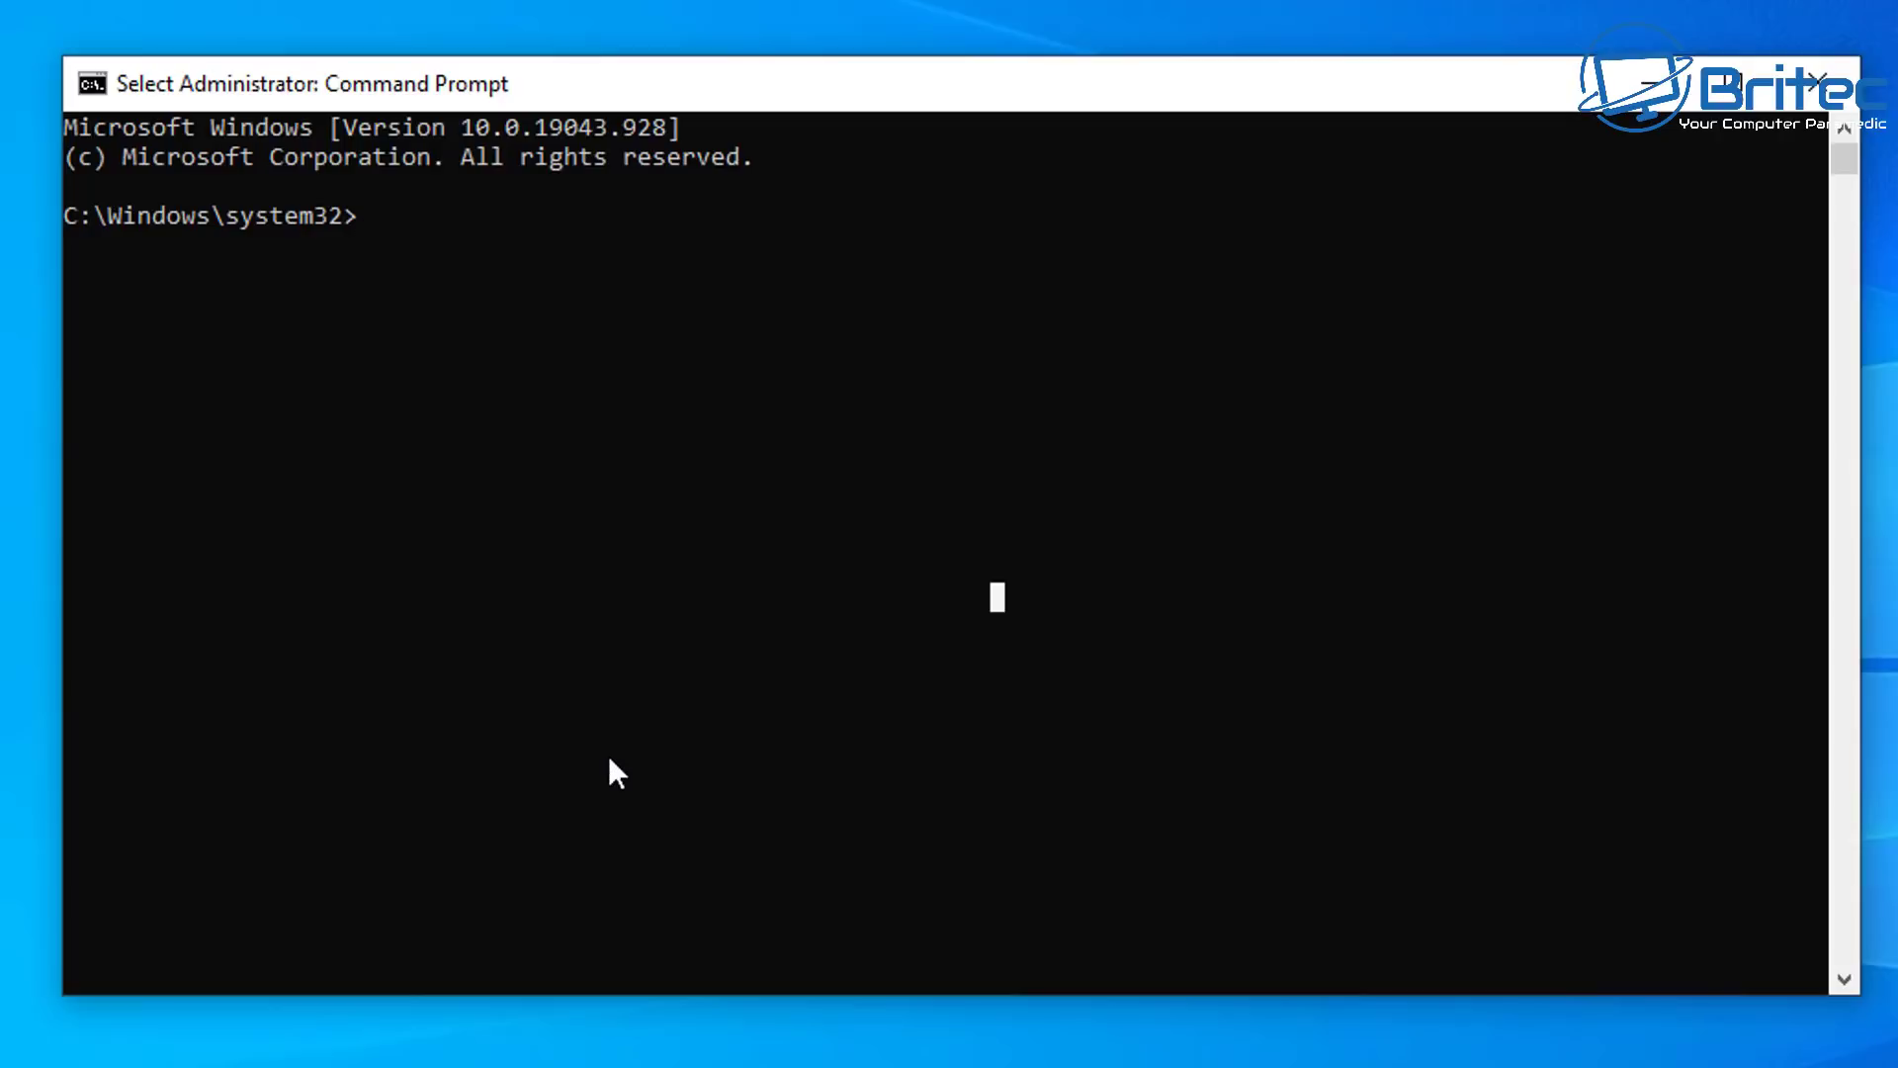
- Run dism /online /cleanup-Image /scanhealth in the administrator prompt
text(dism )
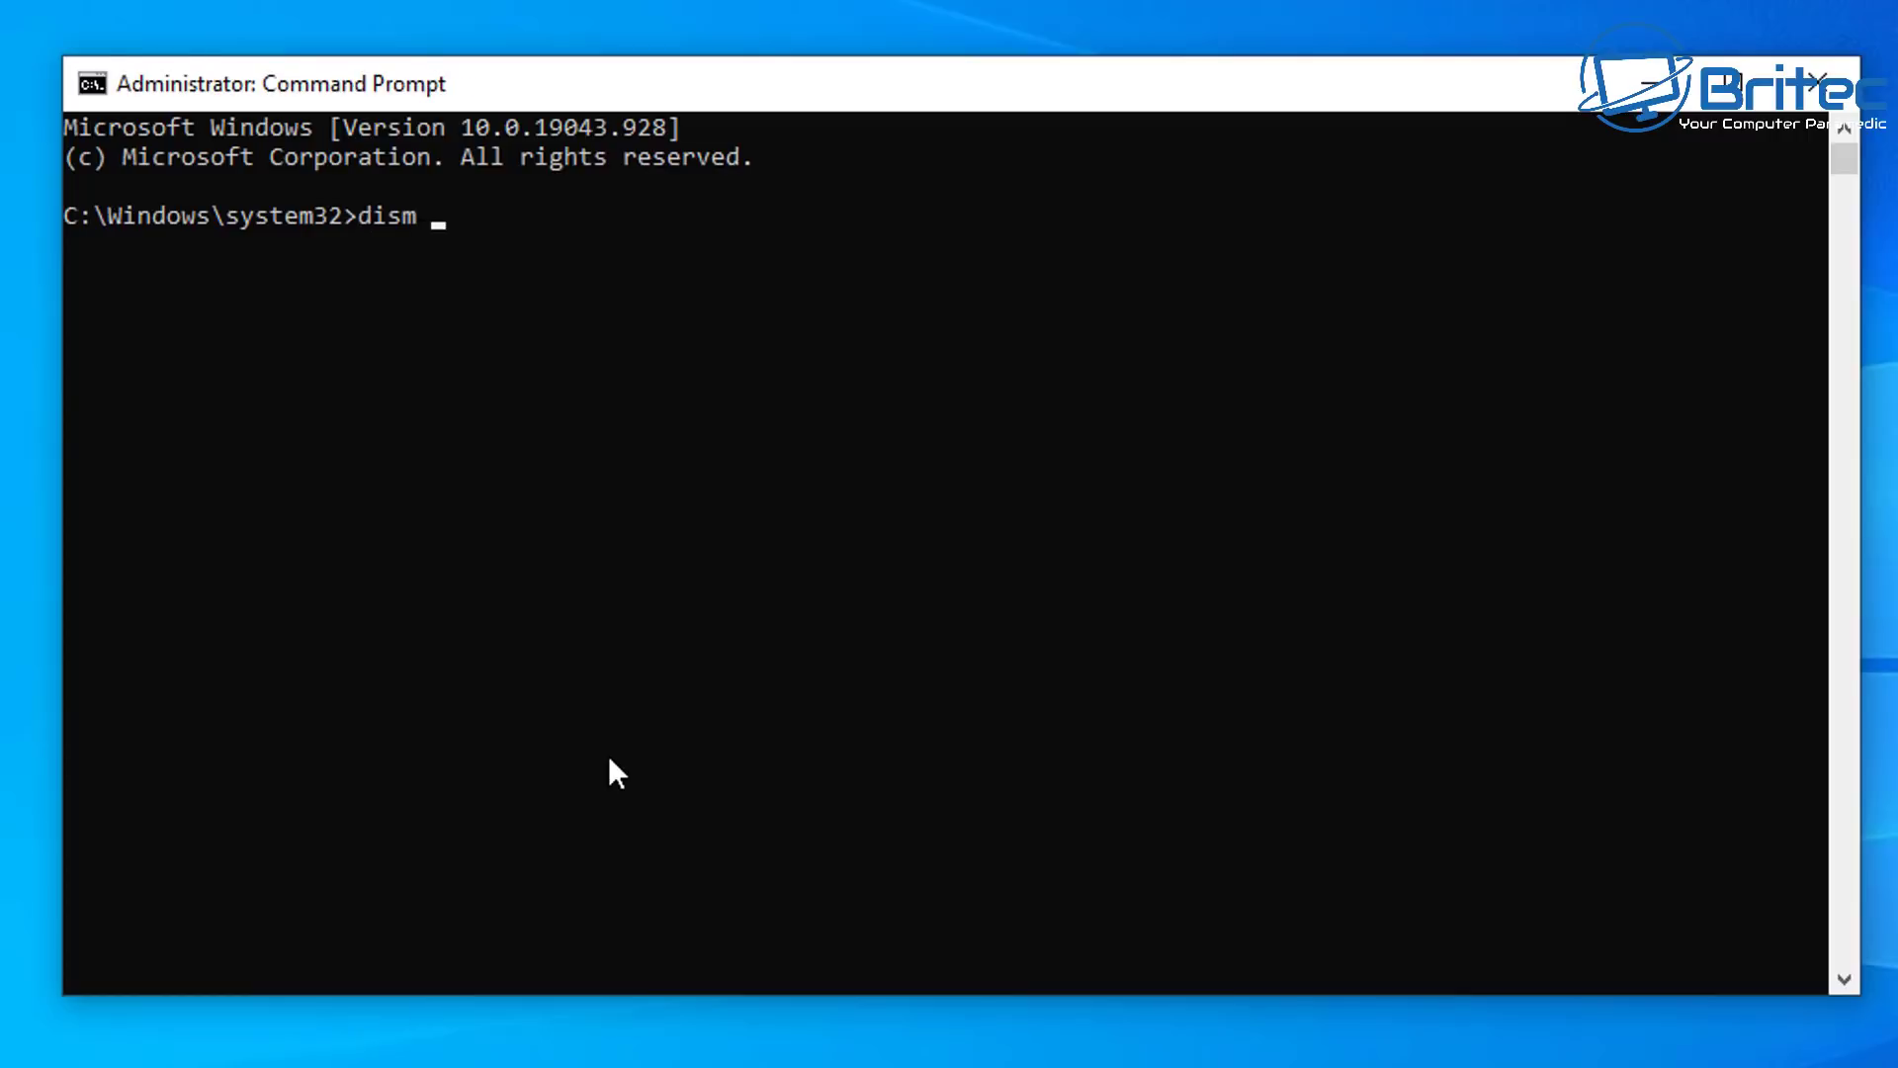
text(/online /clean)
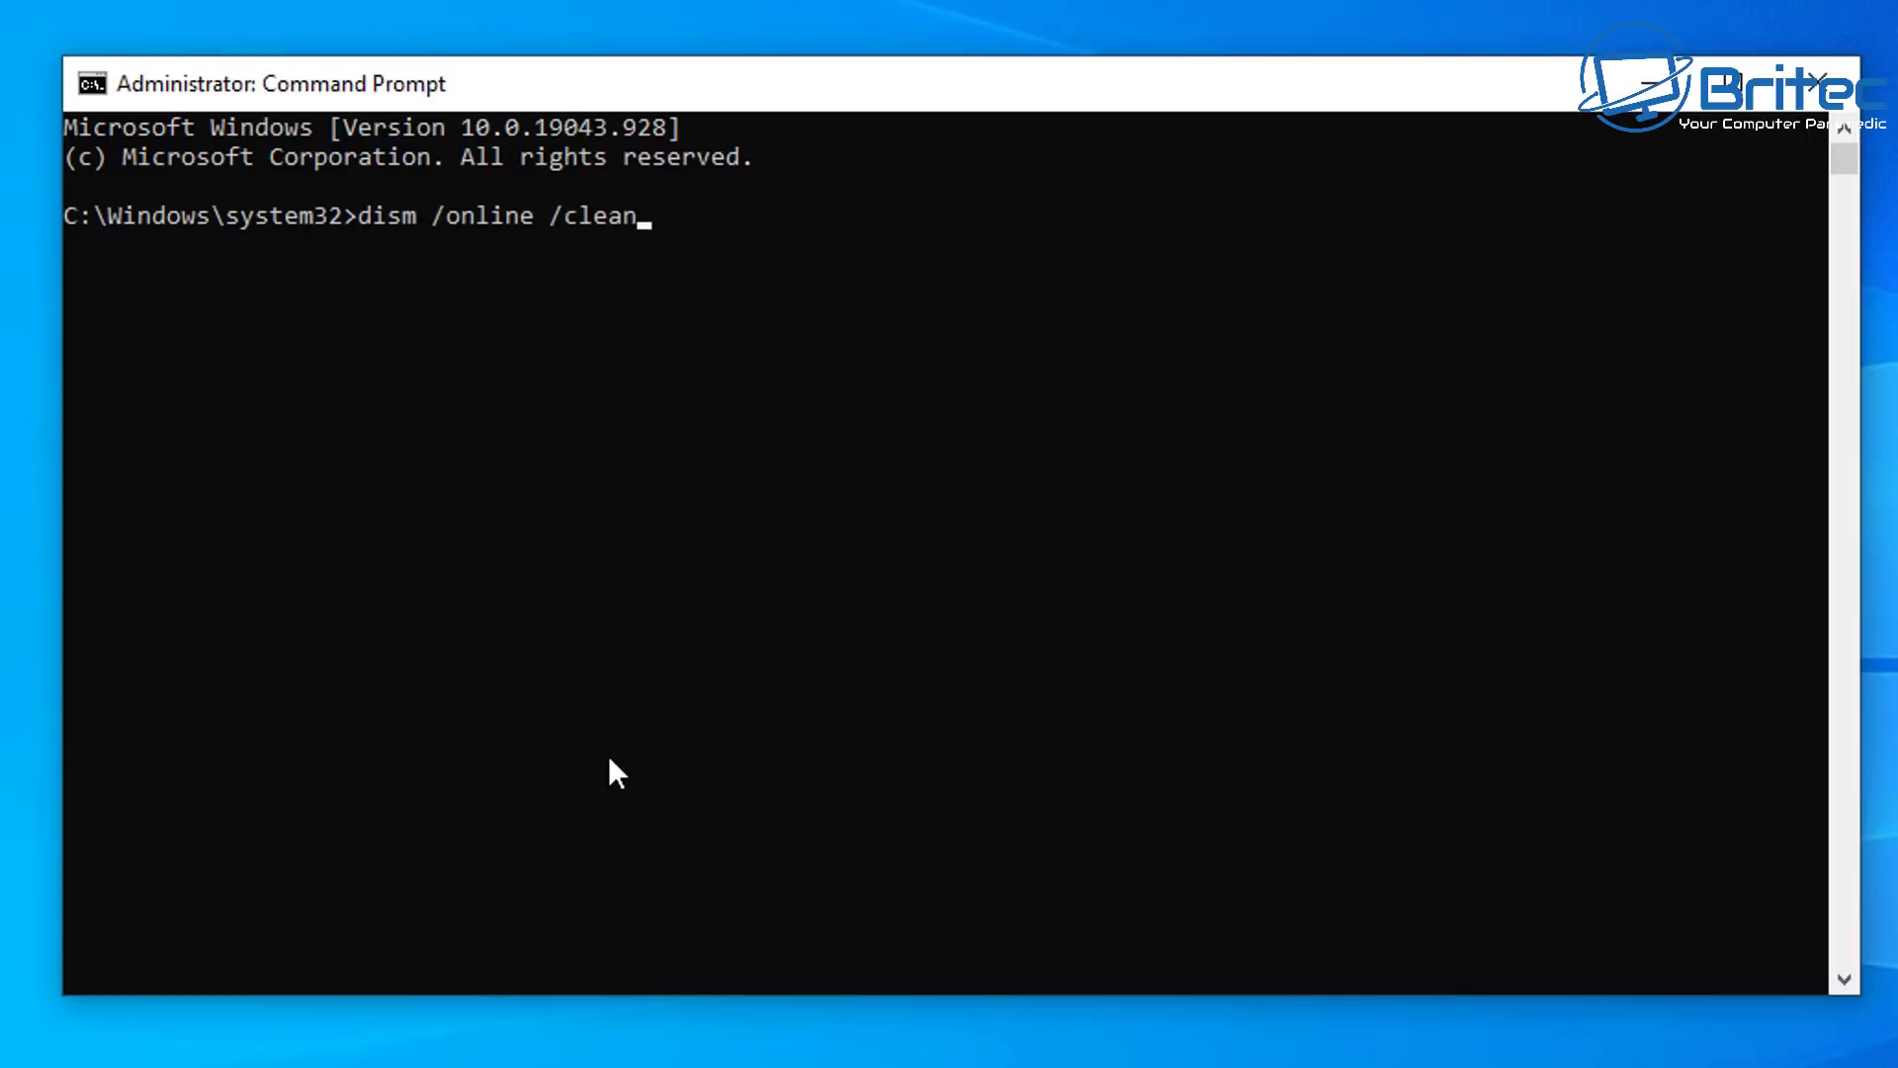
text(up-Image /scanheal)
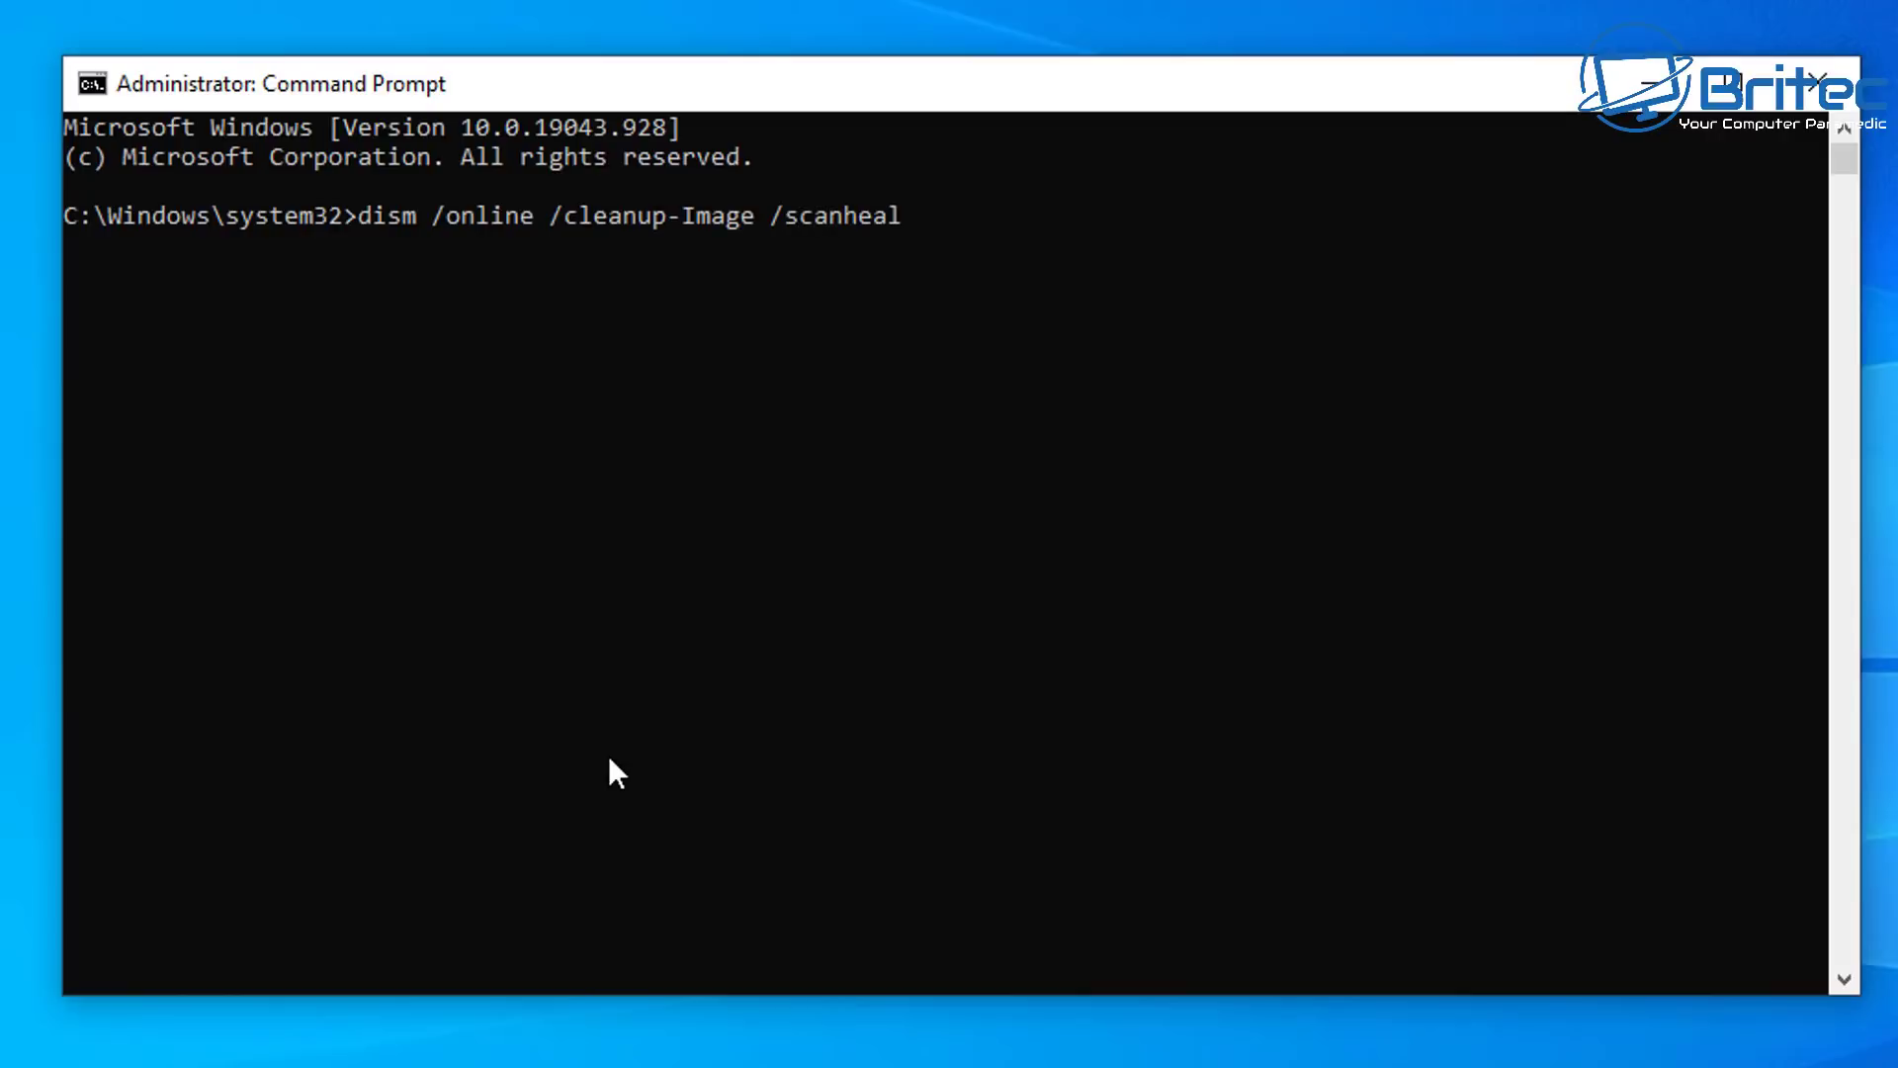
text(th)
key(Return)
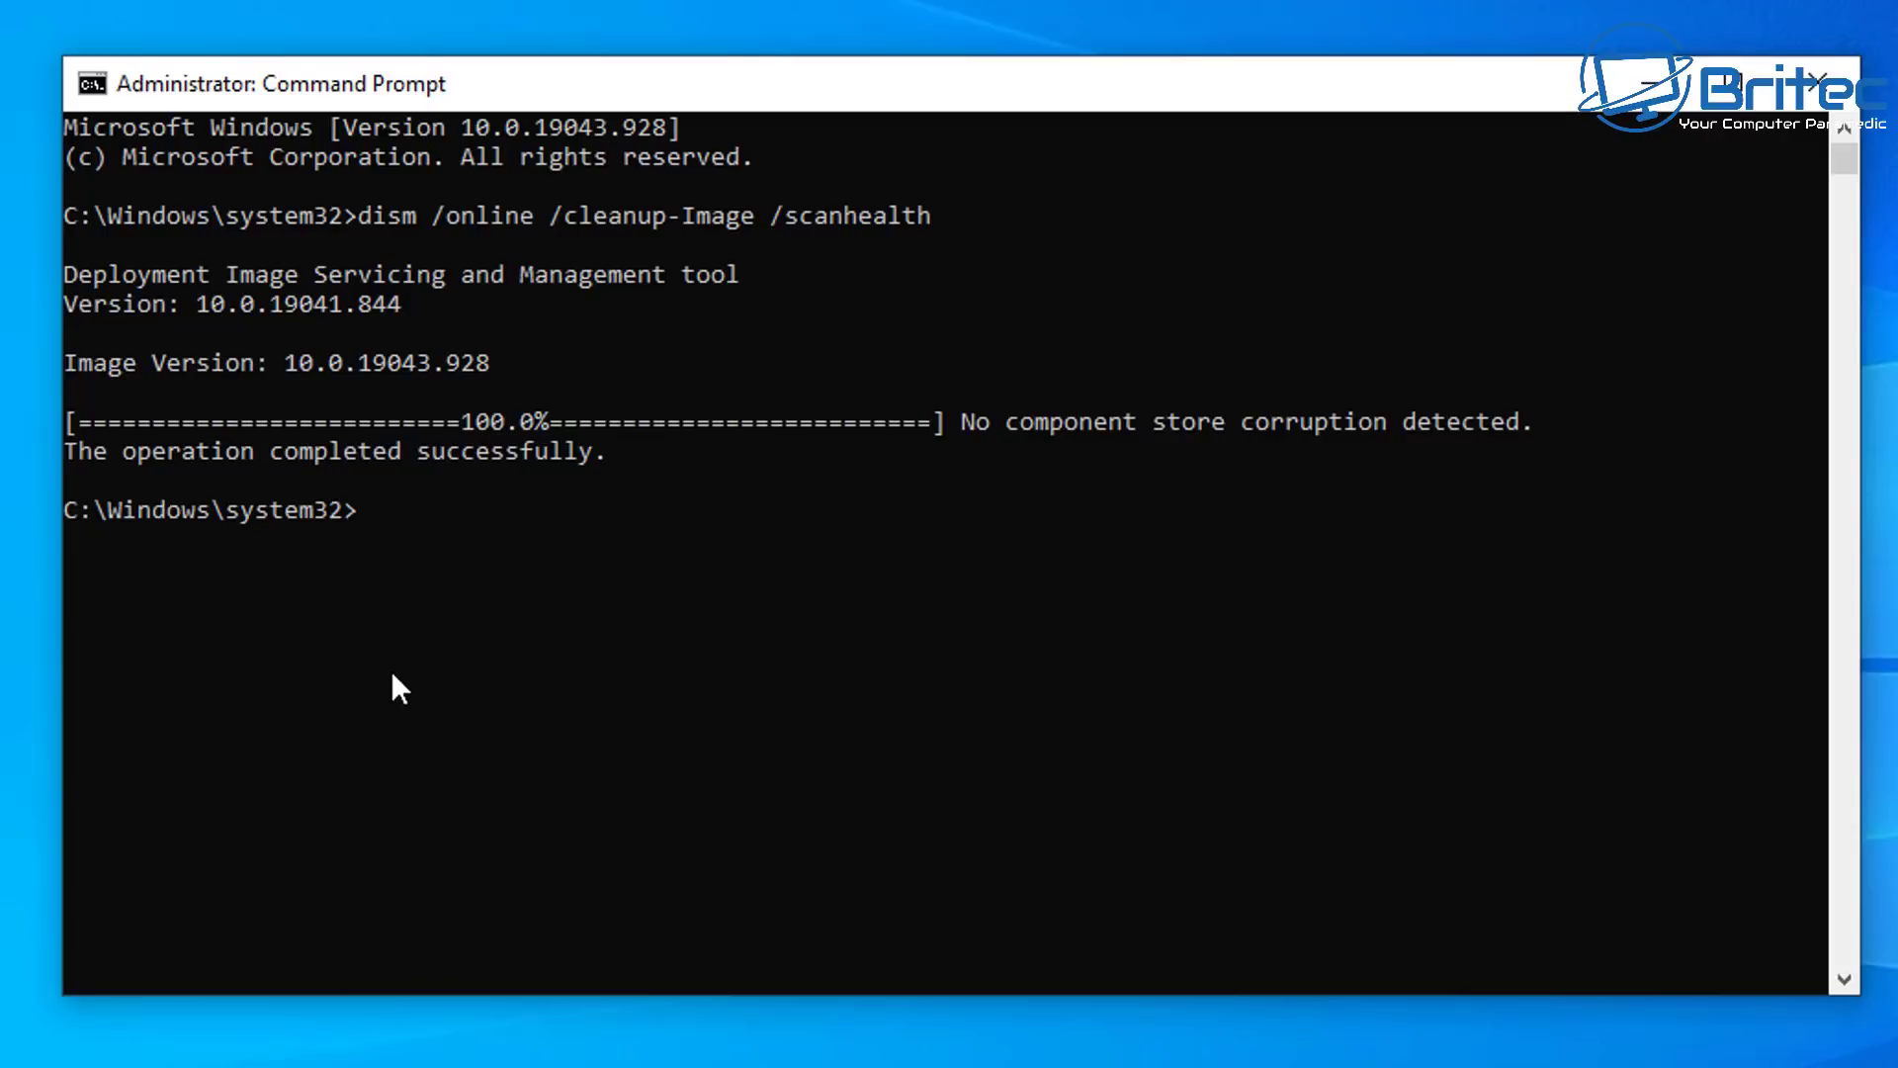
- Run DISM /Online /Cleanup-Image /RestoreHealth, rerun sfc /scannow, then close Command Prompt
text(DISM /Online /Cleanup-Image /RestoreHealth)
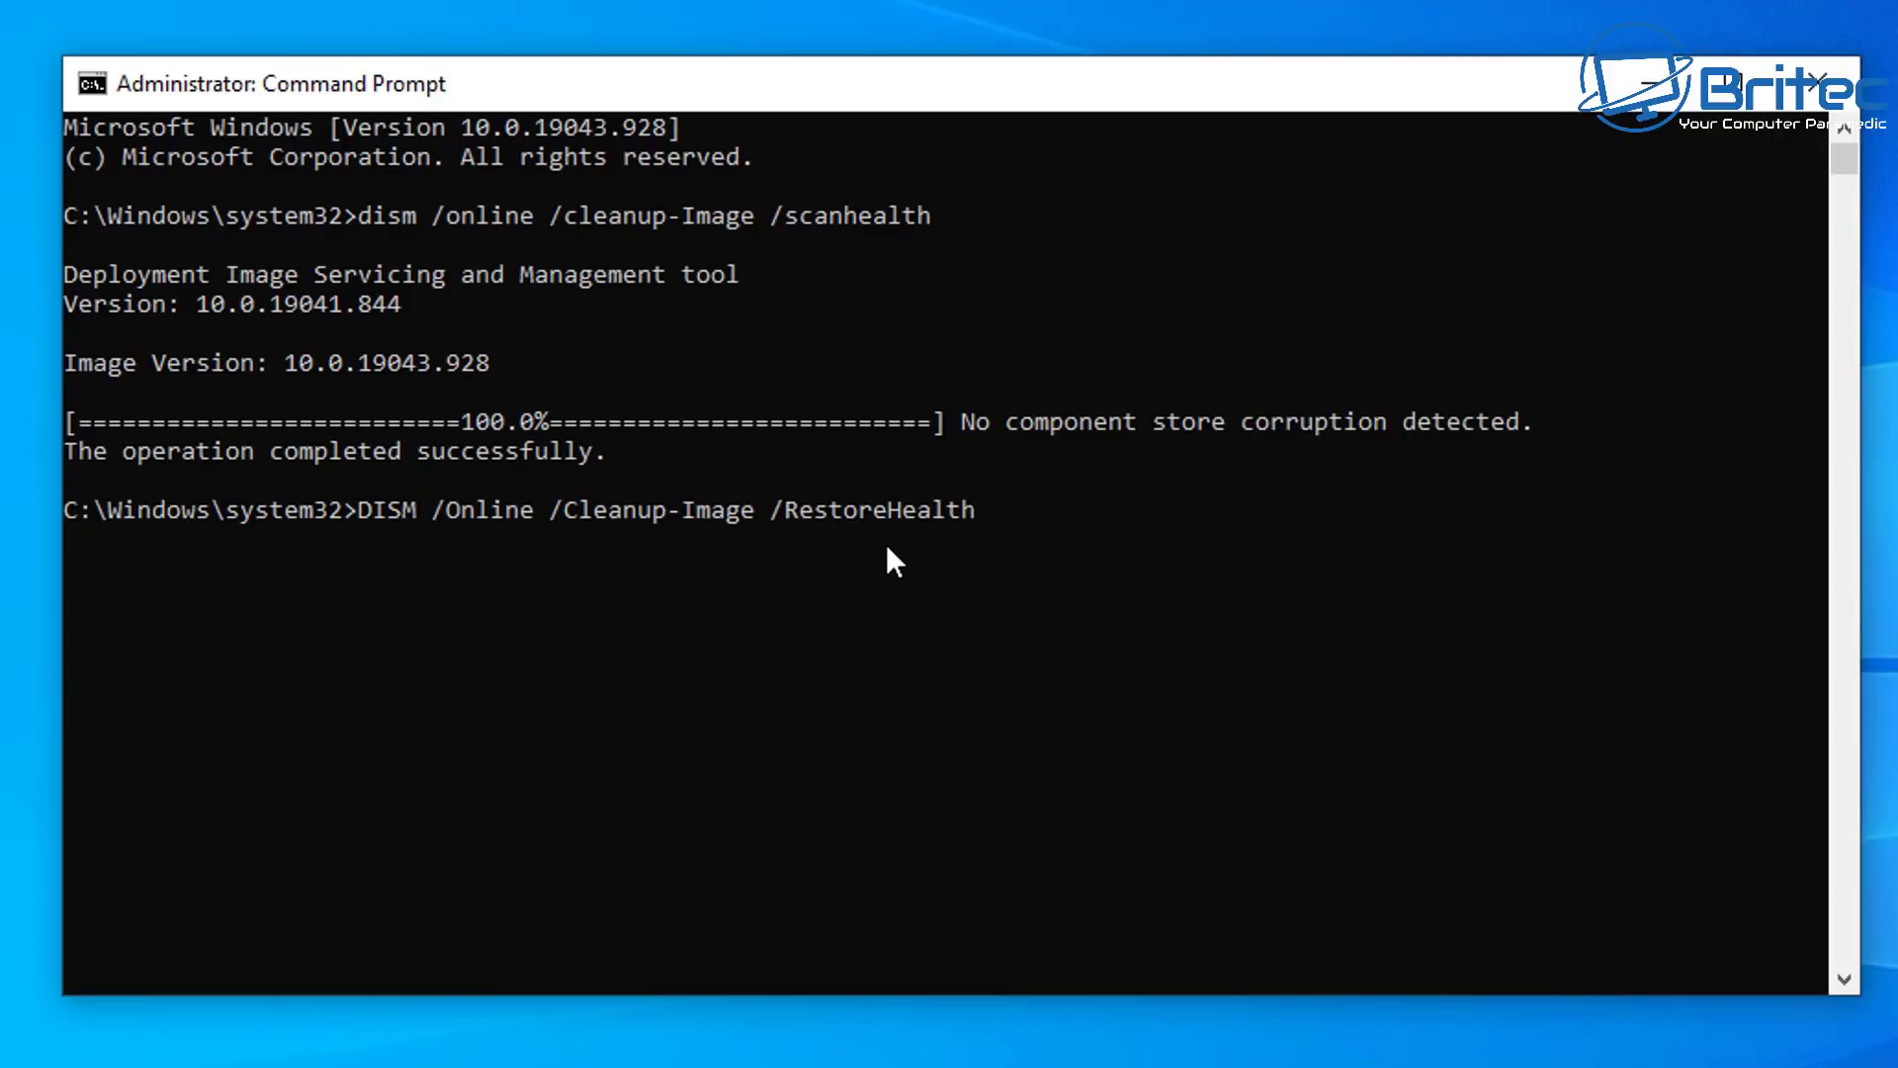
key(Return)
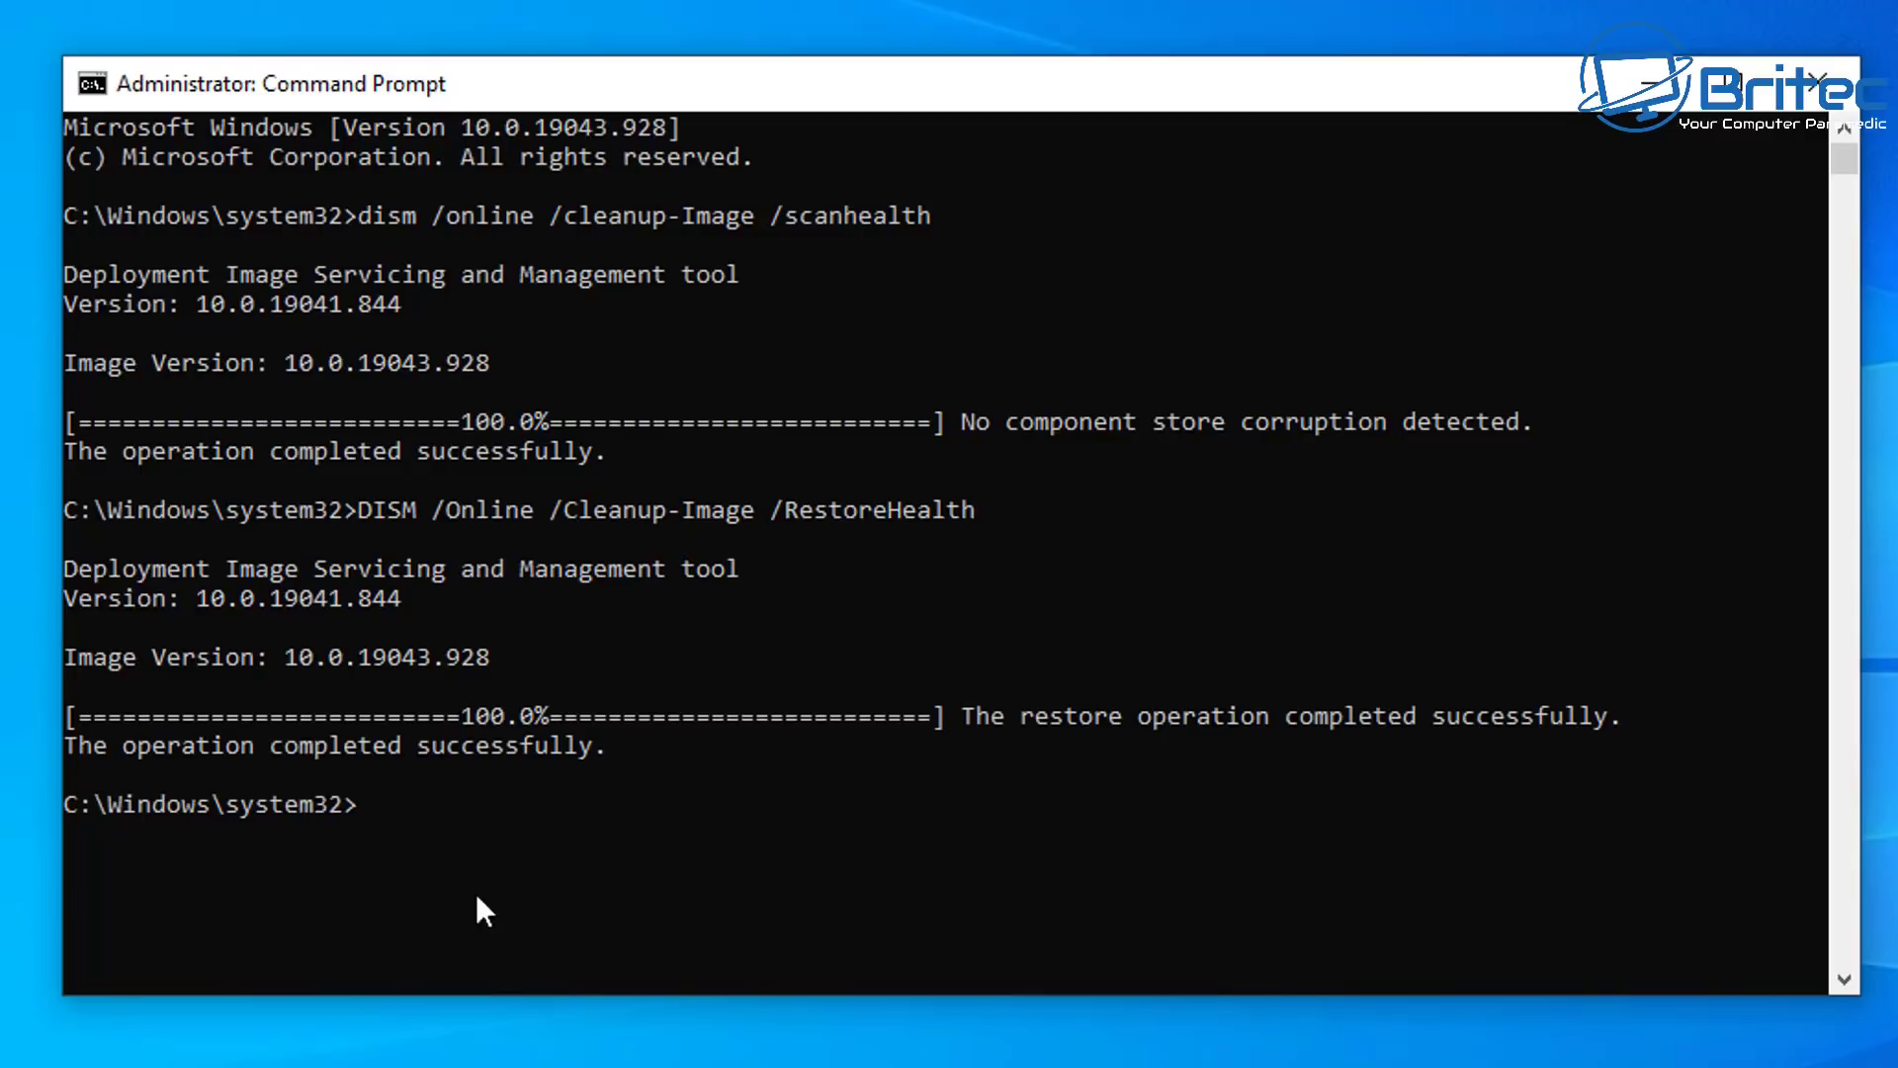
text(sfc /scannow)
key(Return)
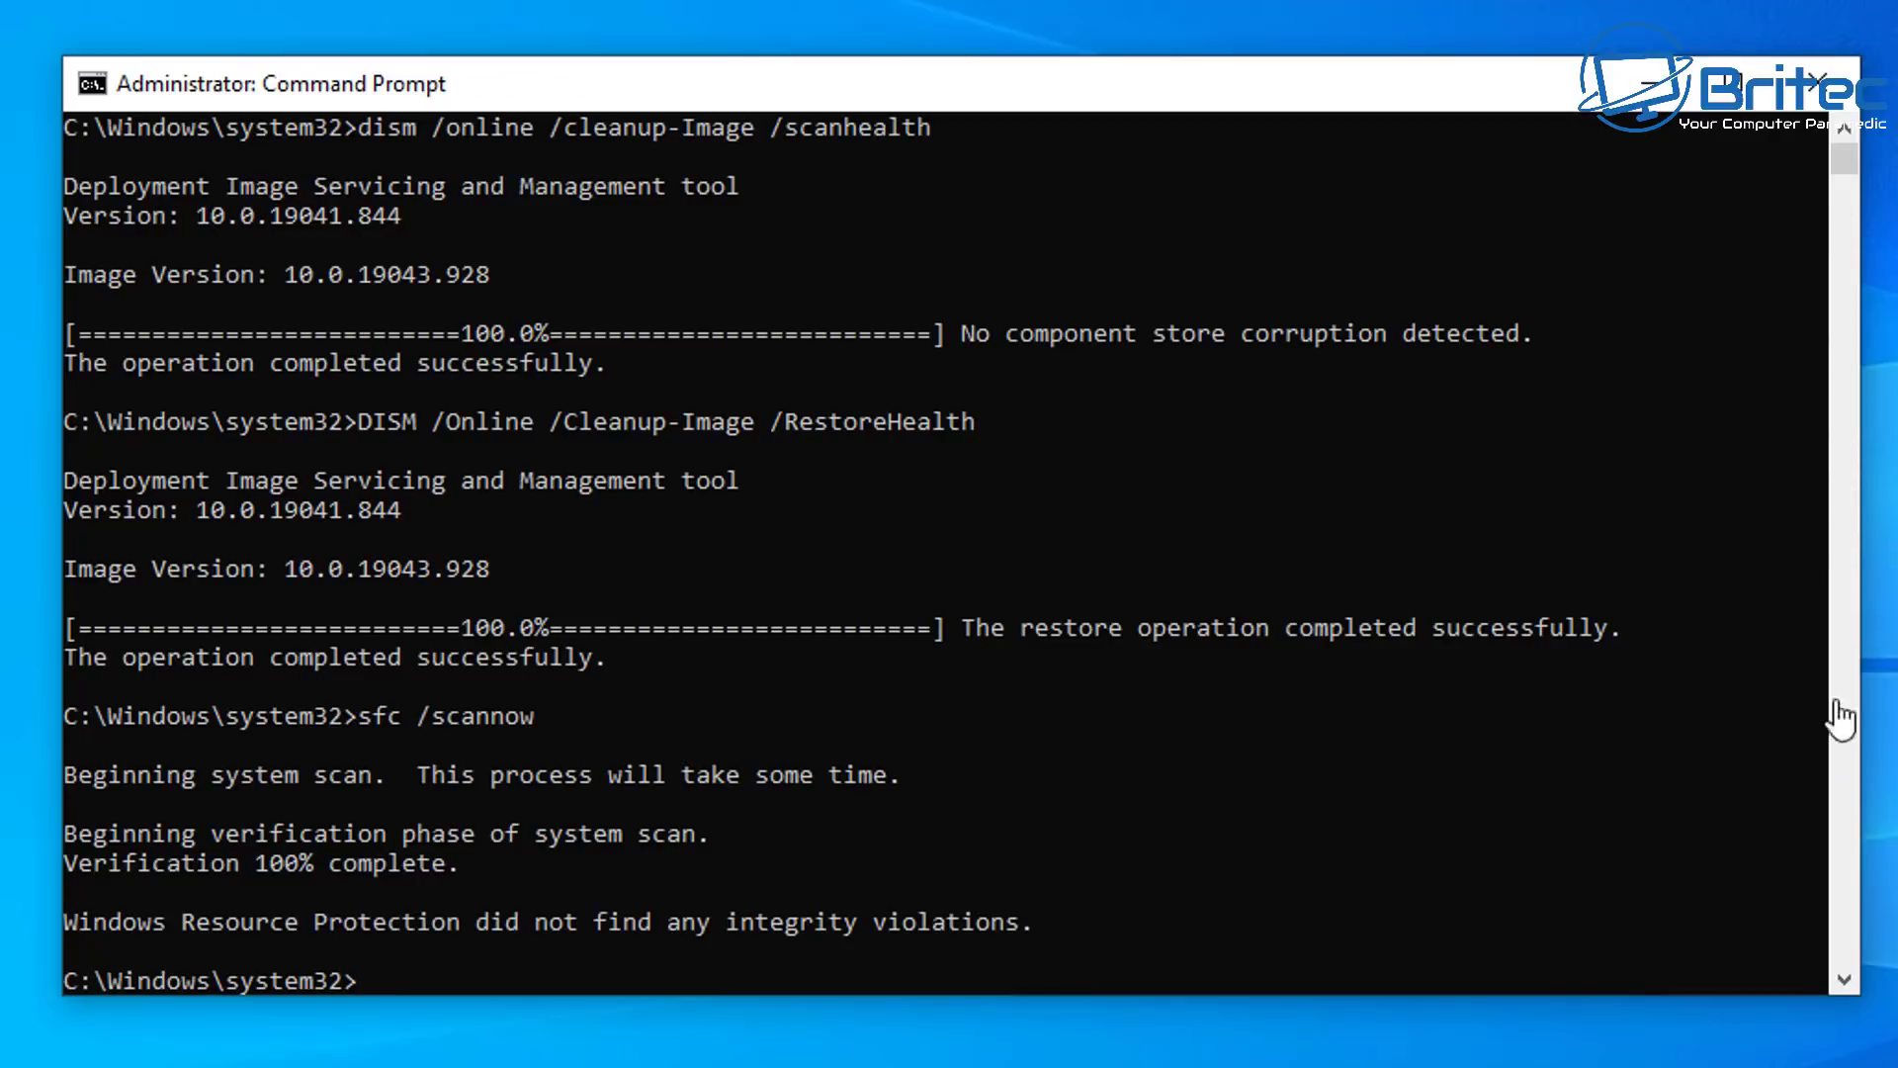
click(1843, 979)
click(1844, 979)
click(1844, 979)
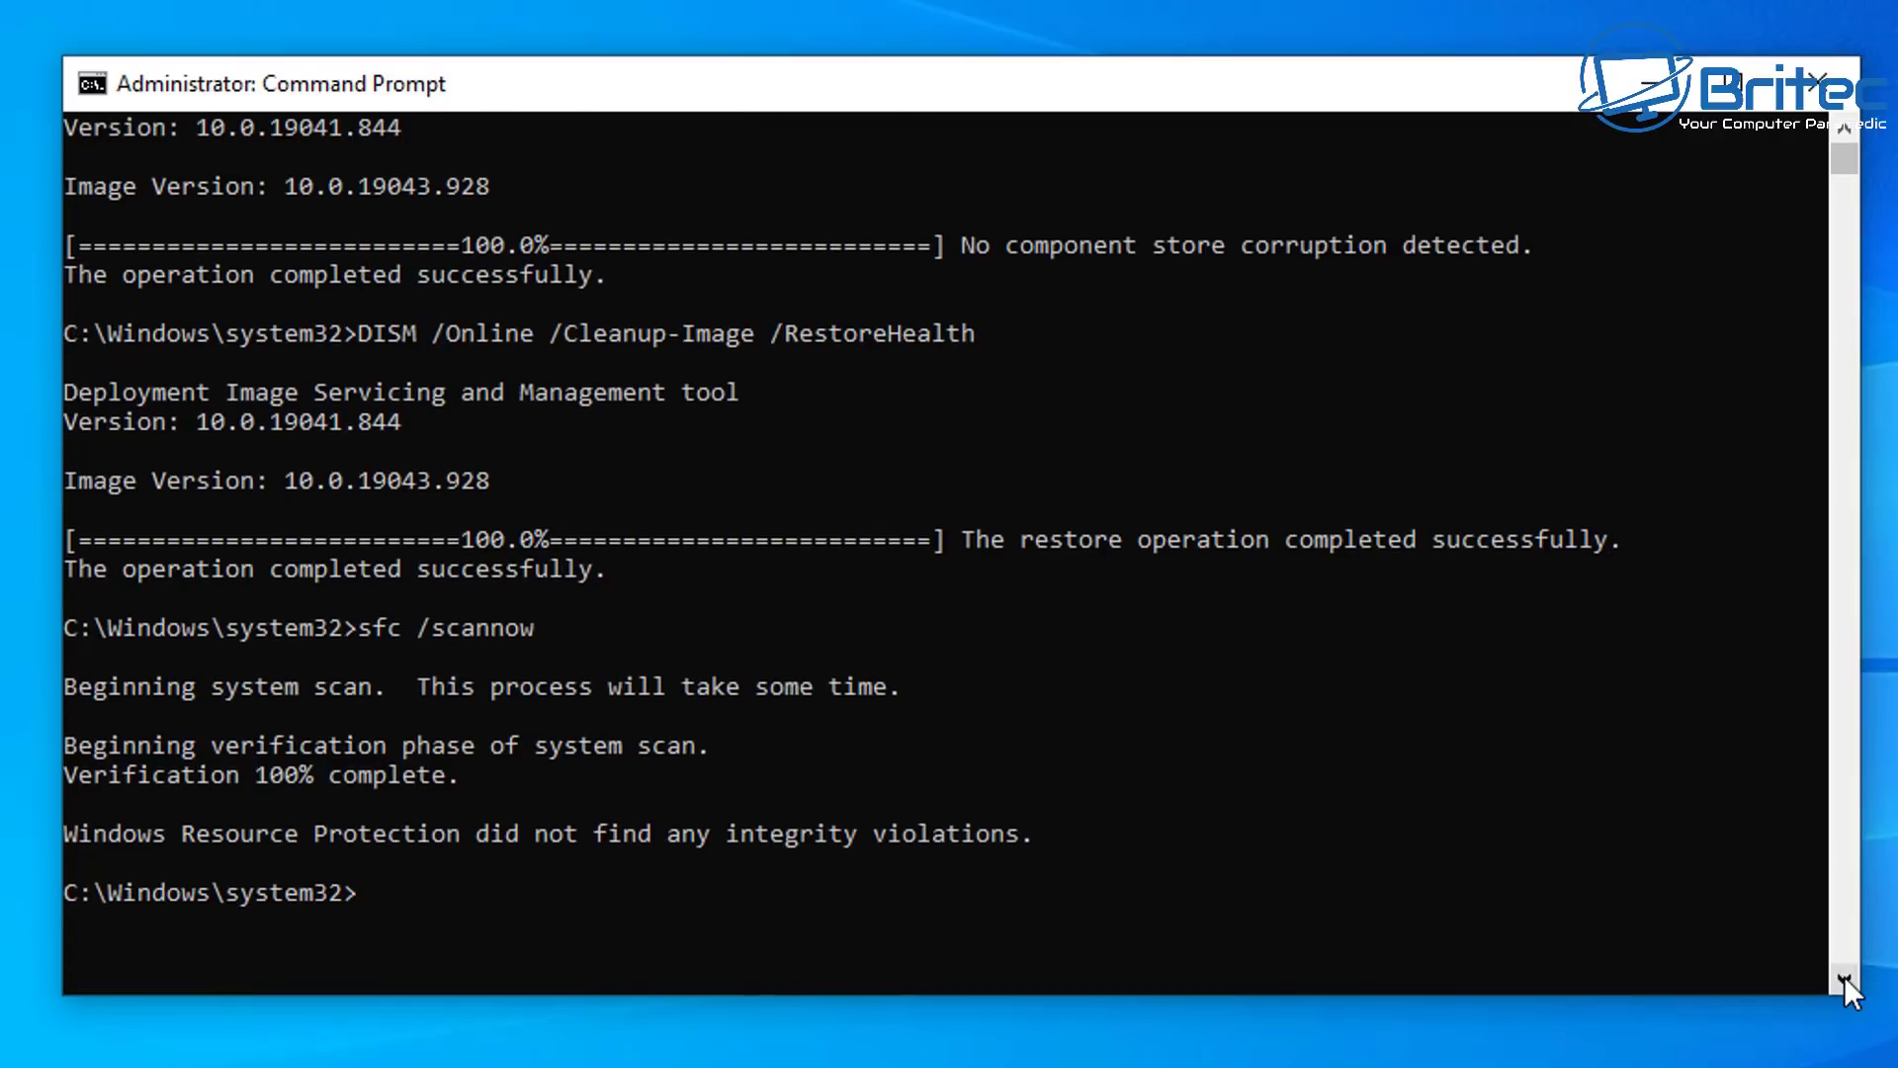
click(1844, 978)
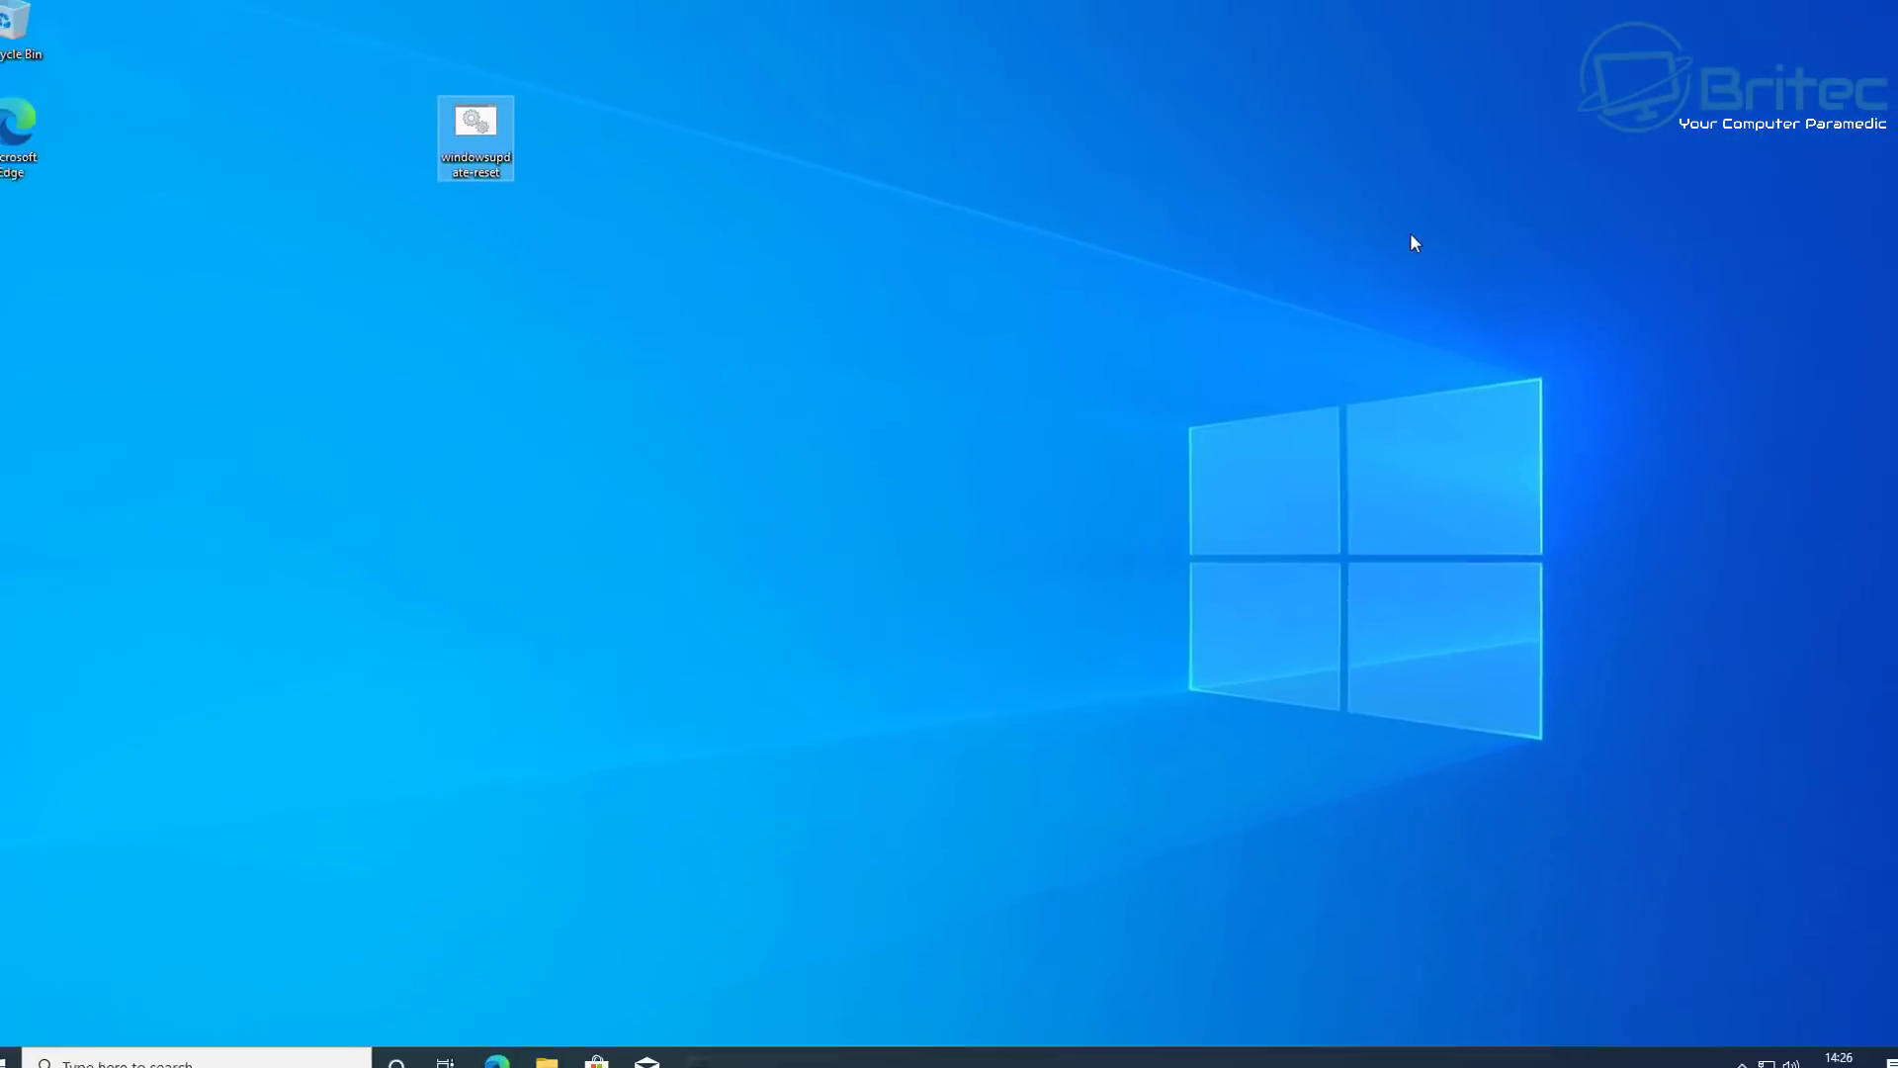
click(1390, 283)
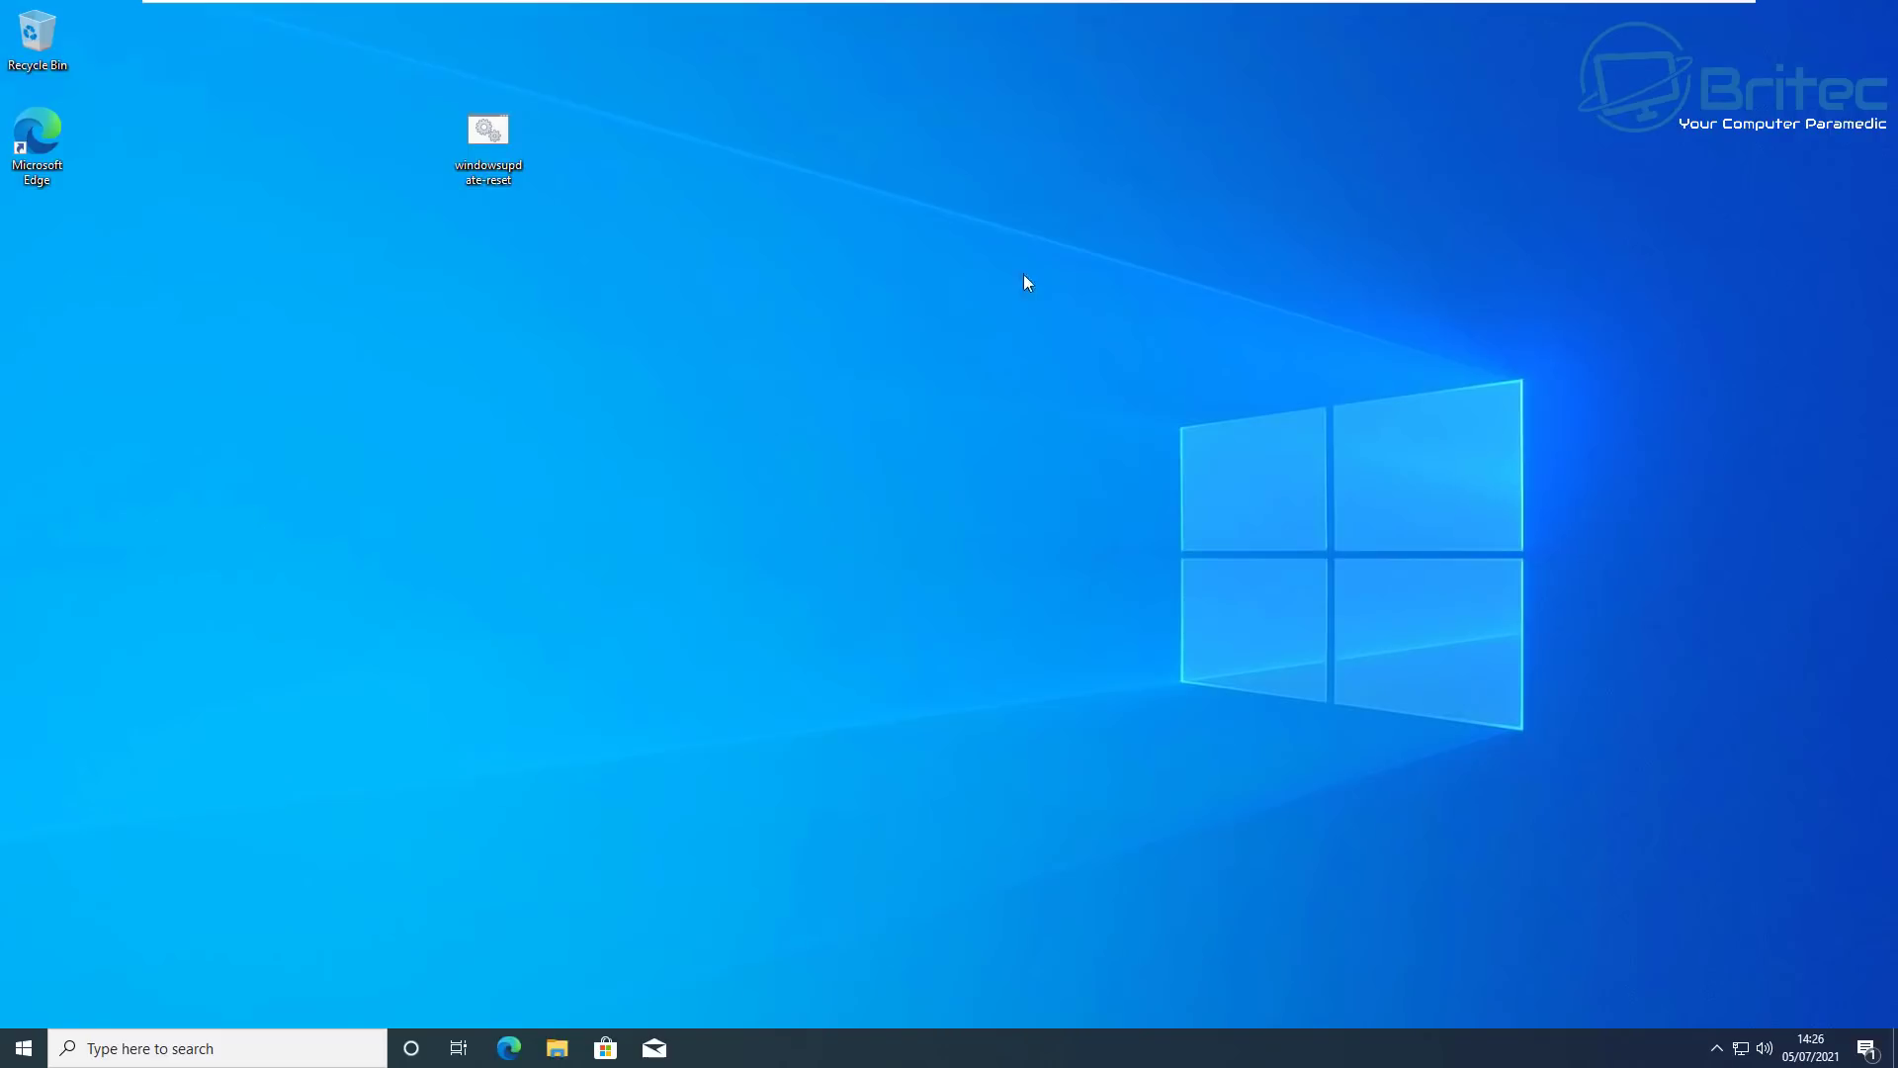
drag(514, 153, 965, 452)
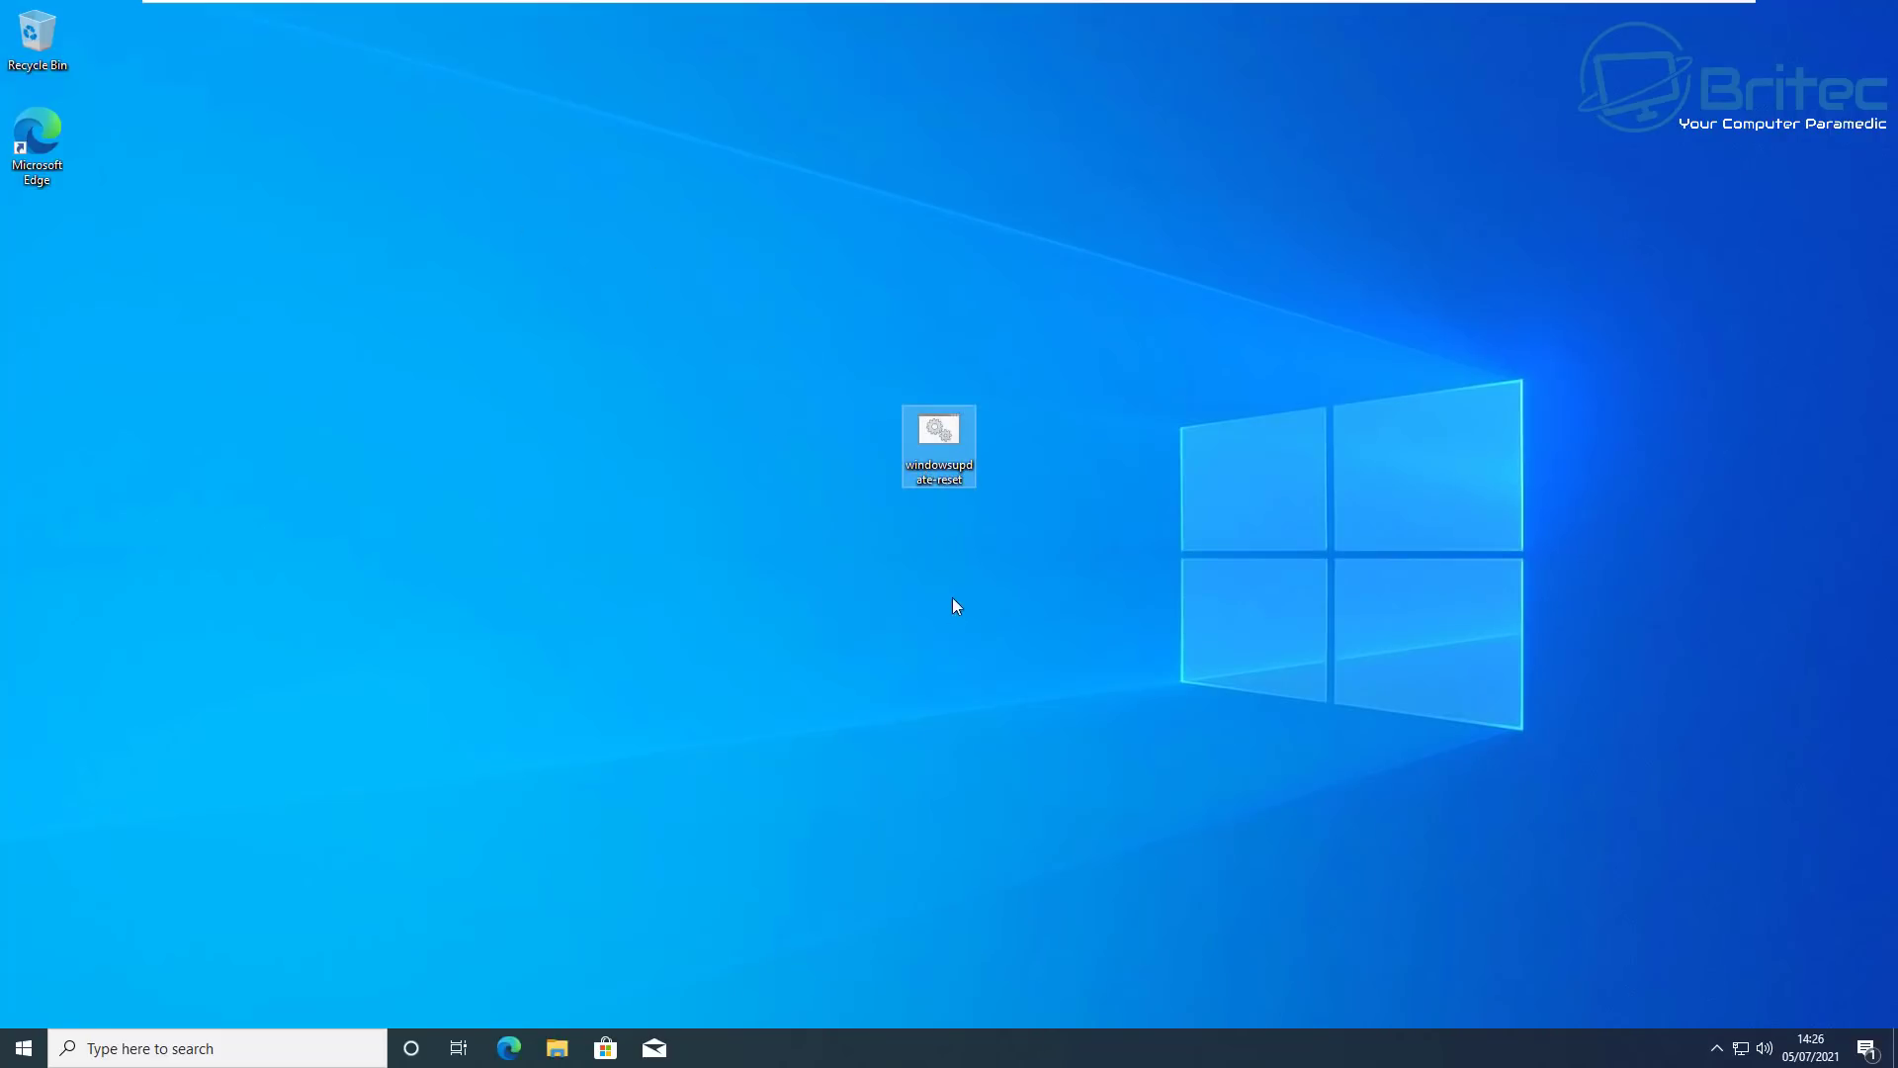
right_click(940, 435)
click(979, 467)
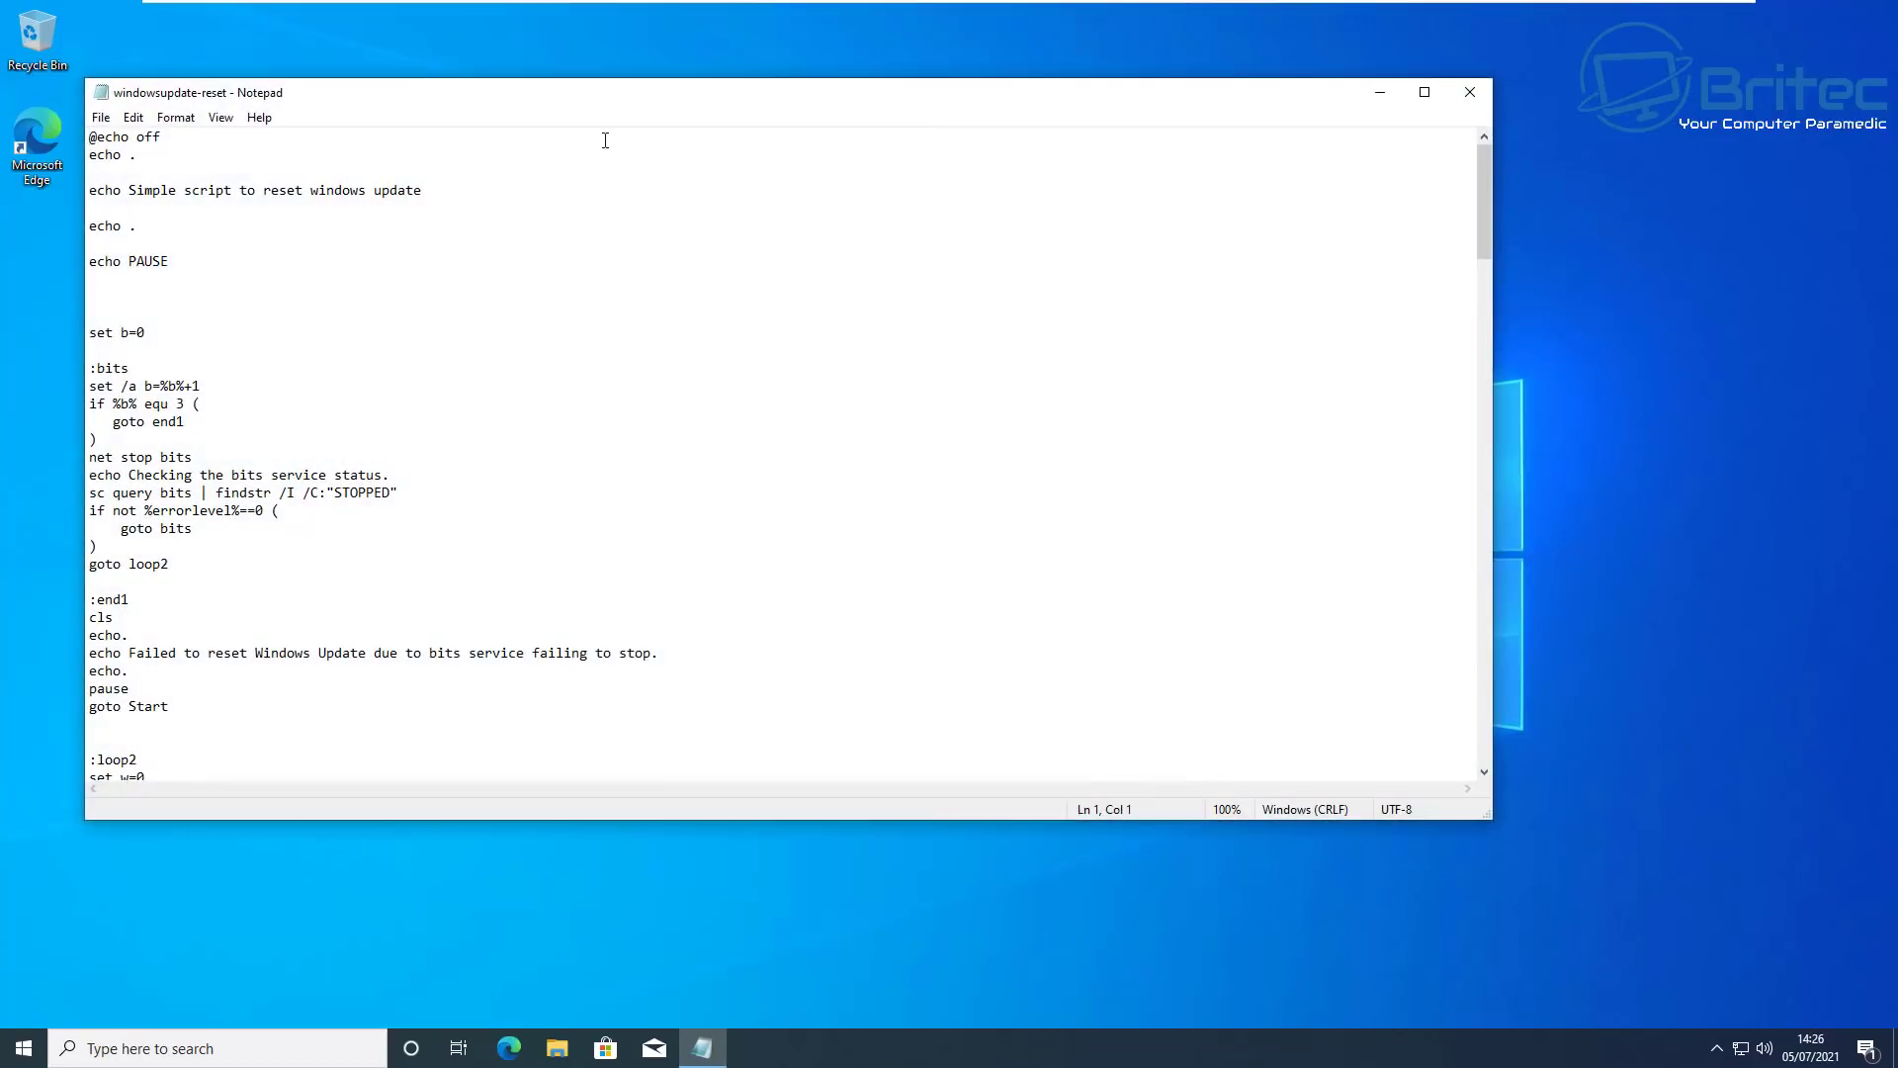
drag(564, 93, 777, 137)
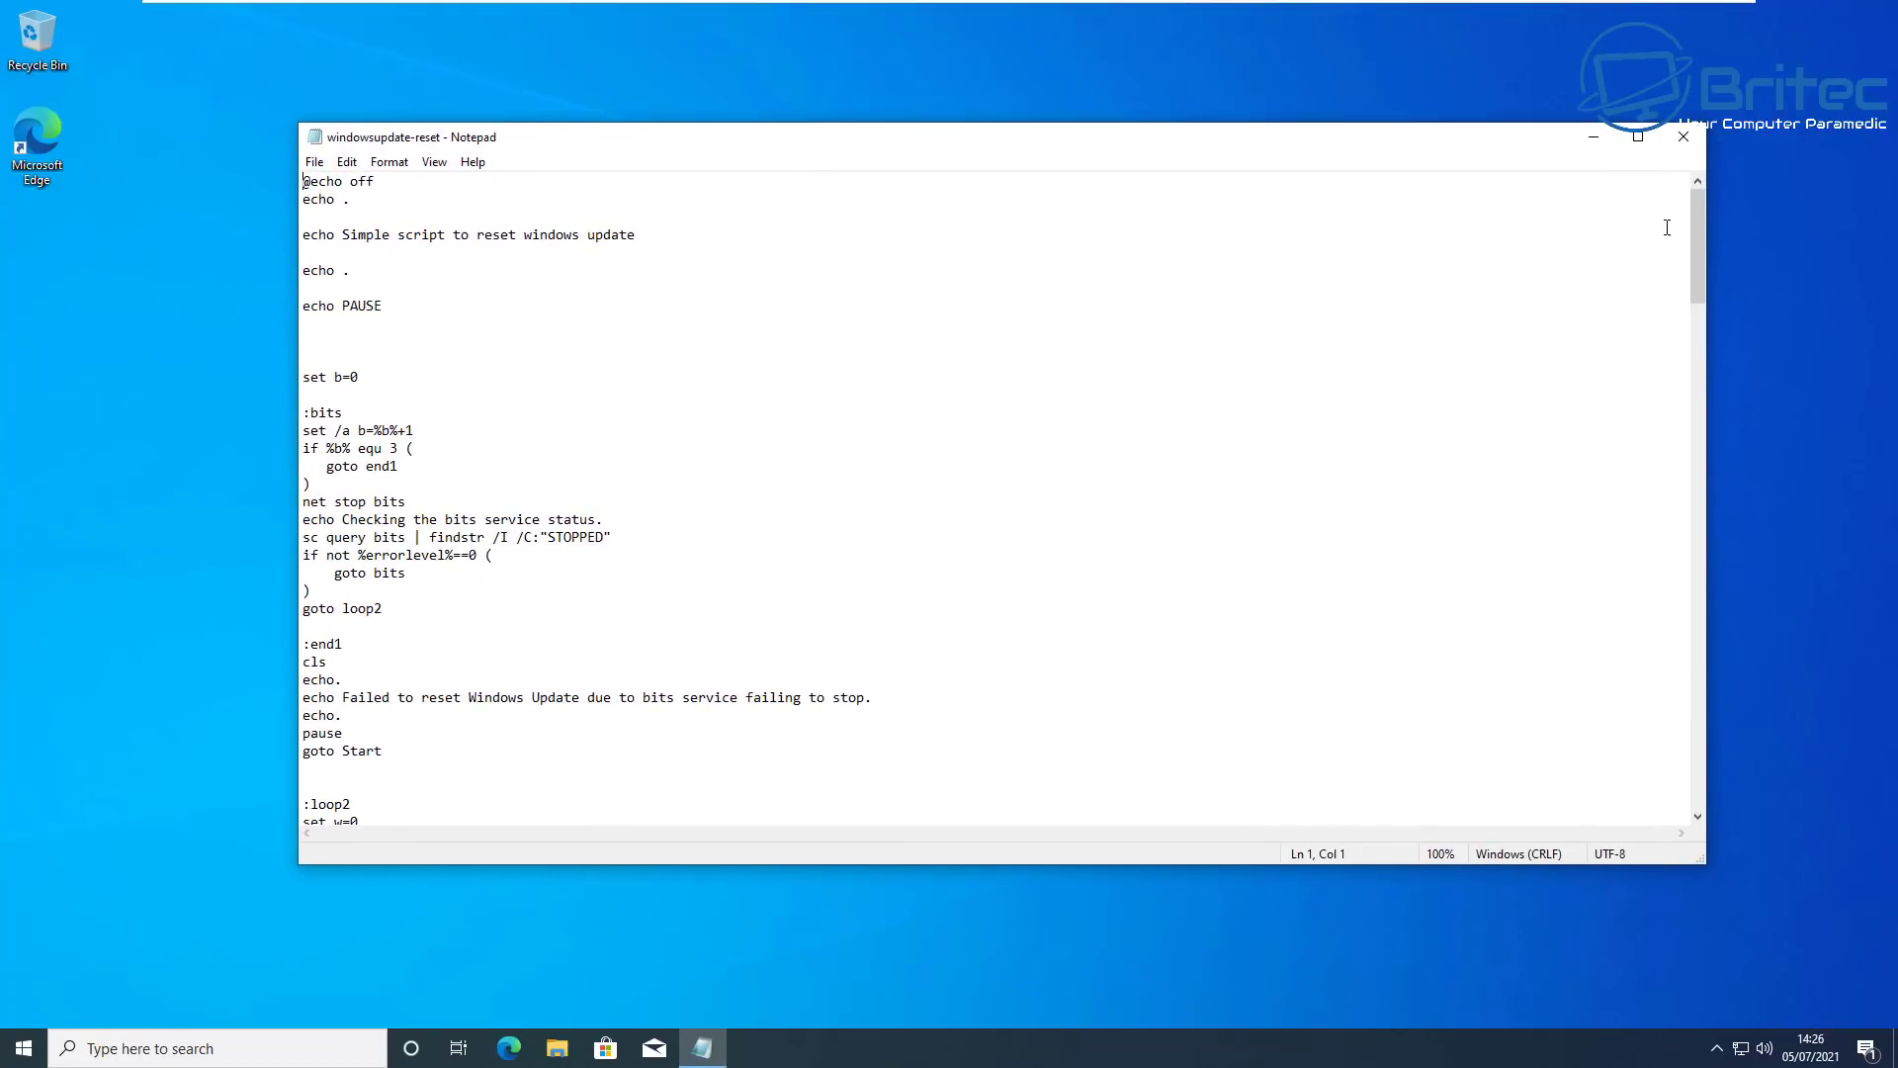
drag(1698, 222, 1688, 404)
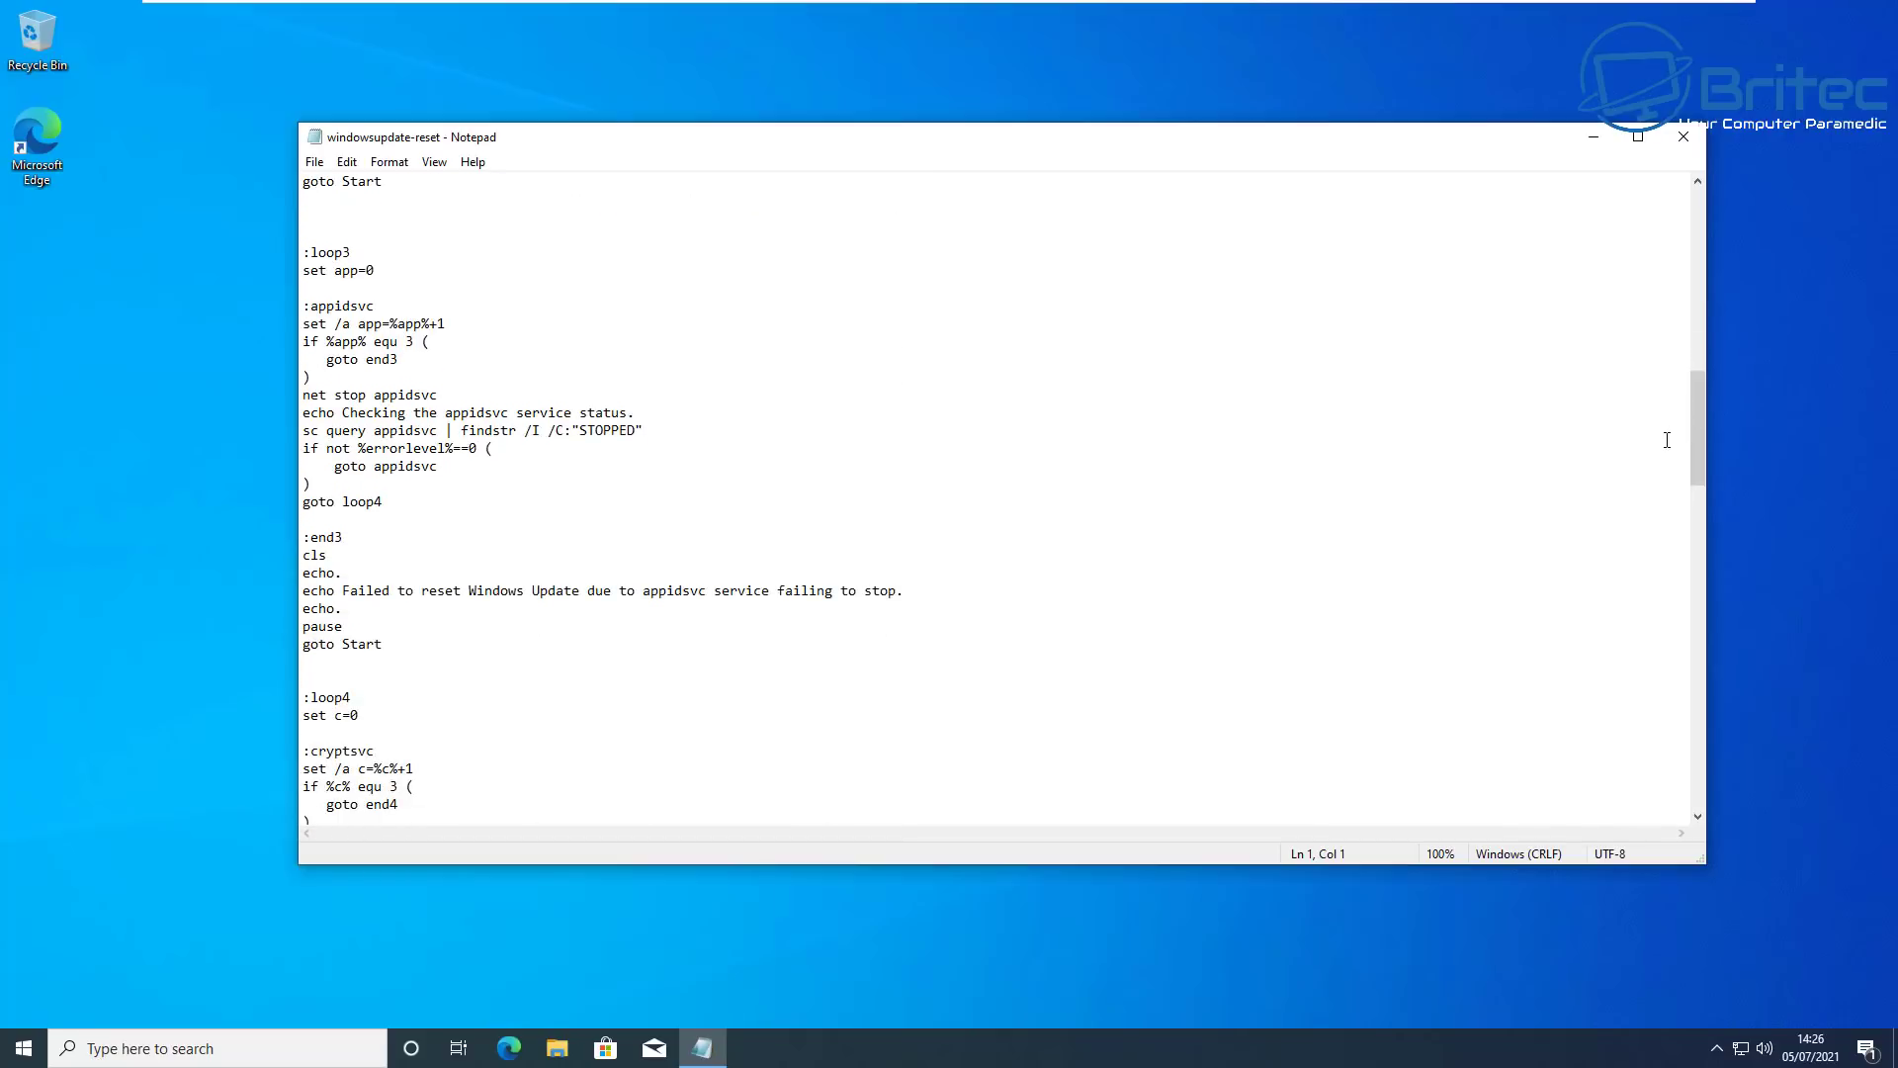
scroll(1666, 442, down, 6)
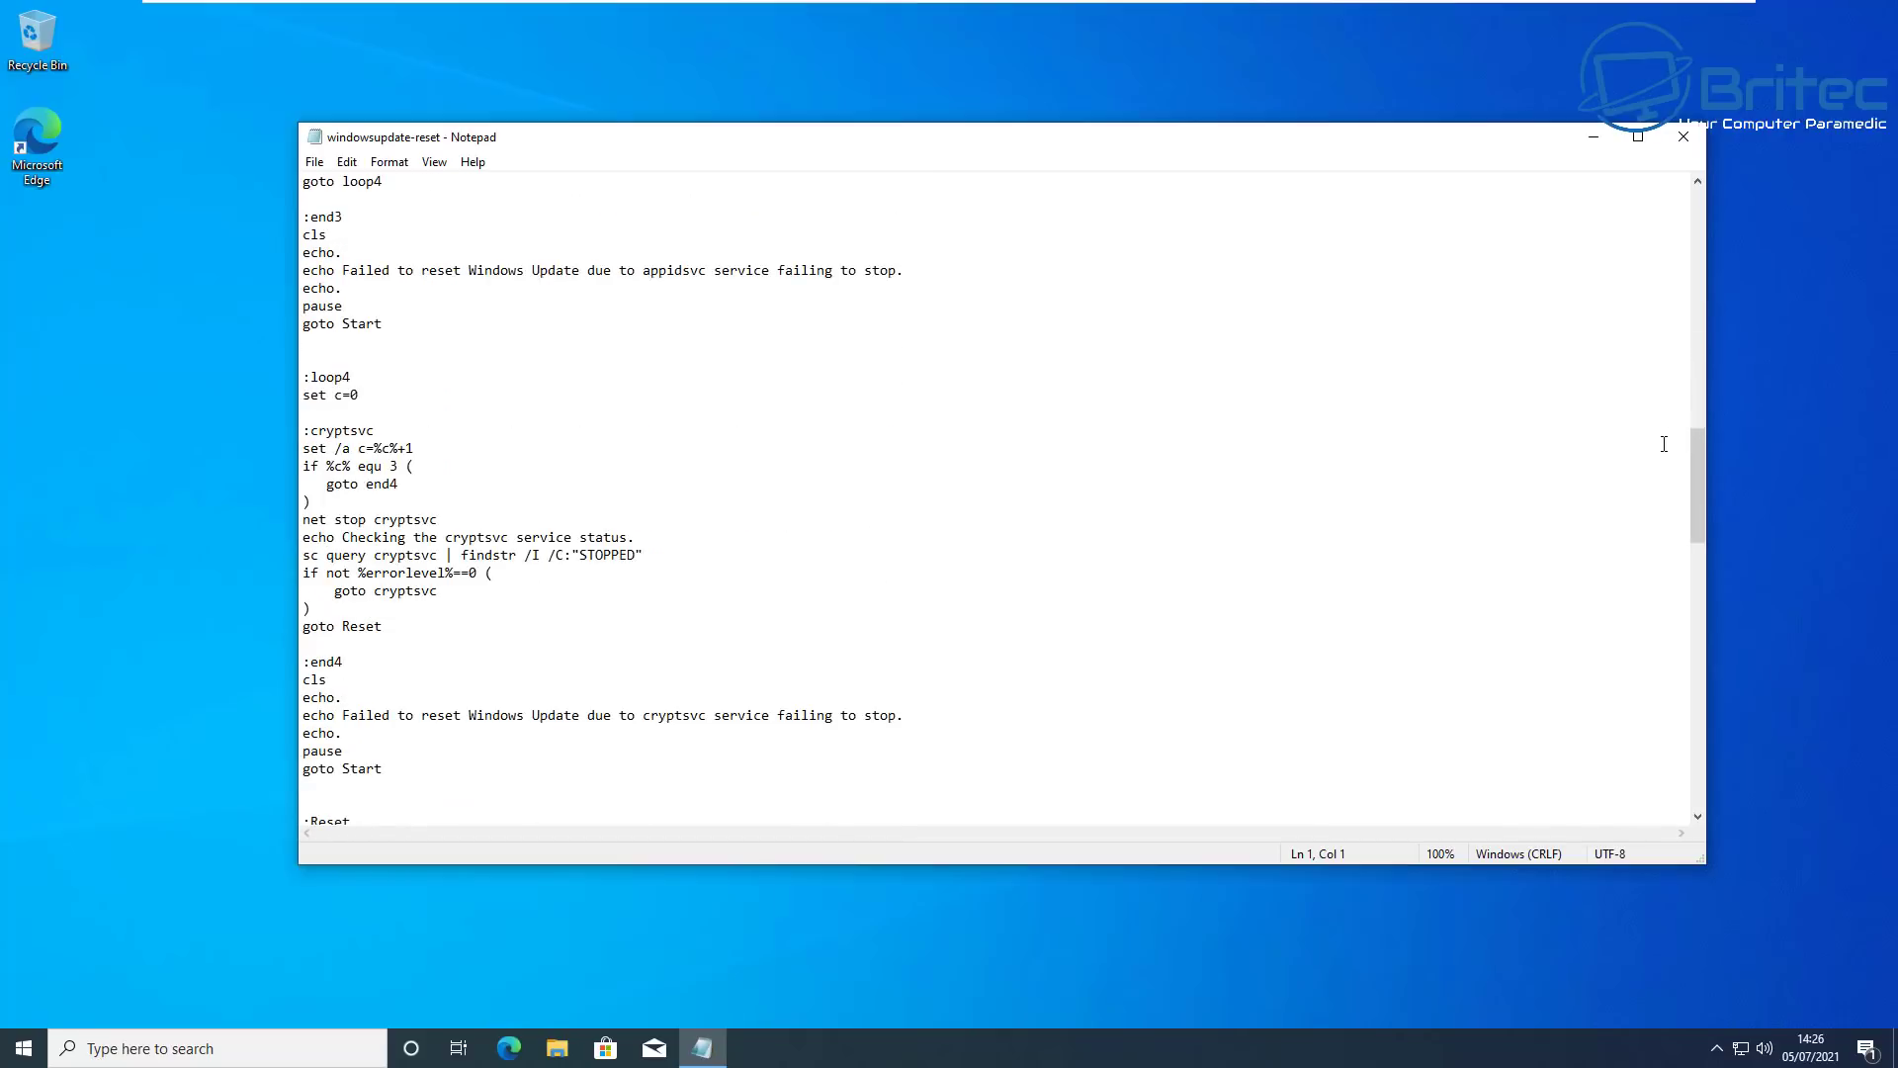
scroll(1664, 444, down, 6)
scroll(1661, 442, down, 9)
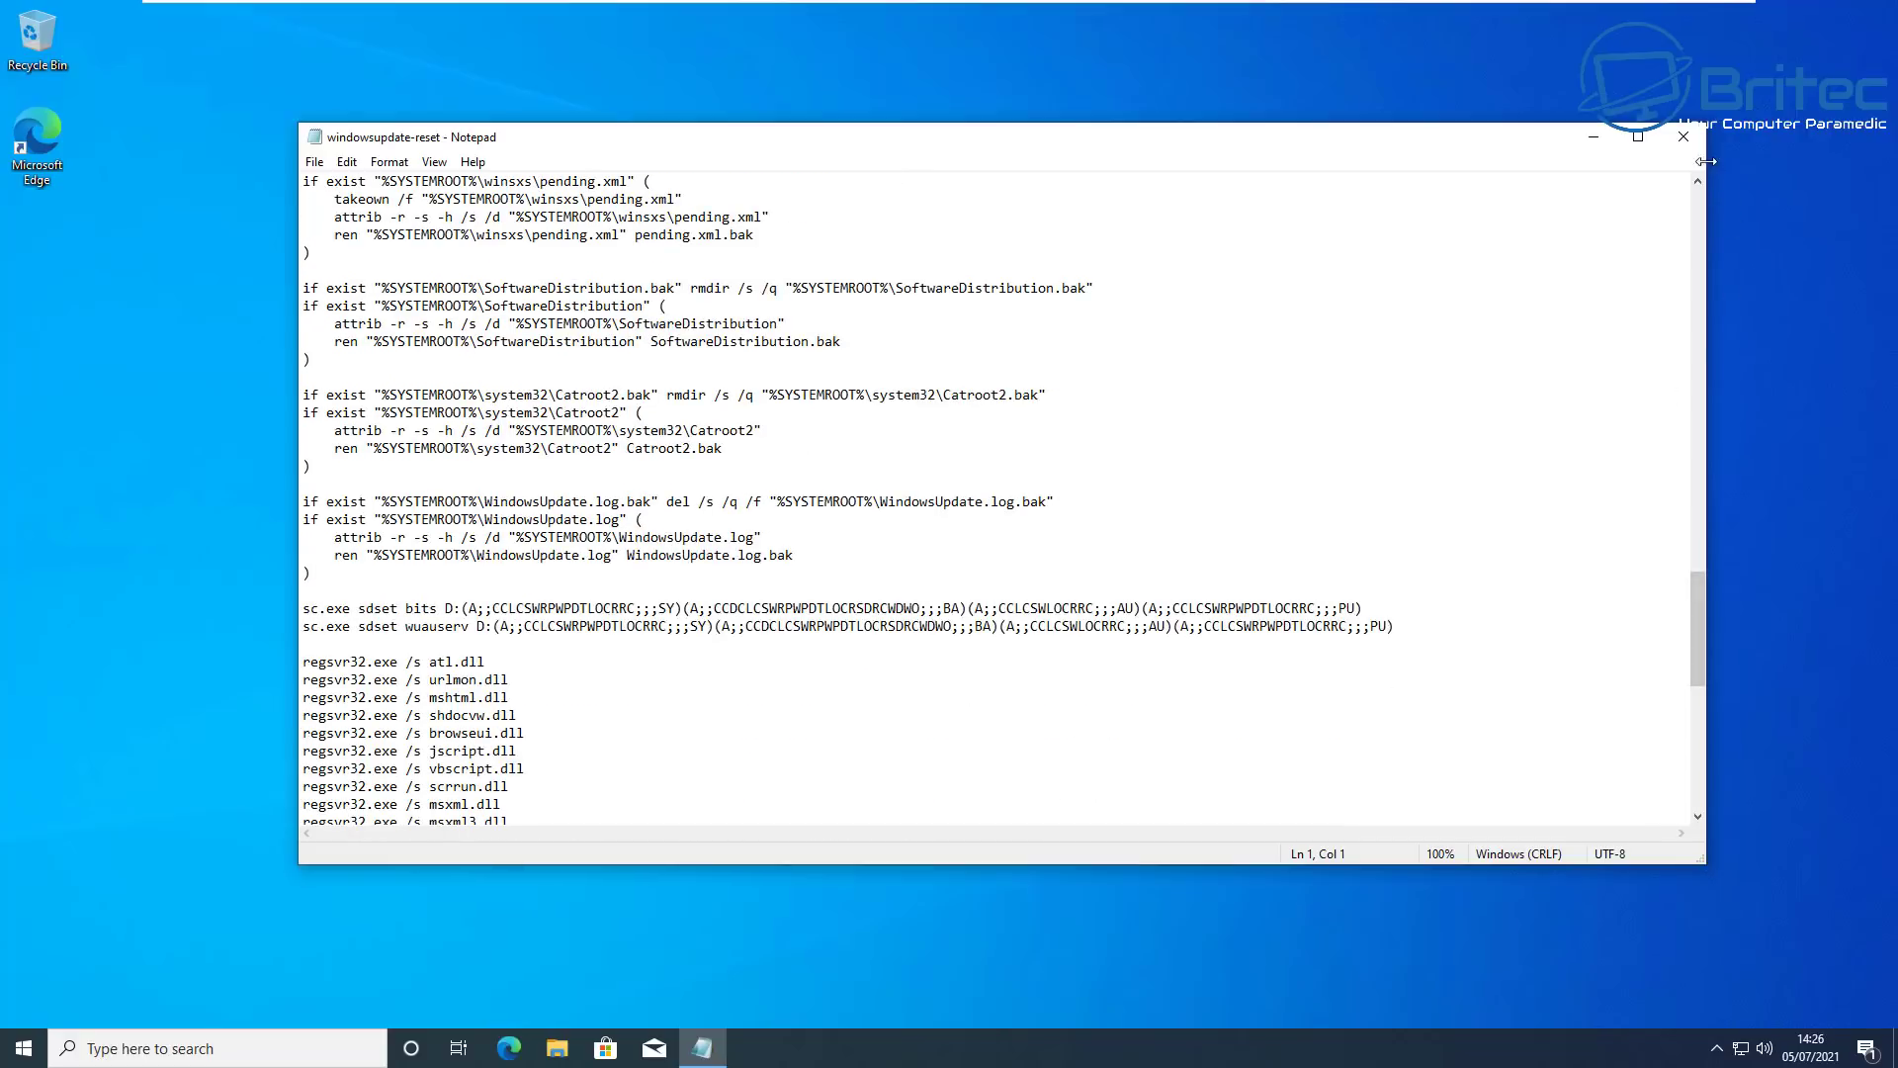
click(1683, 137)
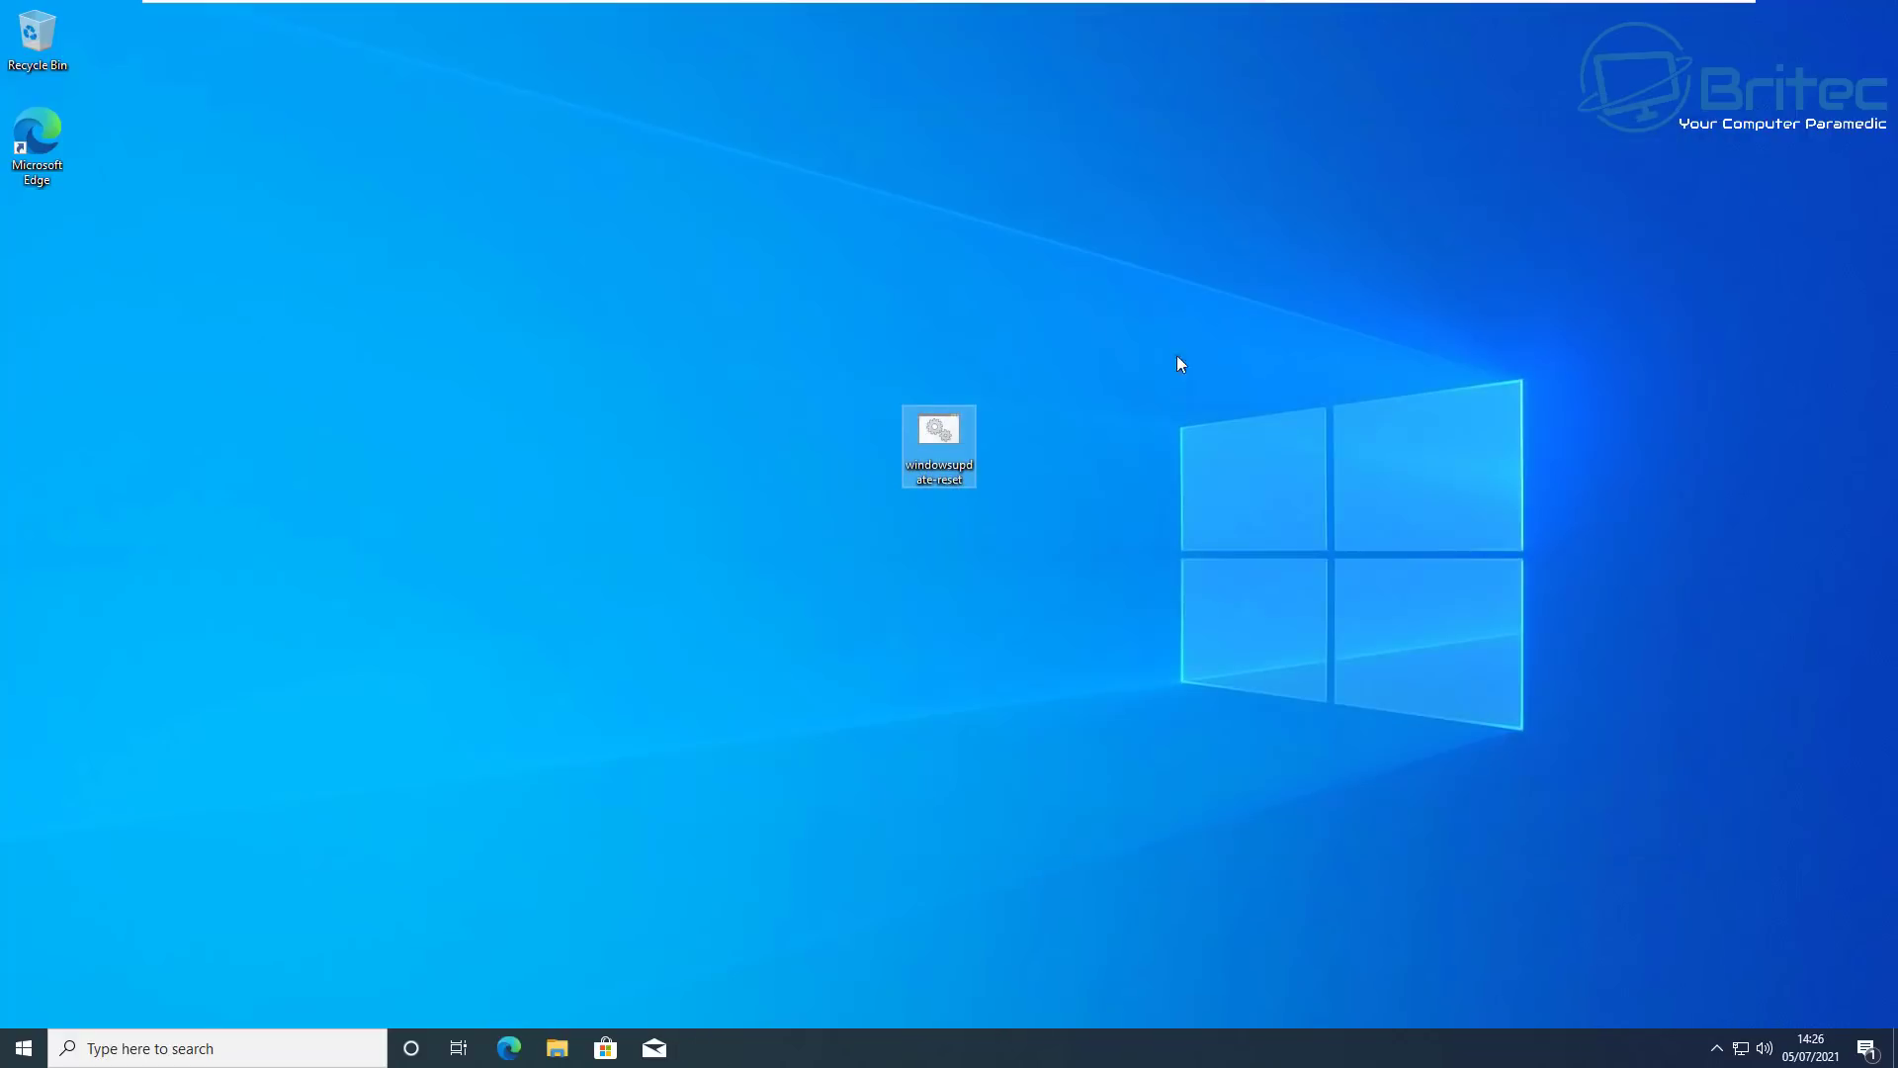
- Run the desktop windowsupdate-reset script as administrator, approving the UAC prompt
right_click(933, 429)
click(1018, 510)
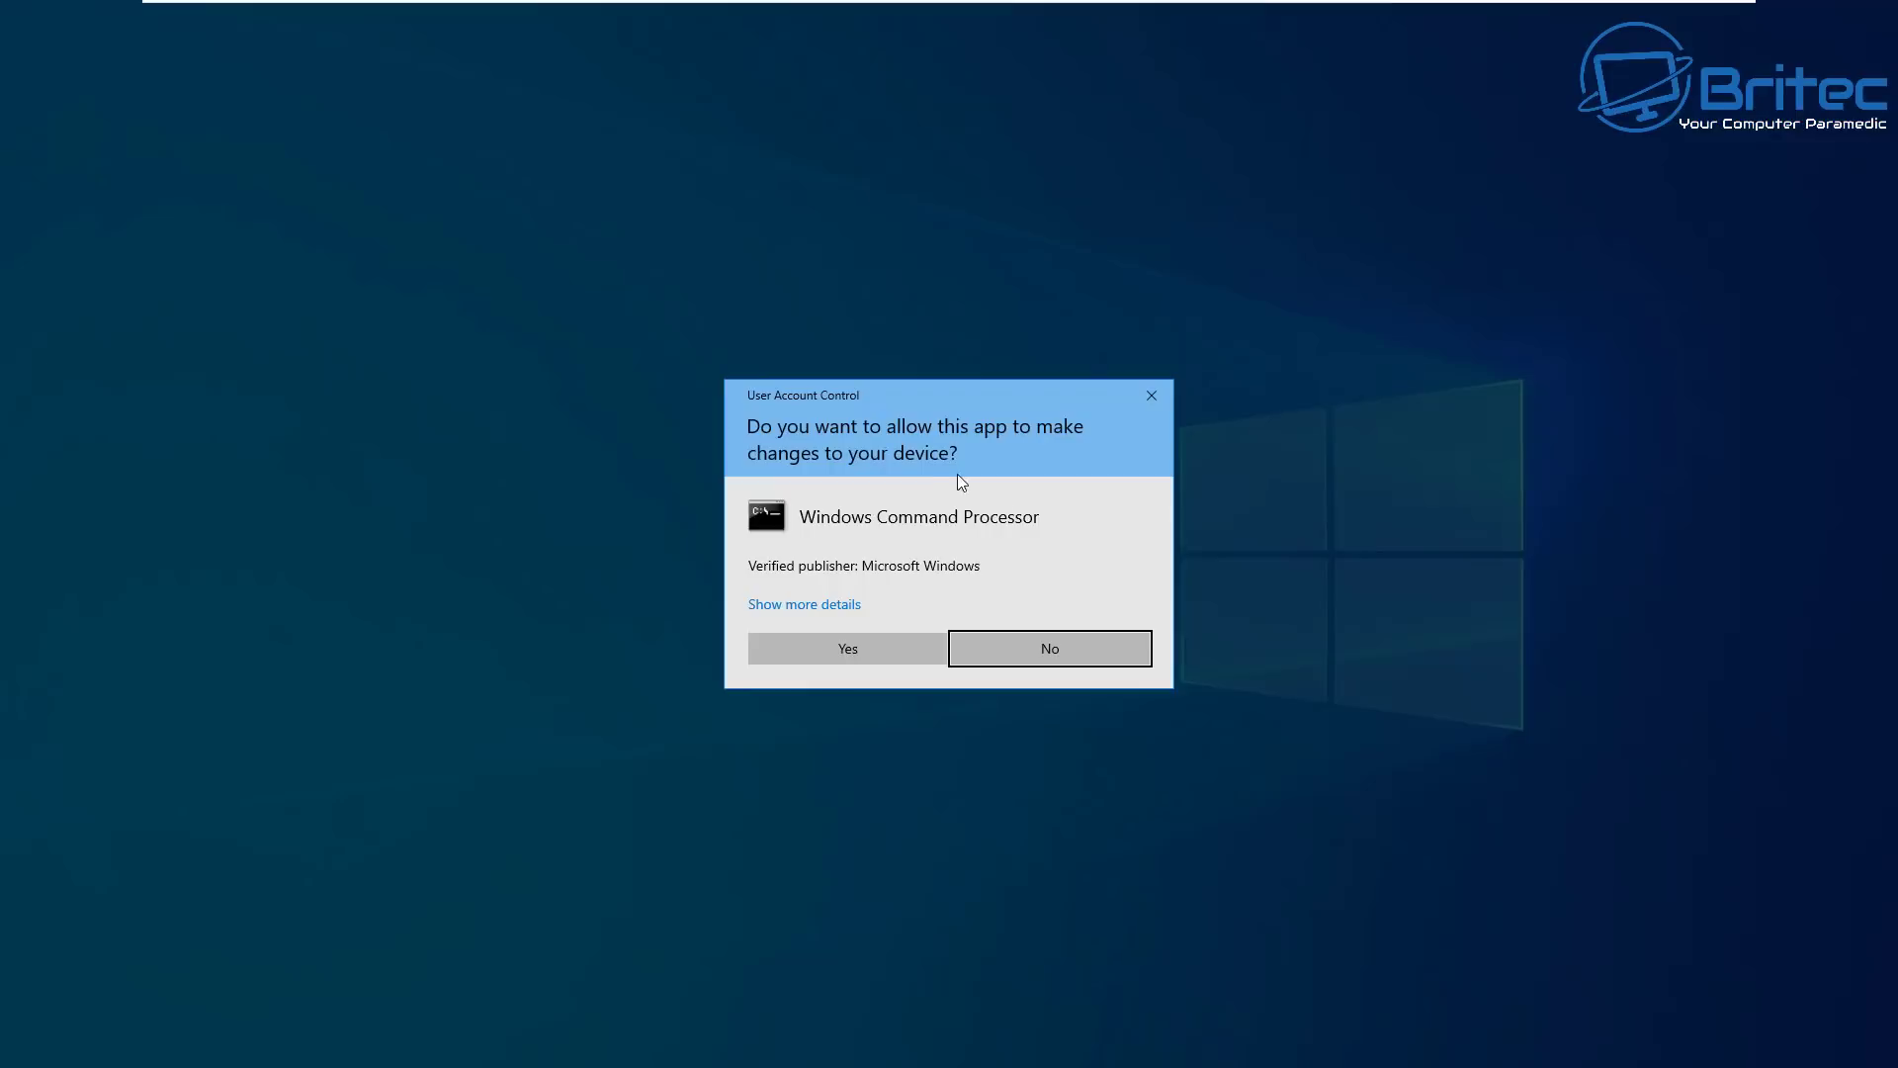
click(872, 645)
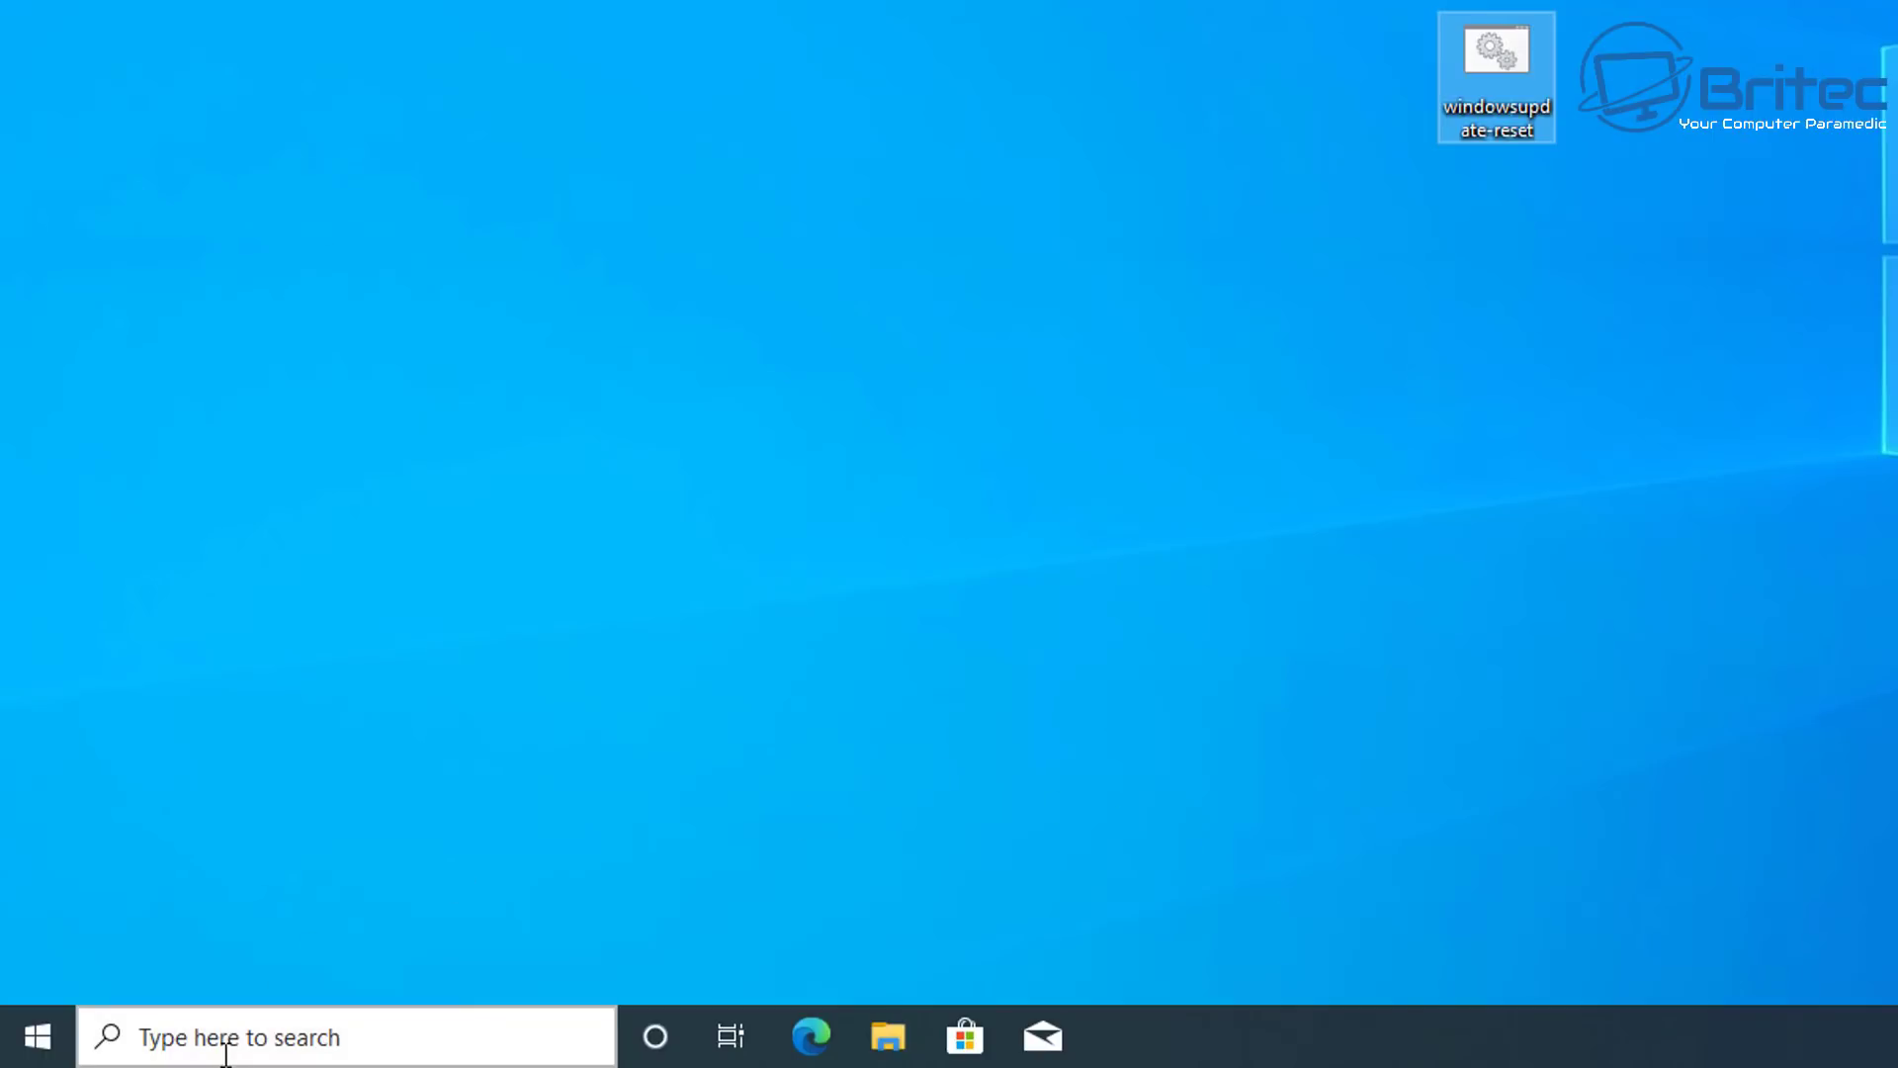
- Launch regedit from taskbar search and expand HKEY_LOCAL_MACHINE, then SOFTWARE
click(203, 1035)
text(rege)
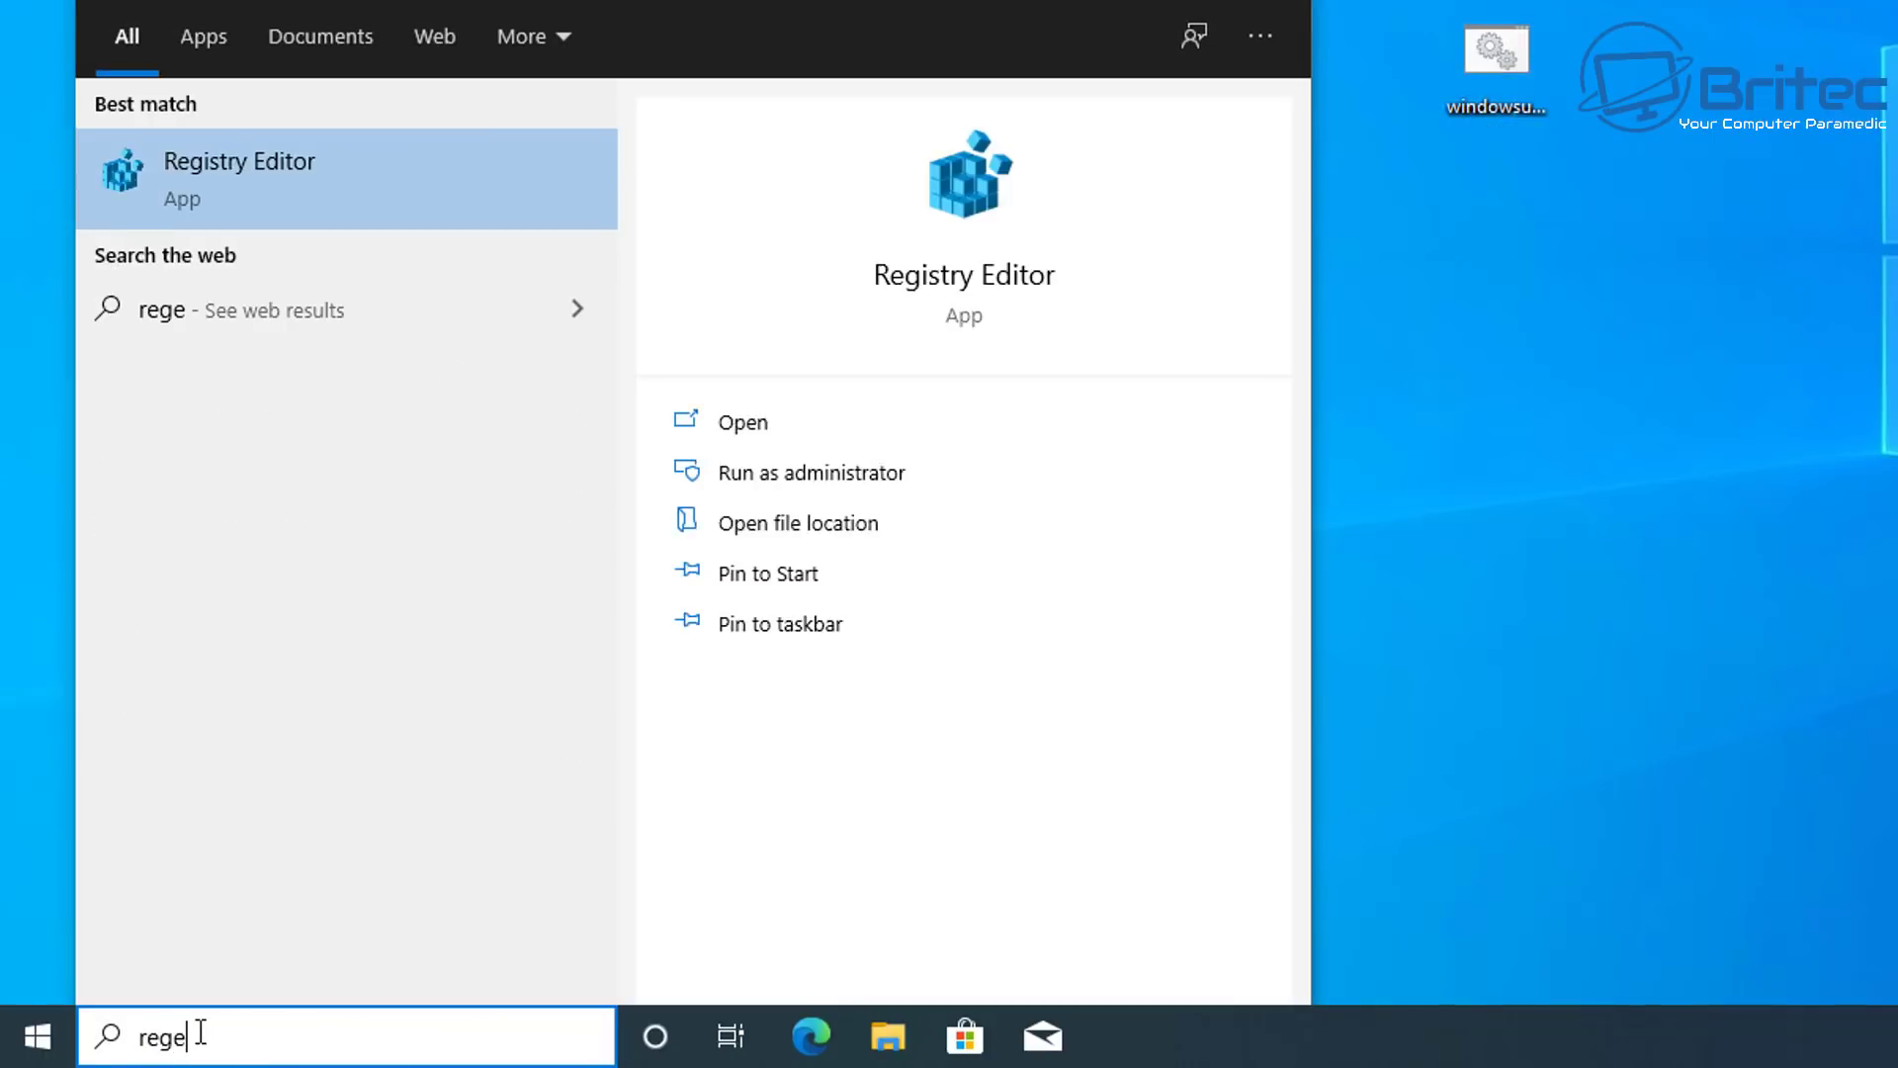
text(dit)
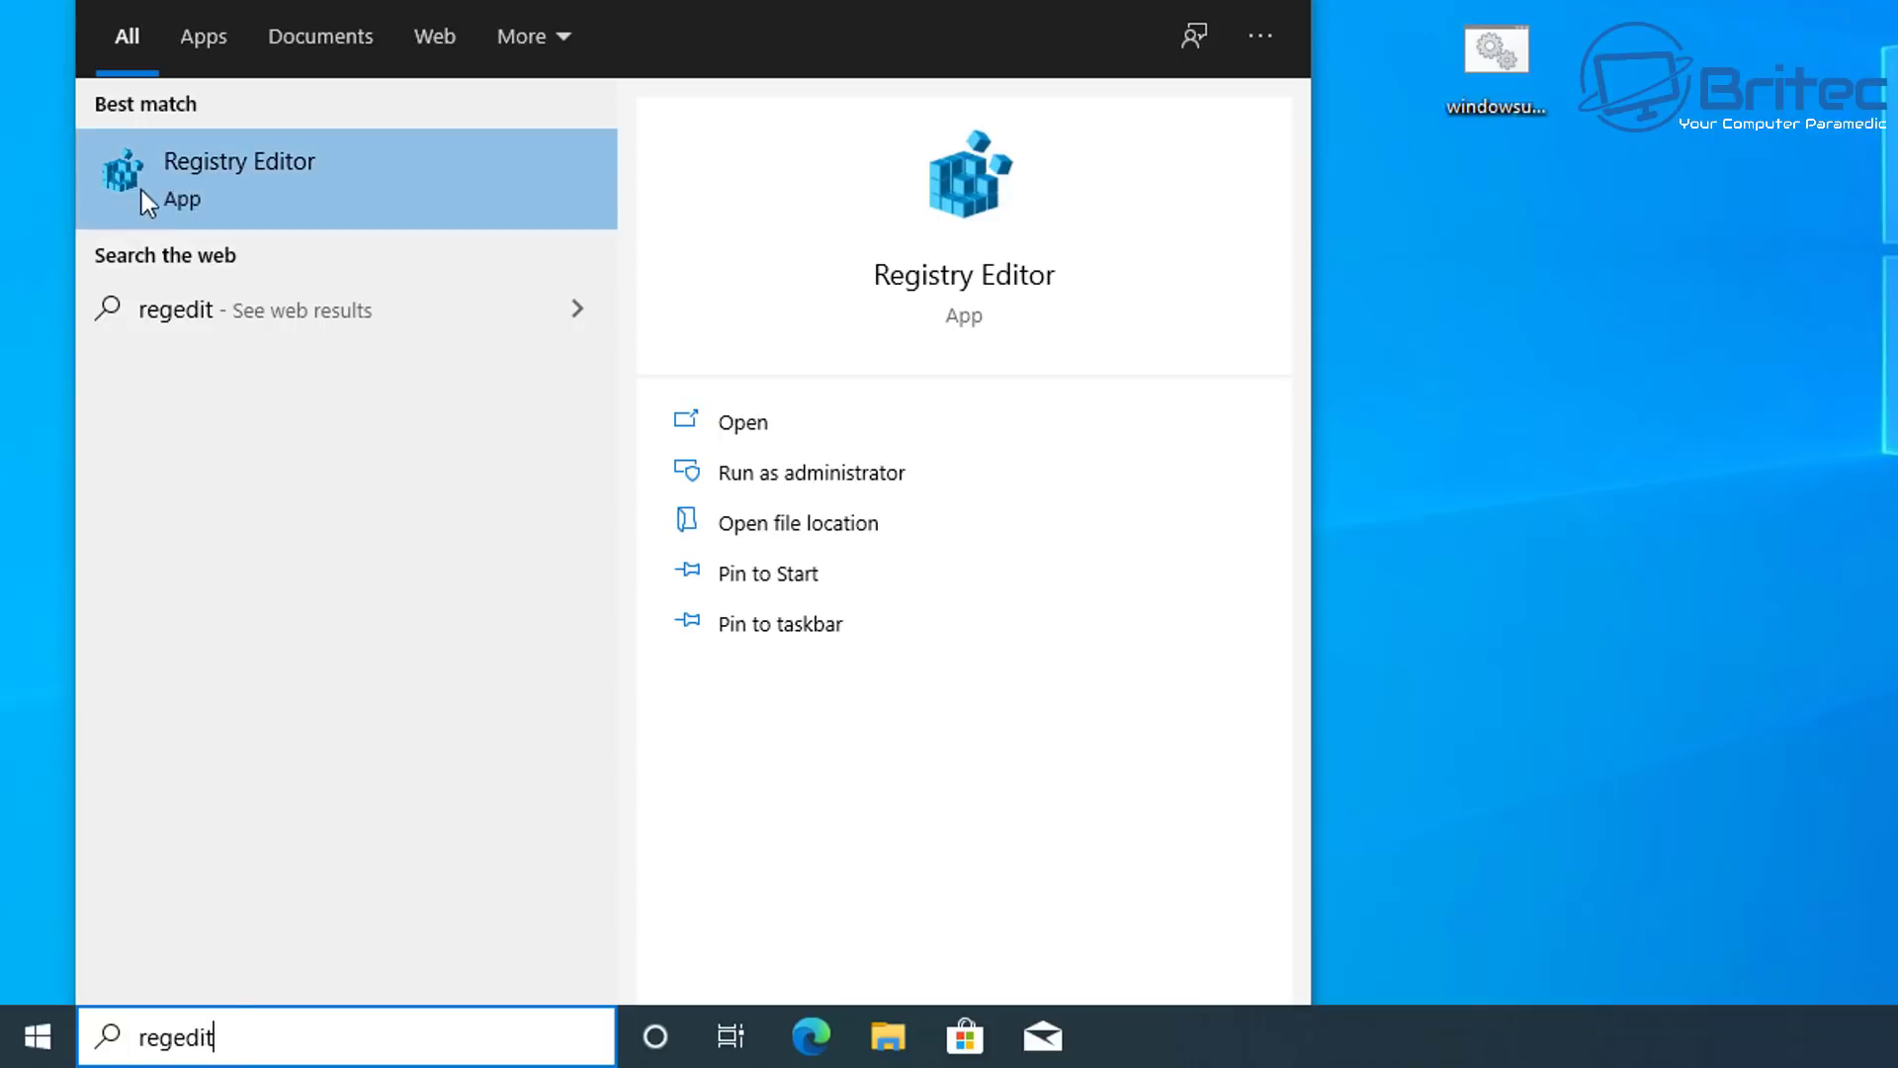
click(257, 182)
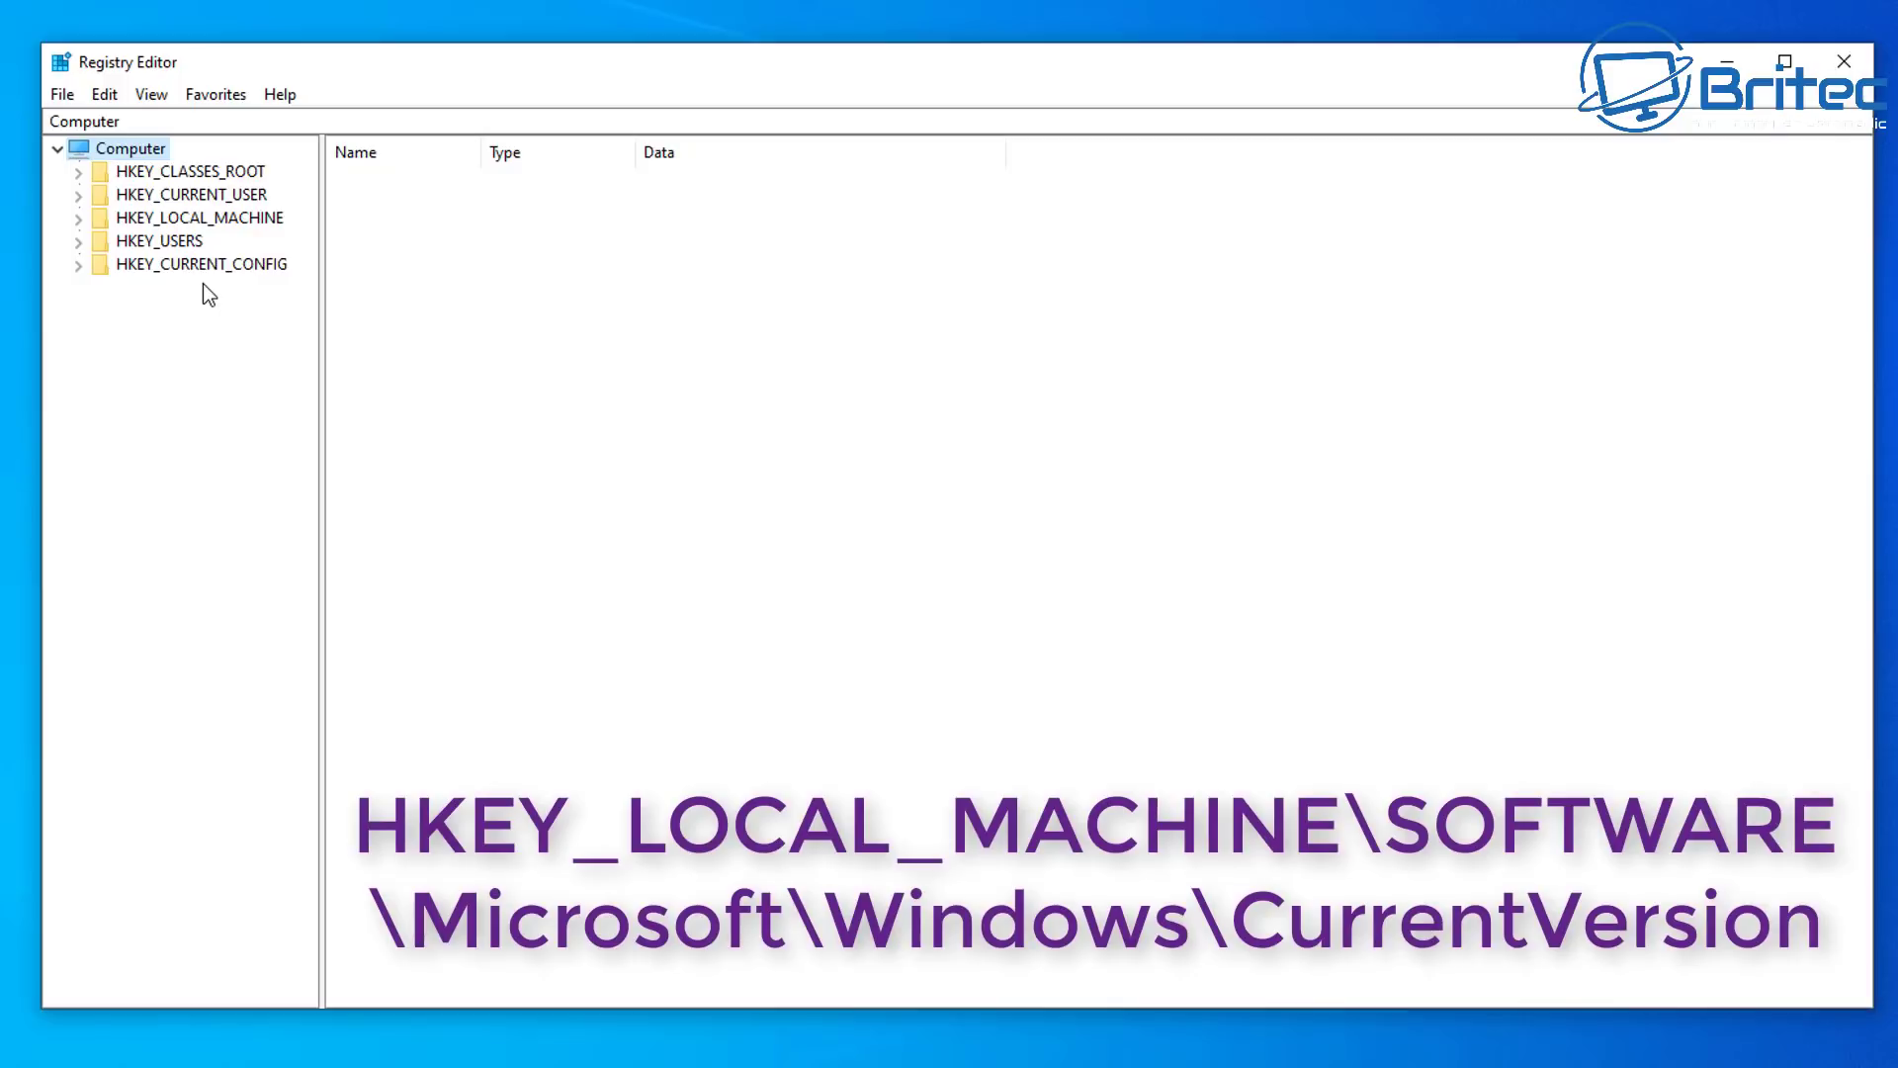
click(207, 216)
click(77, 218)
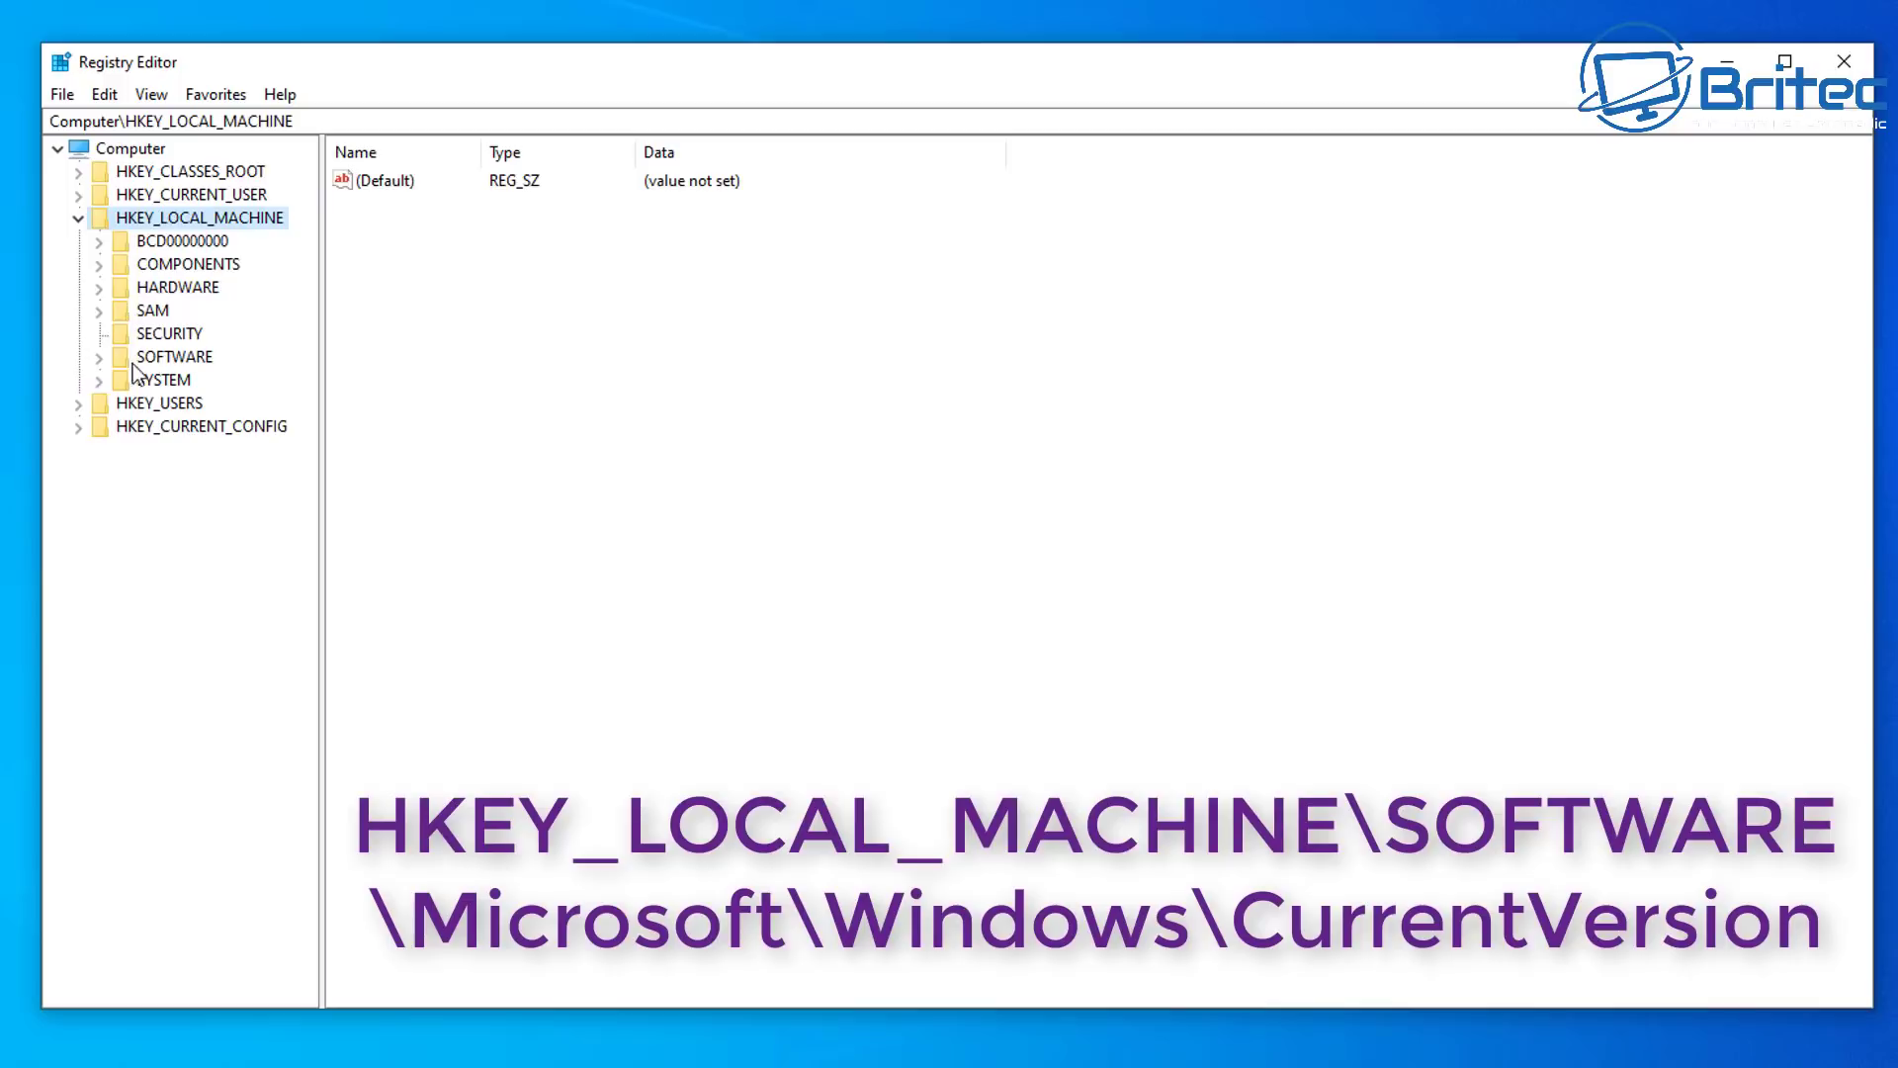
click(171, 360)
click(99, 359)
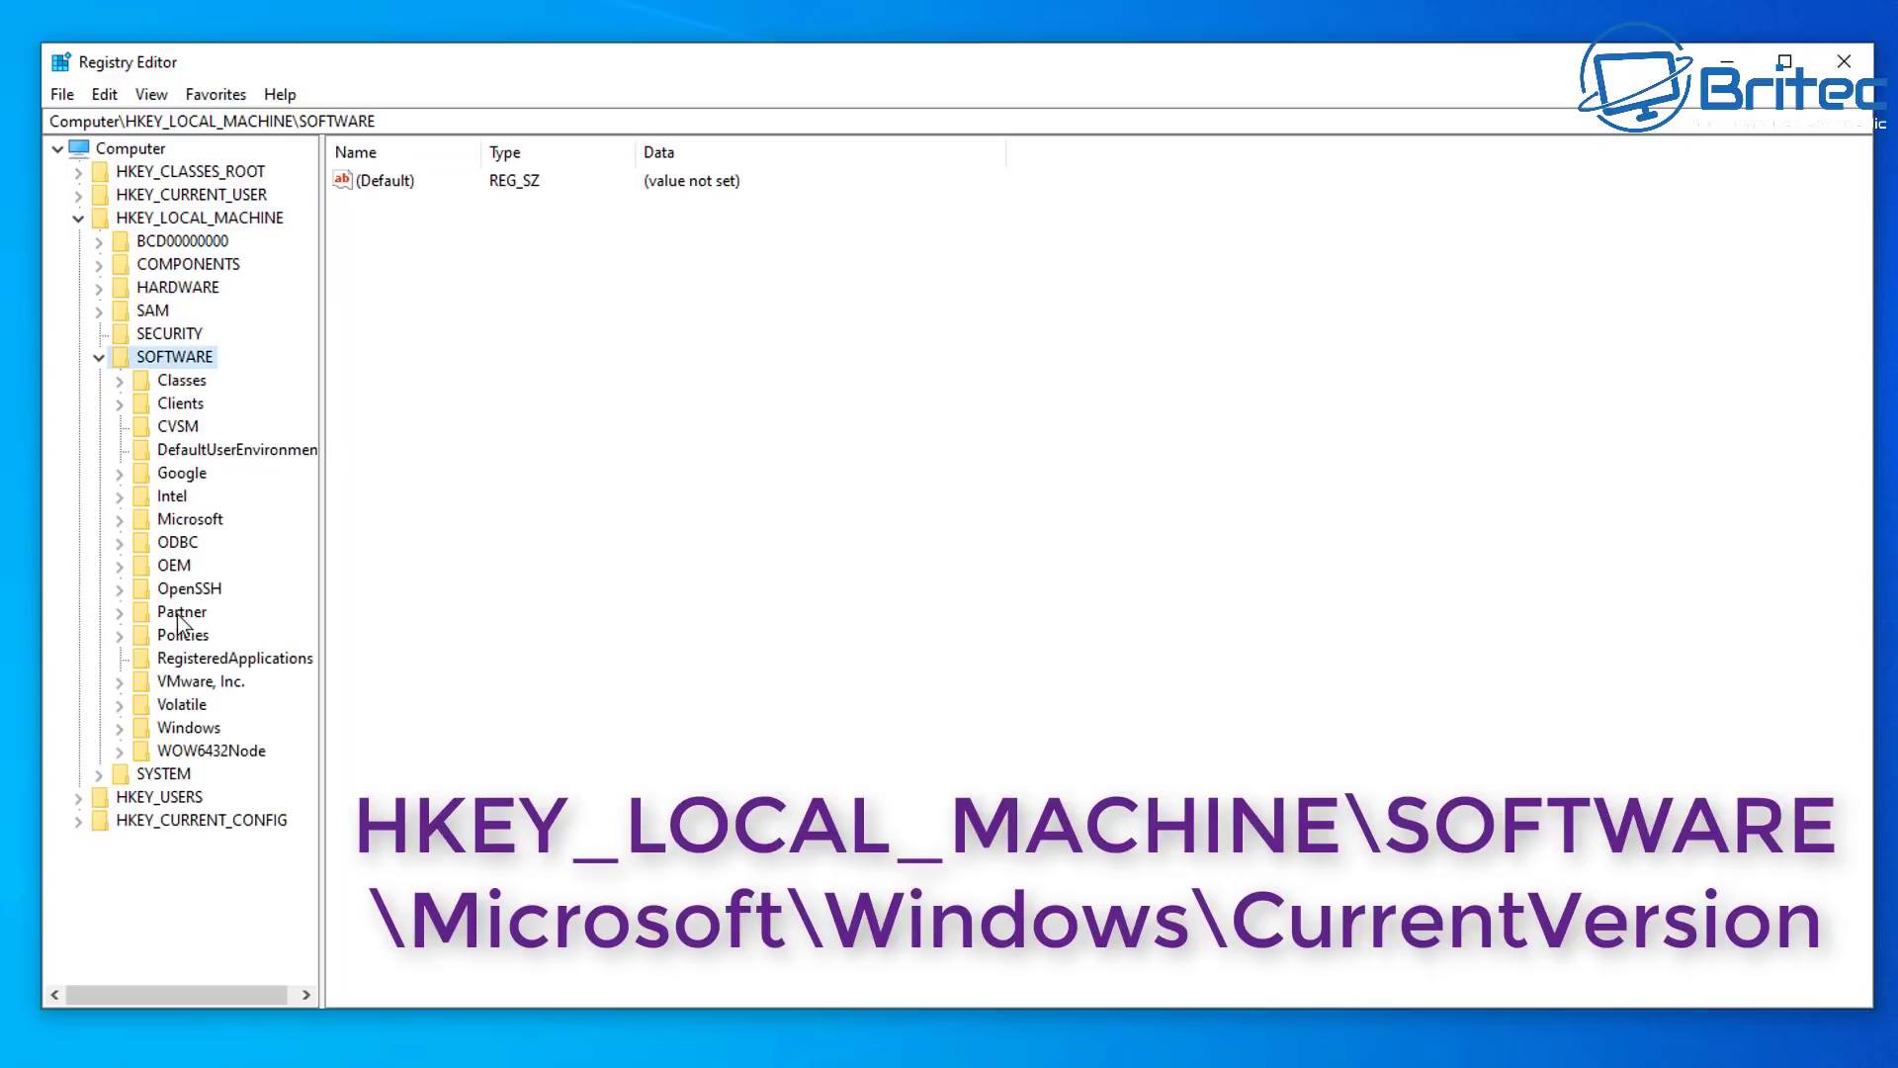
- Expand Microsoft and Windows under SOFTWARE and select CurrentVersion to list its values
click(188, 521)
click(119, 519)
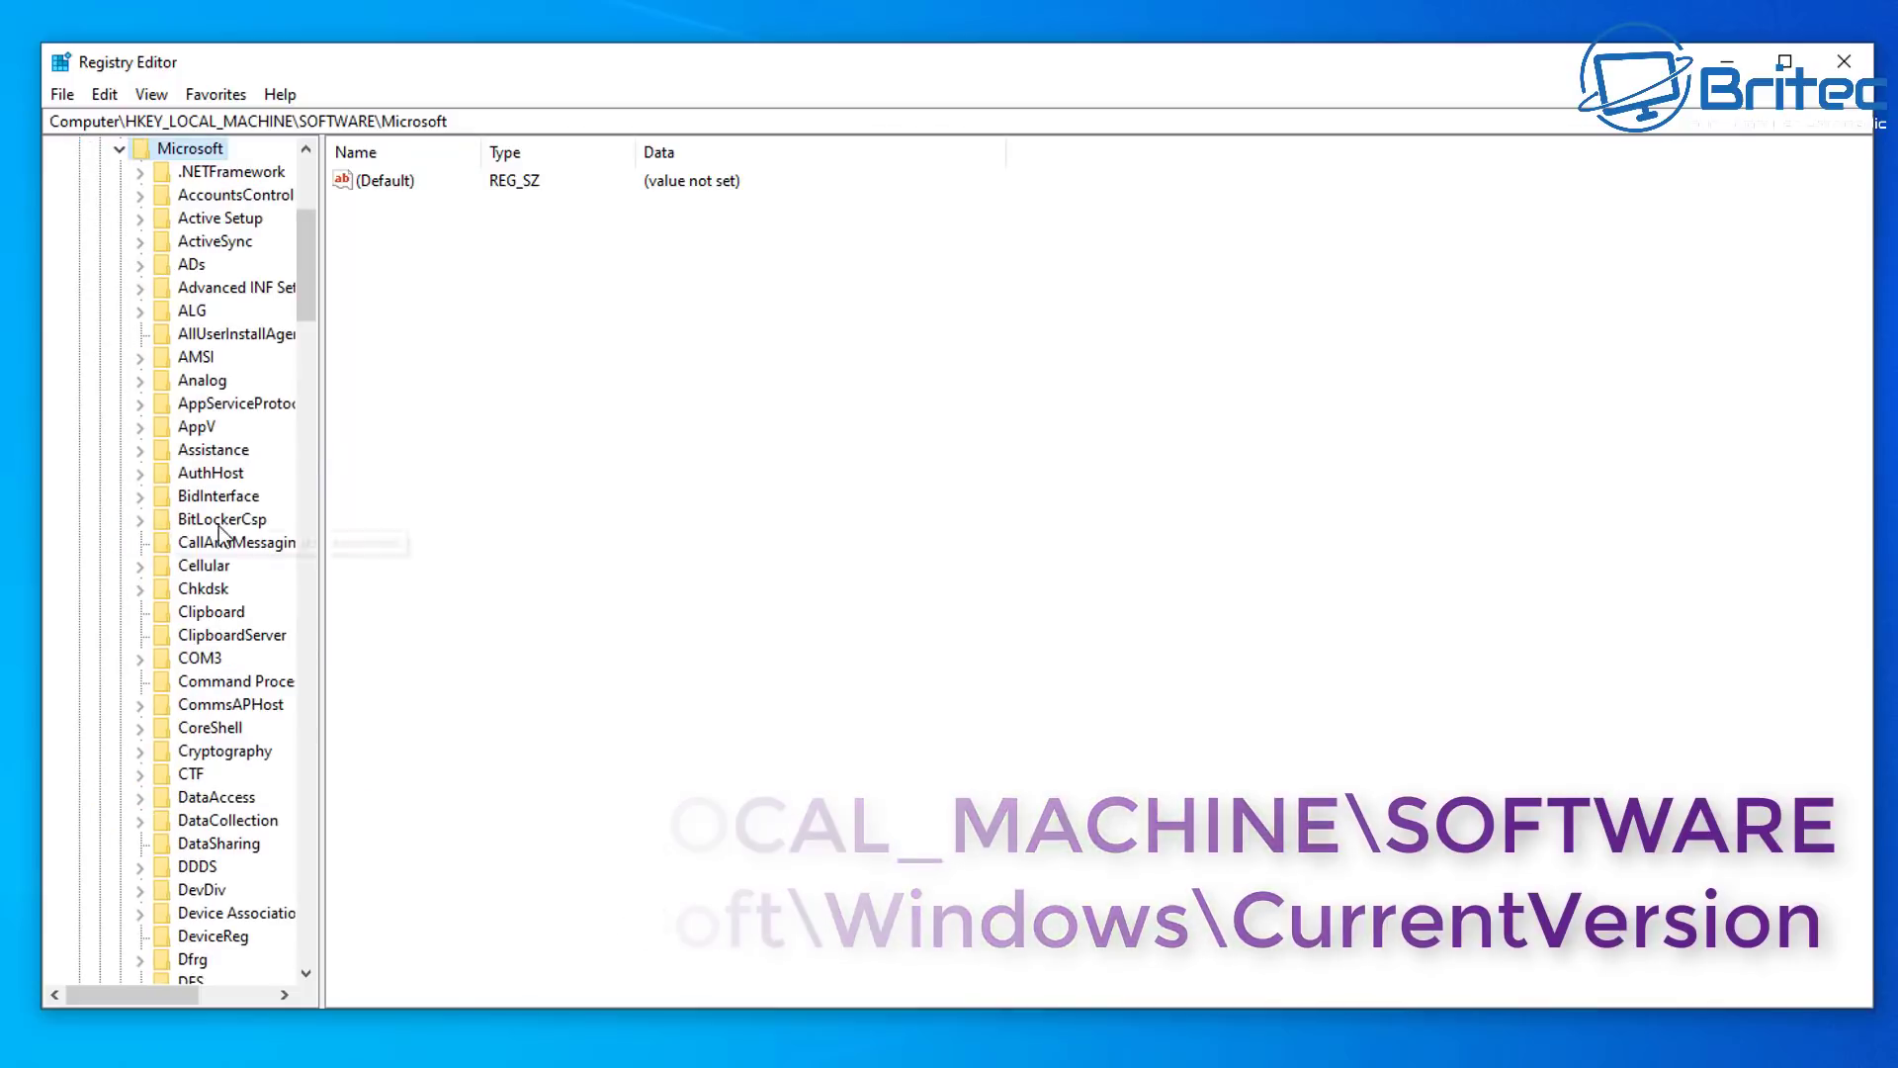
drag(319, 473, 406, 476)
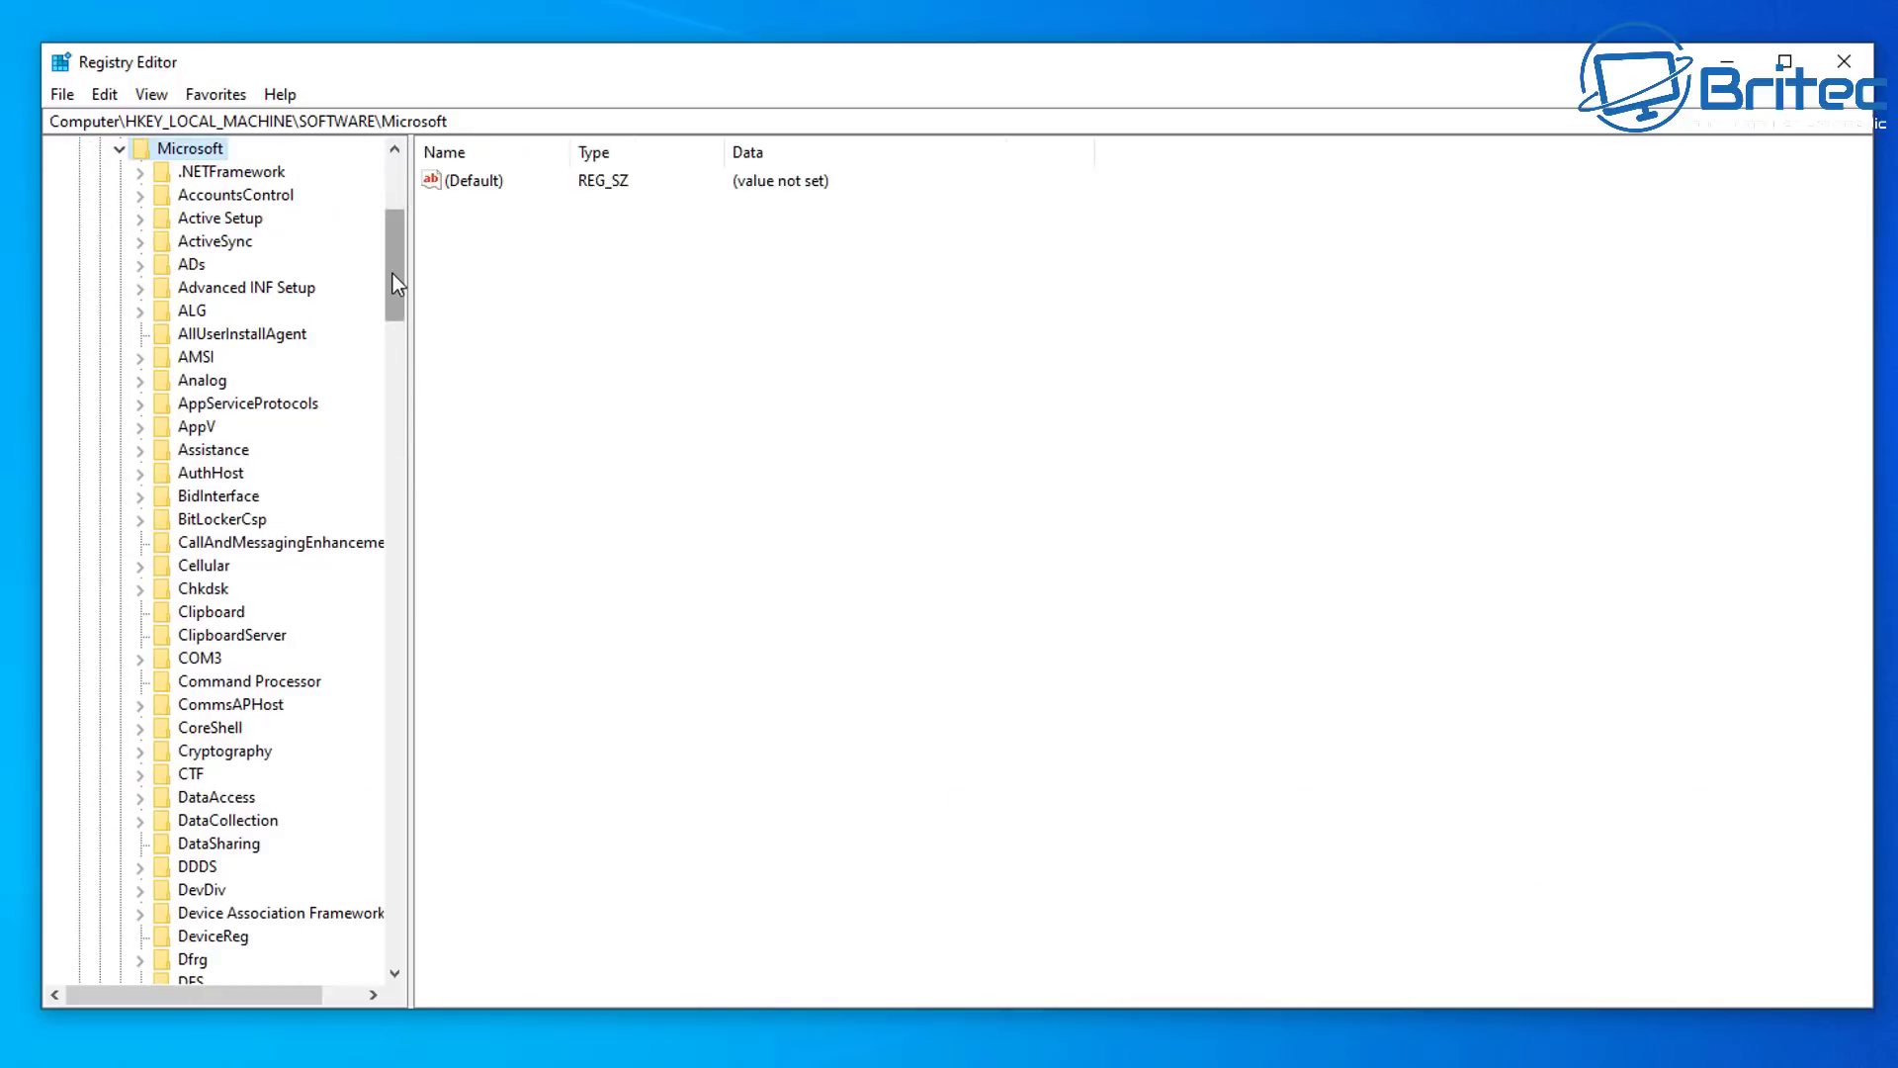
drag(394, 277, 335, 805)
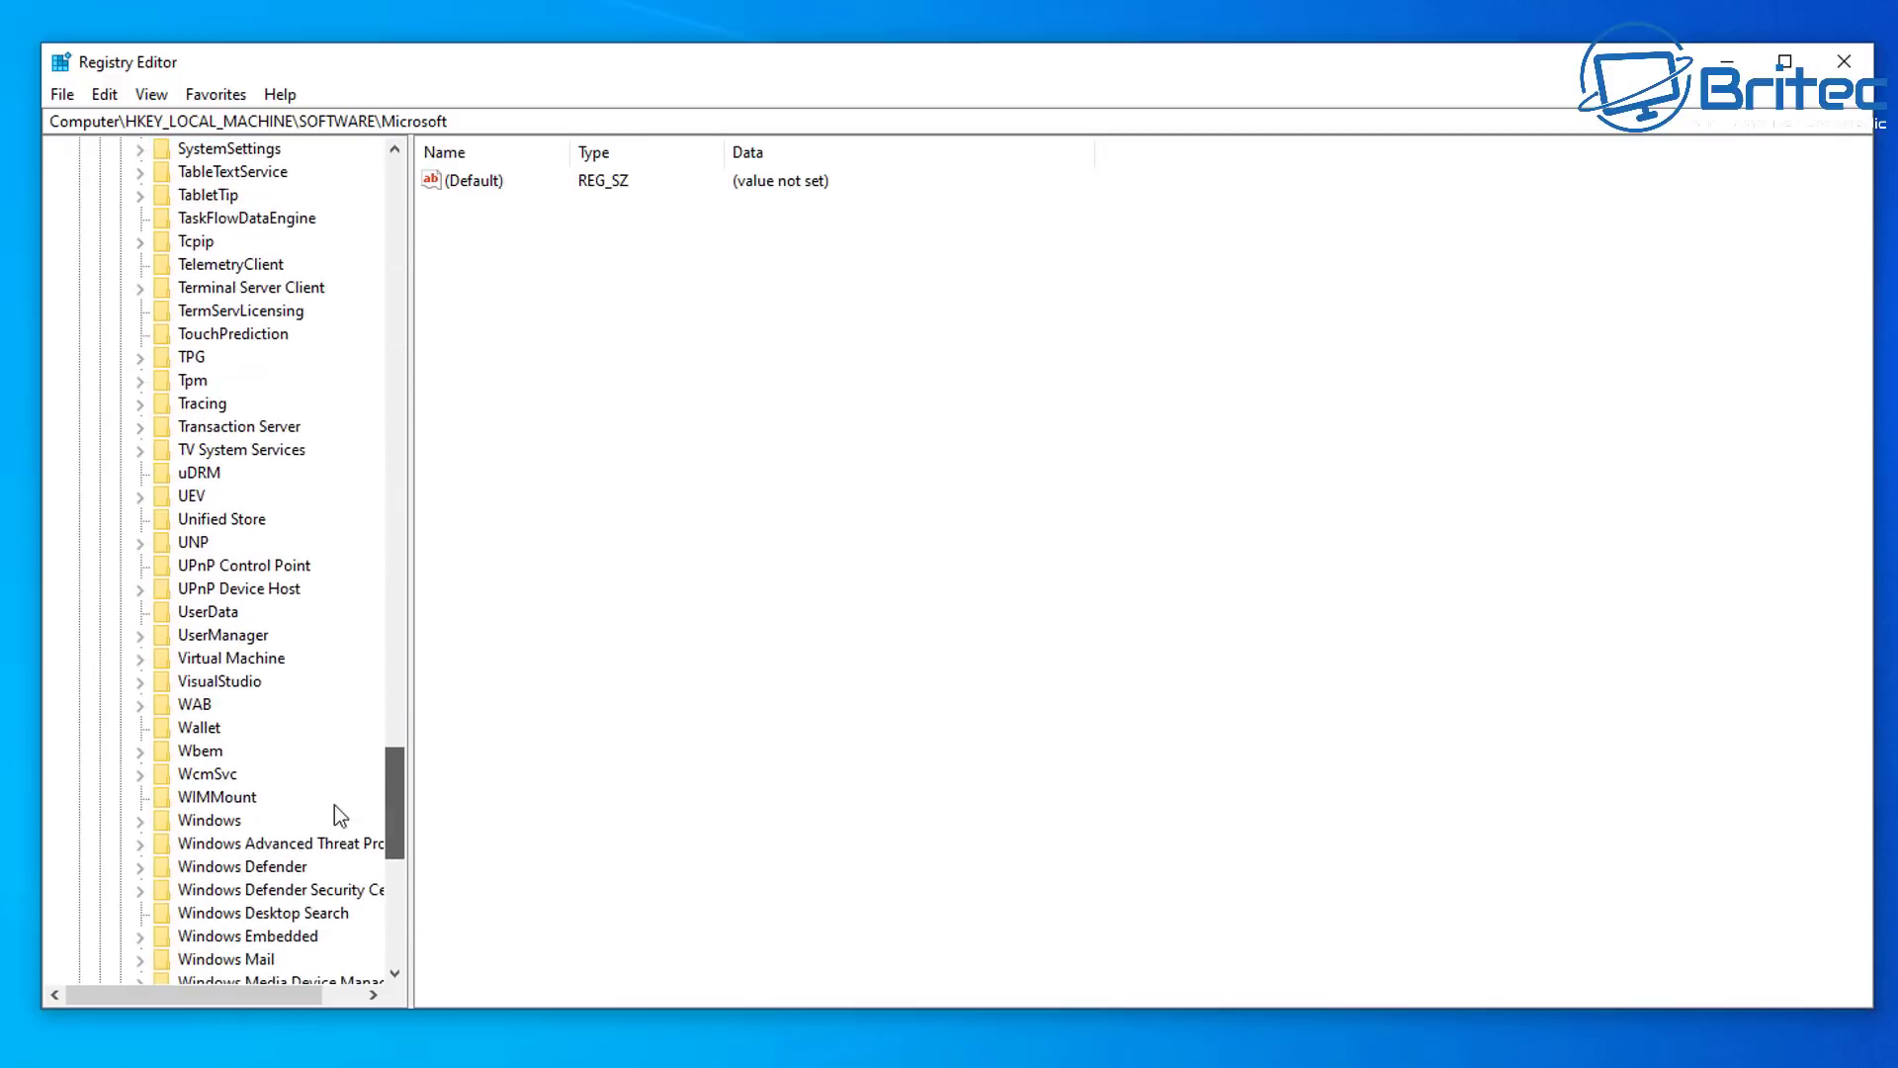
click(211, 824)
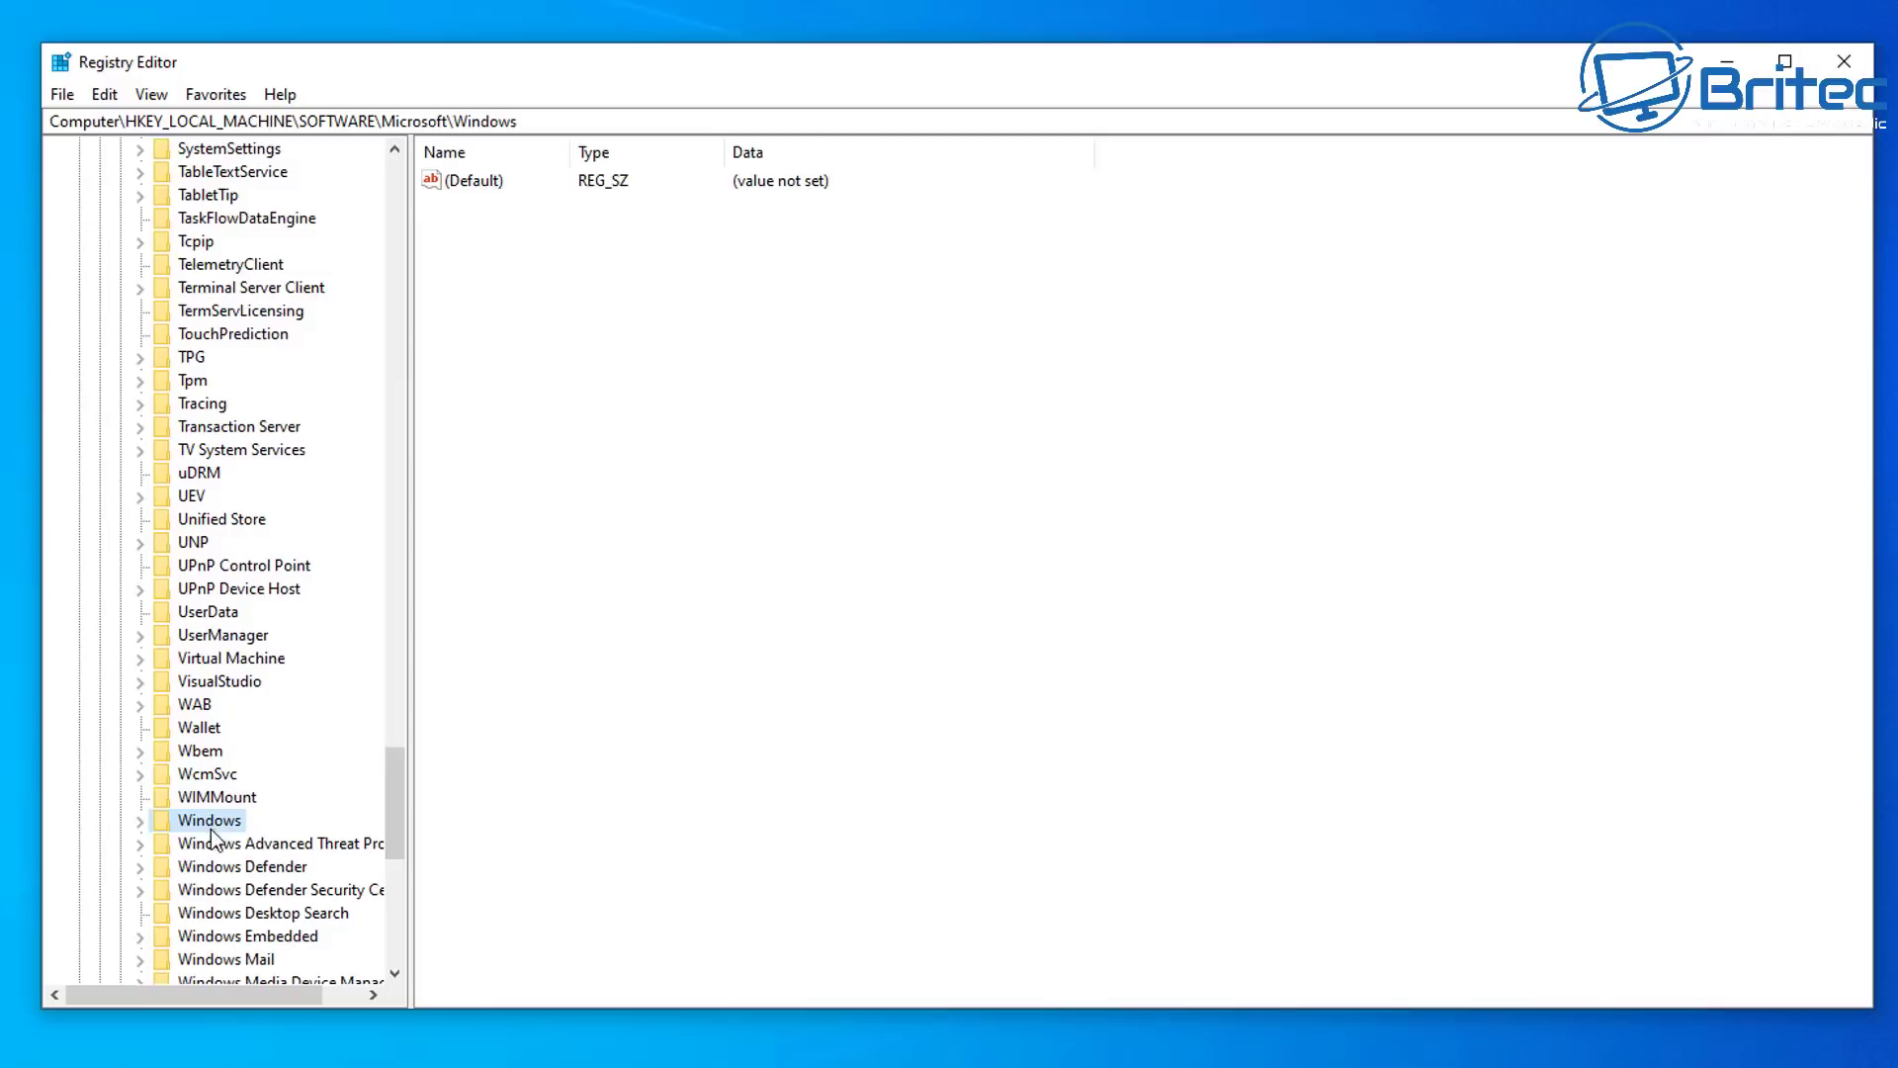
click(142, 821)
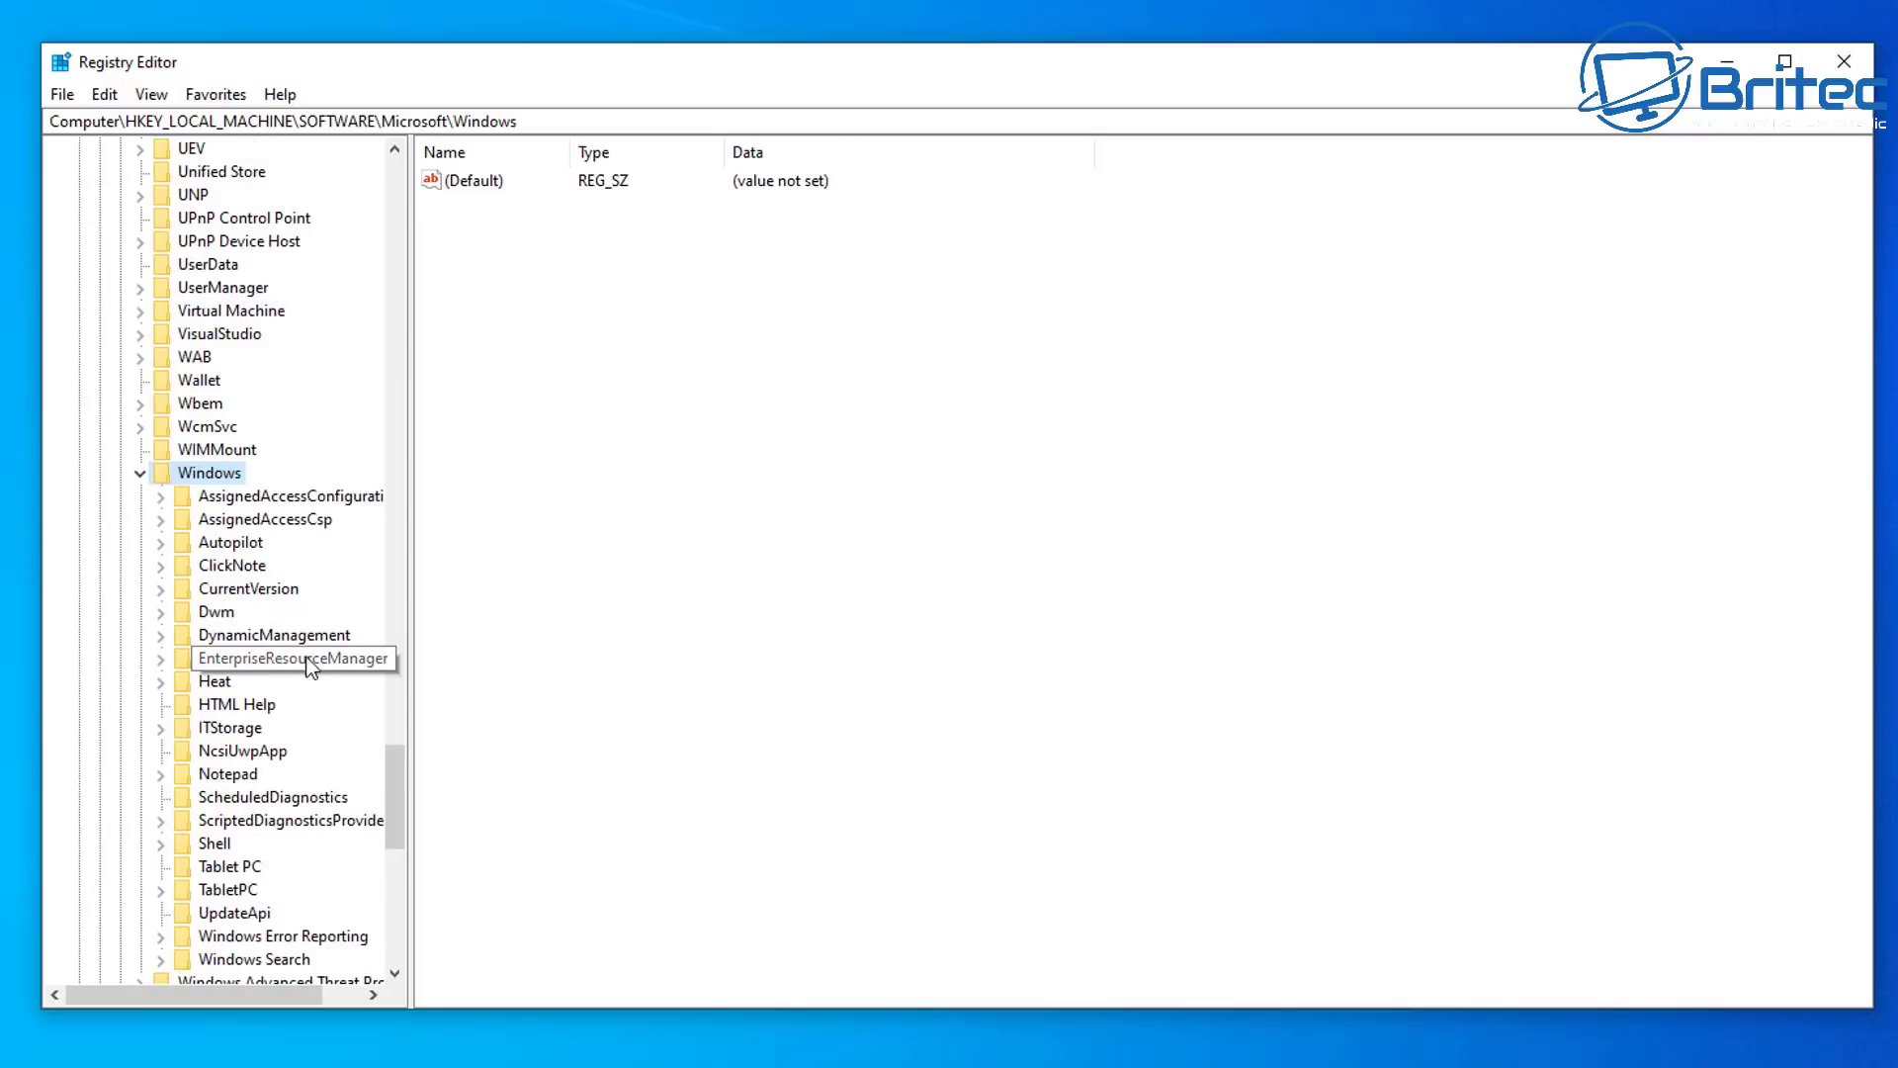
click(263, 587)
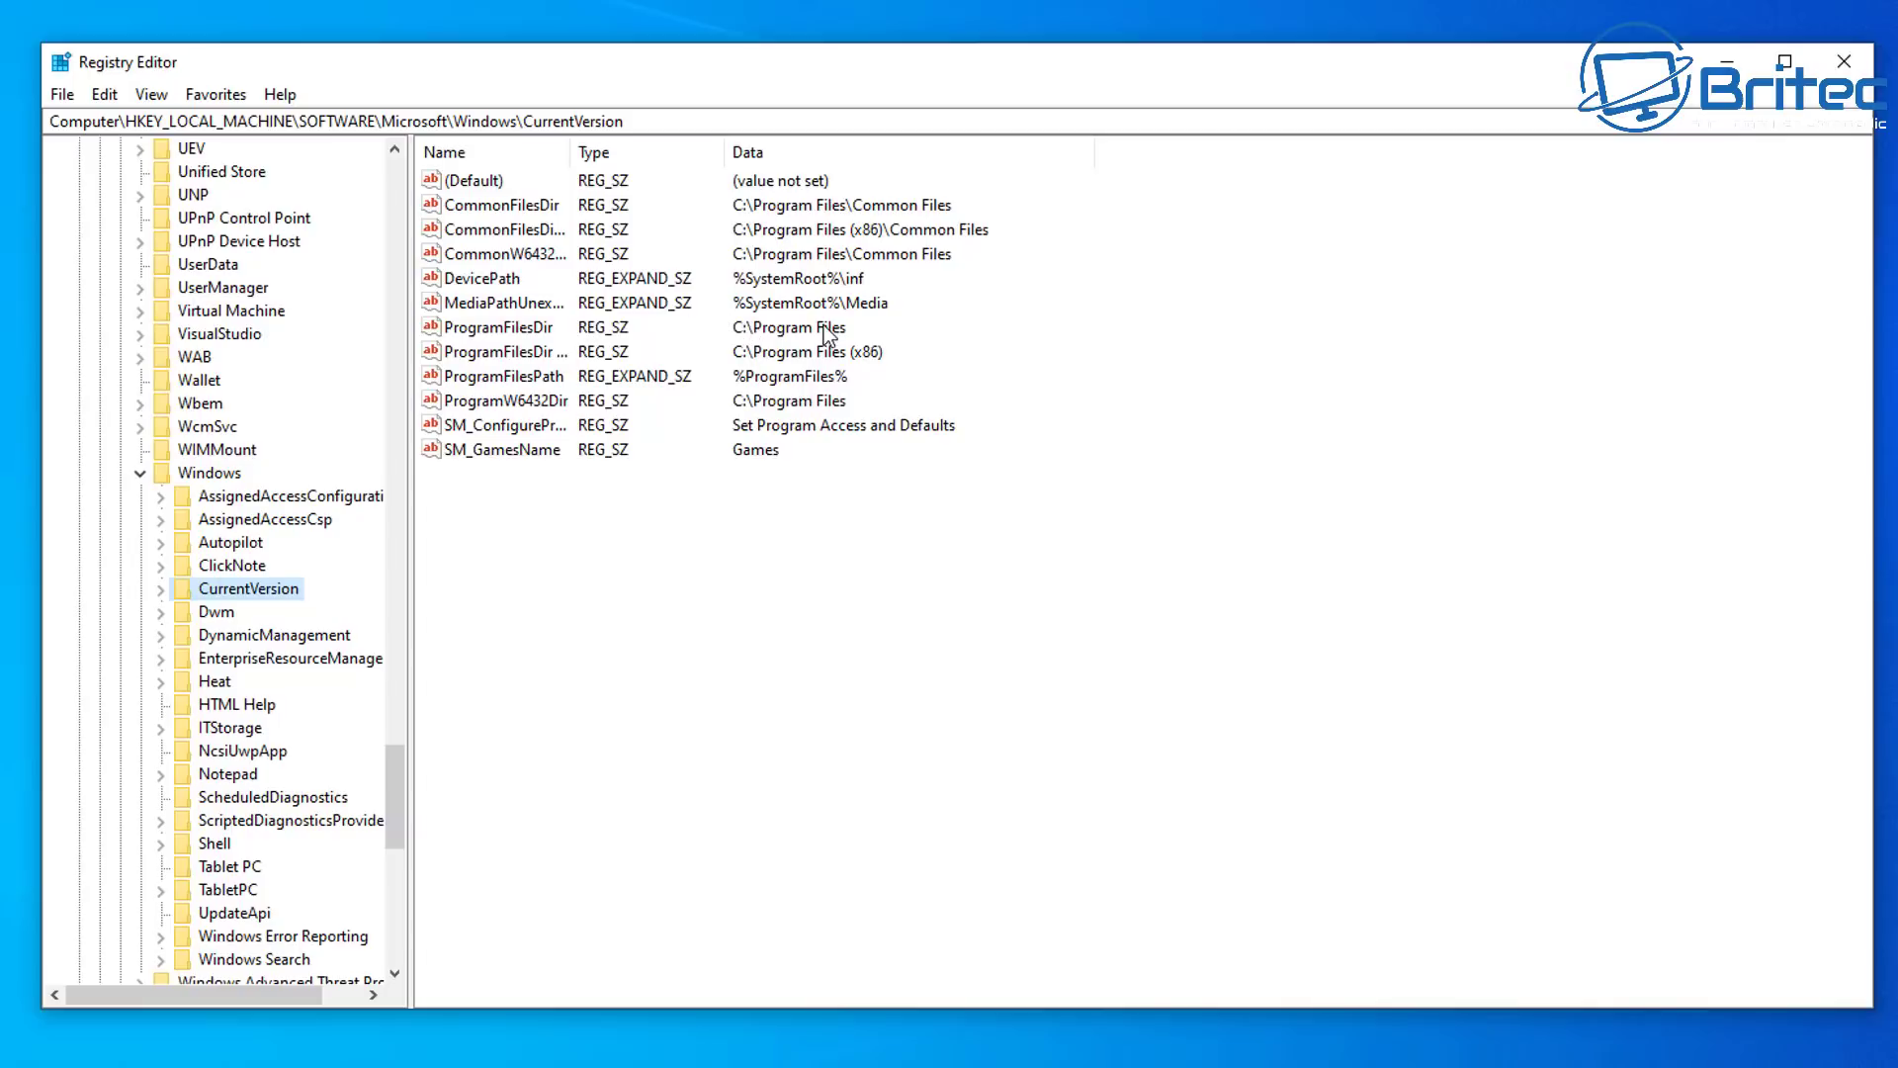
- Inspect ProgramFilesDir, confirm it reads C:\Program Files, and cancel without changes
double_click(484, 329)
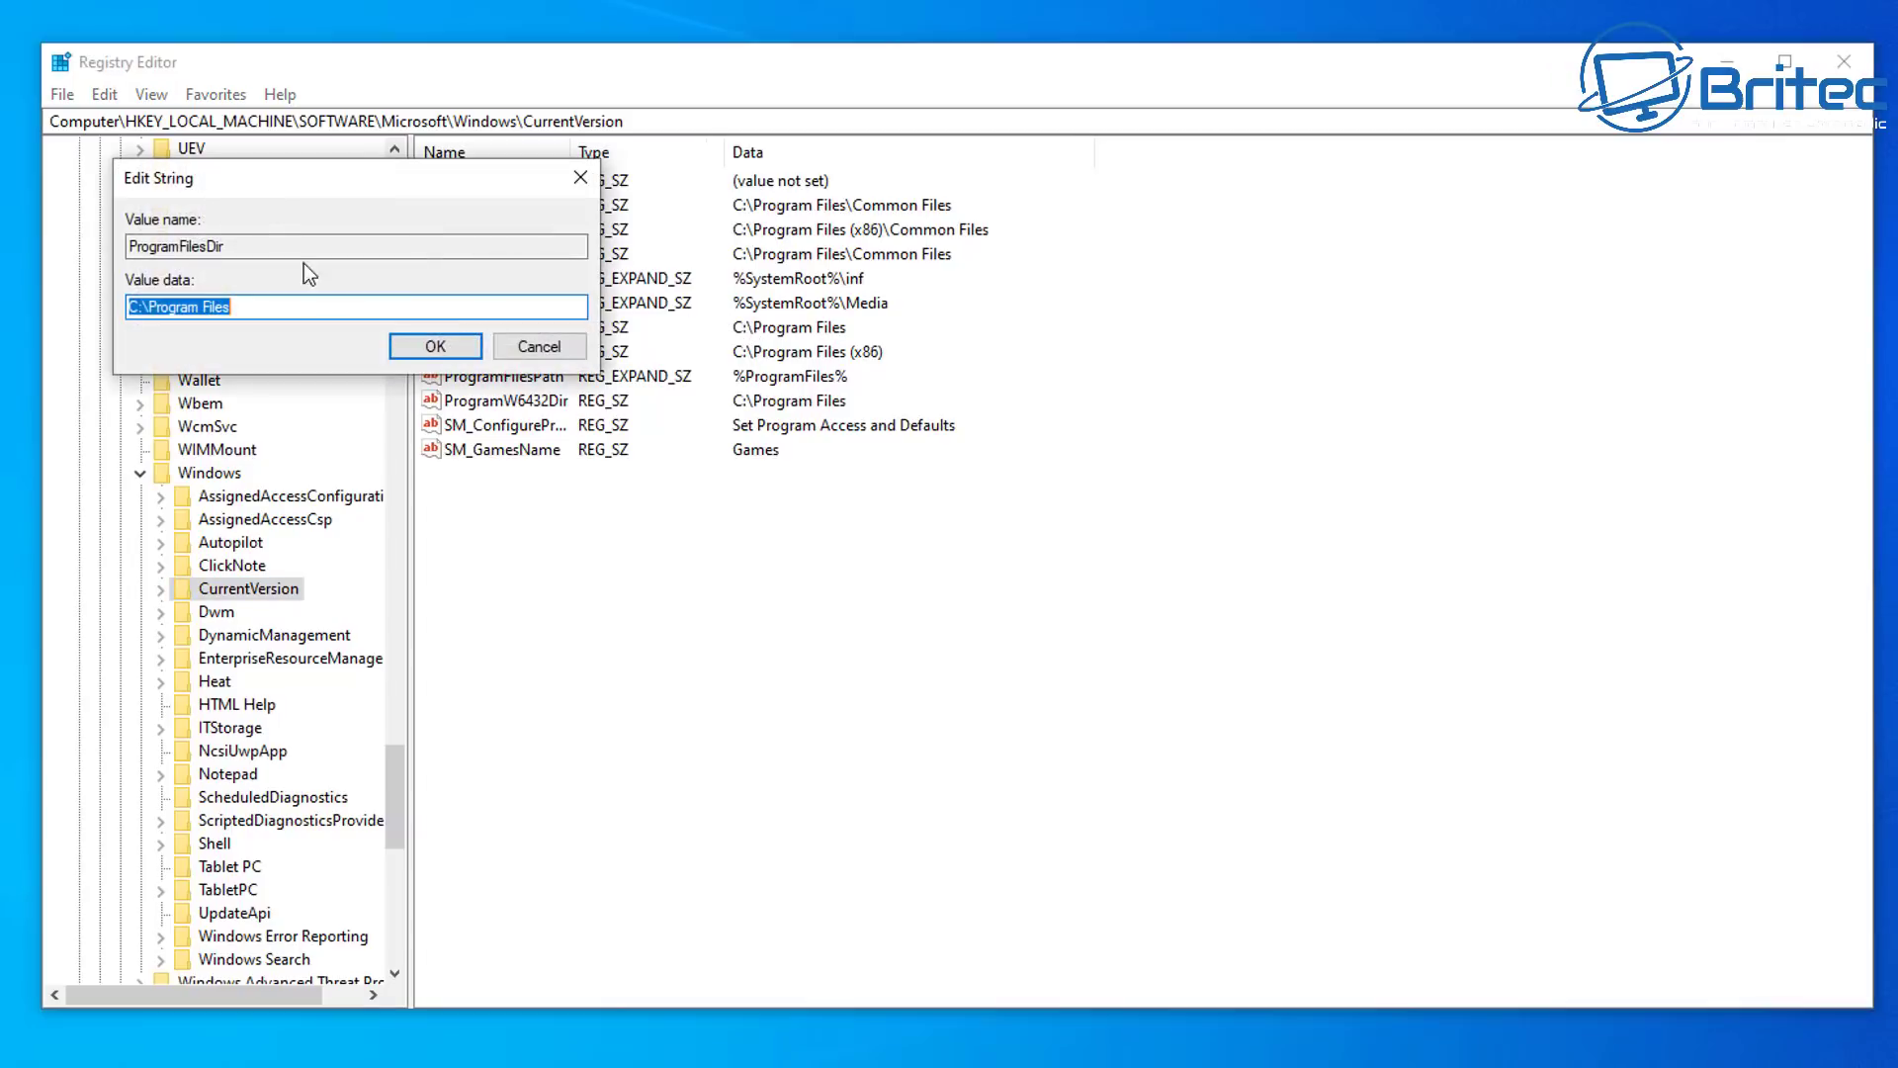
drag(291, 182, 597, 507)
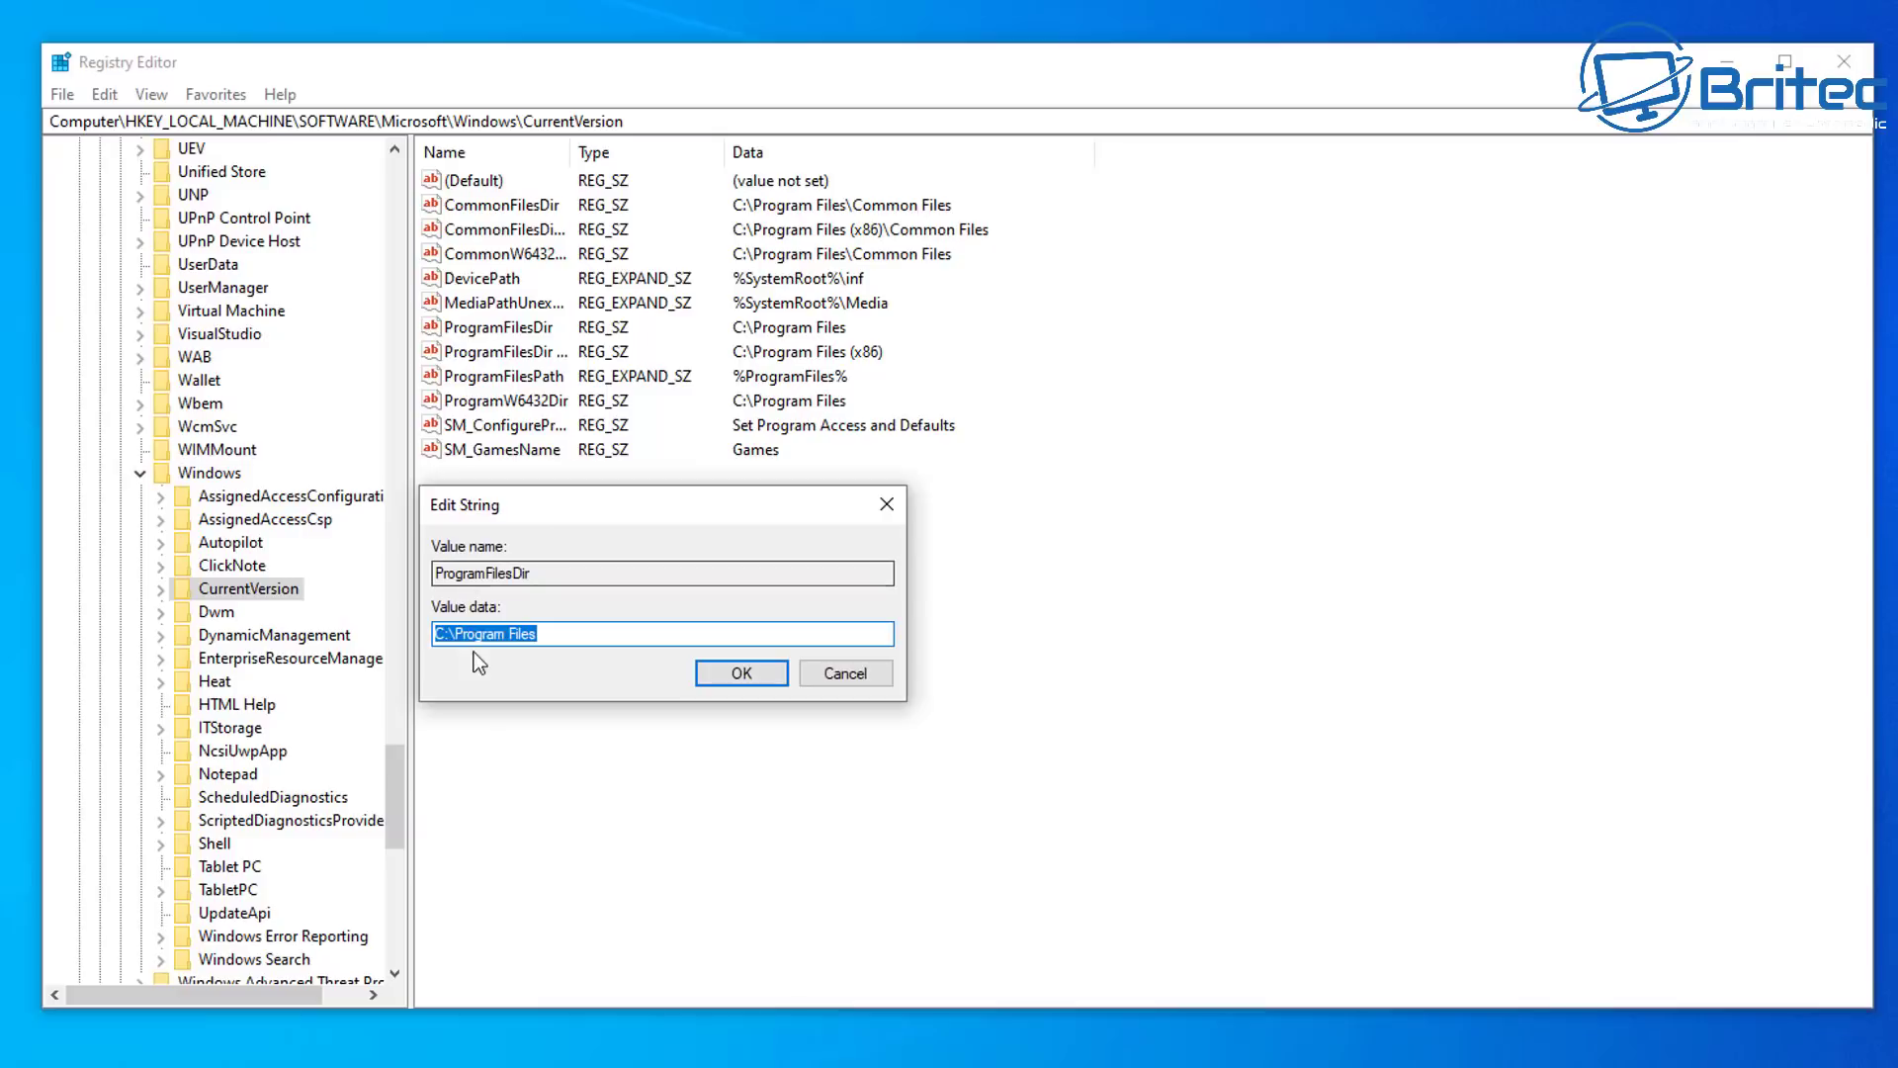
click(460, 634)
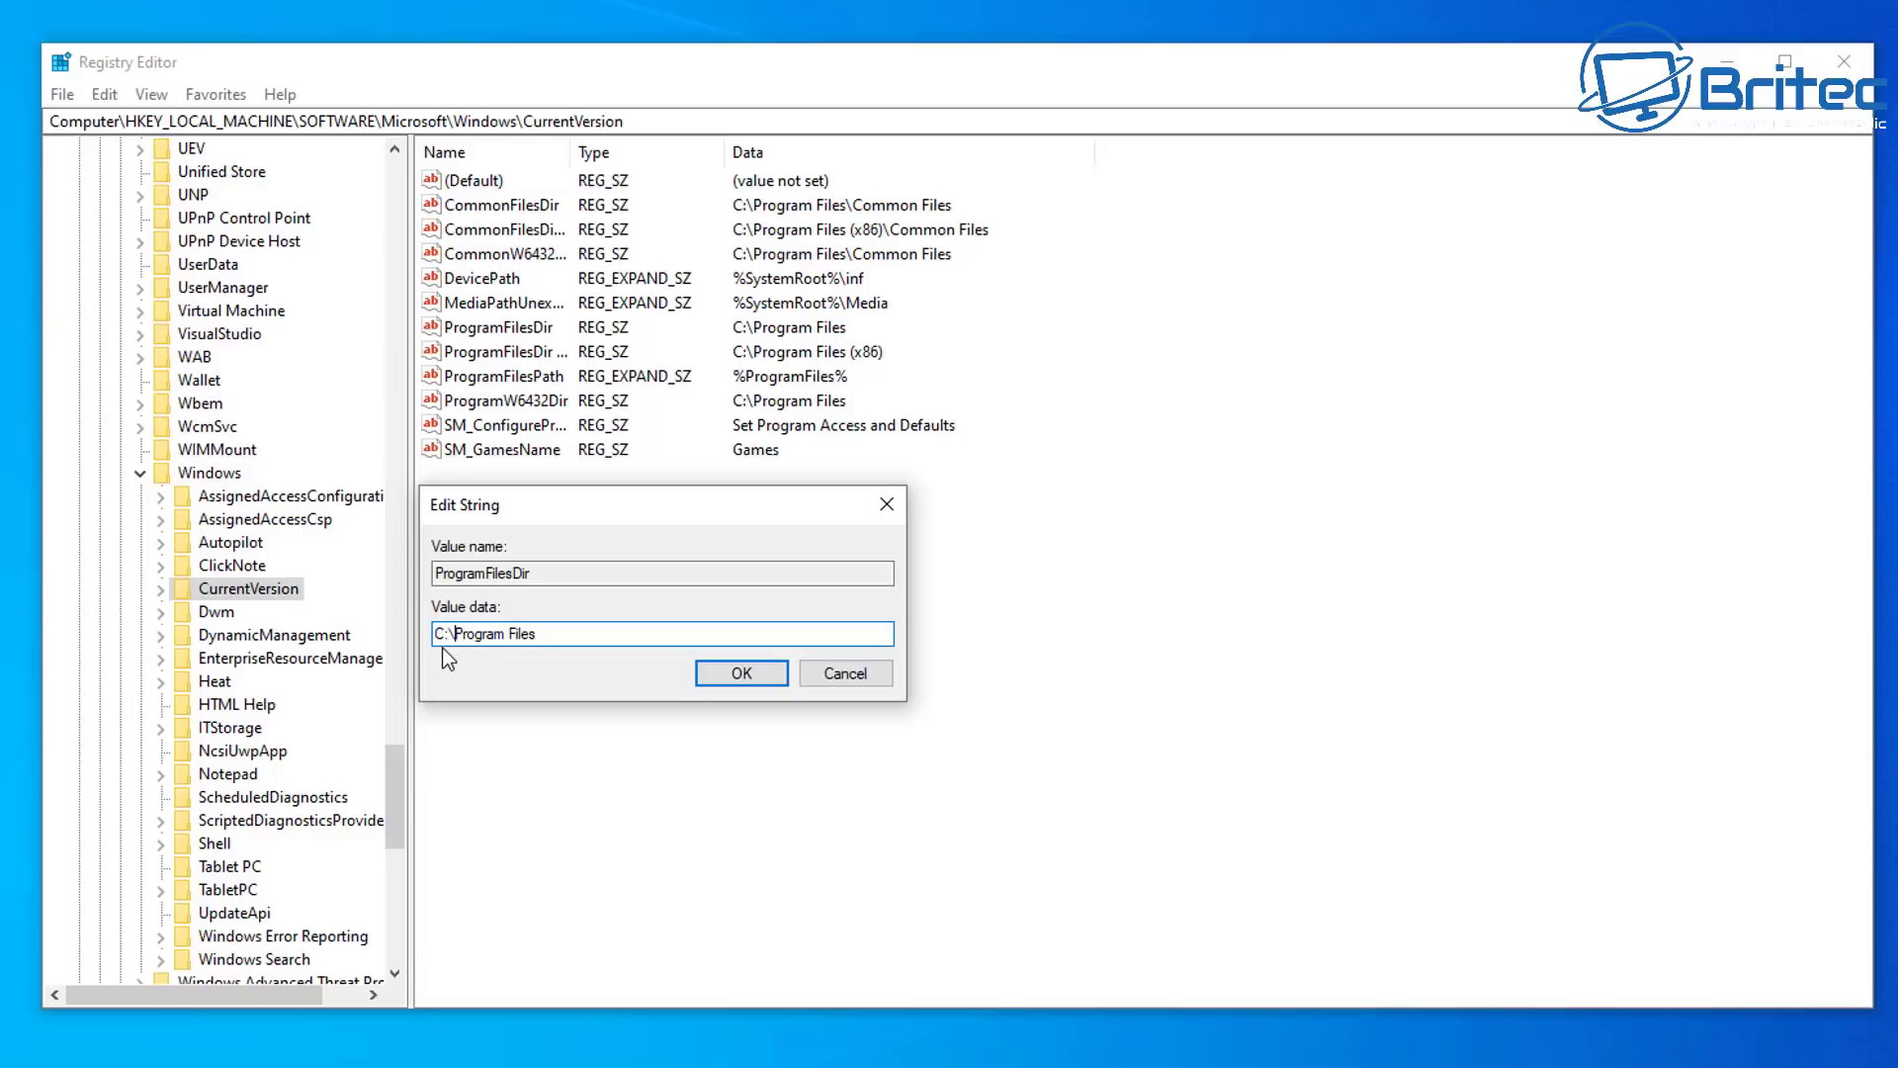
click(863, 672)
- Verify ProgramFilesDir (x86) is C:\Program Files (x86), cancel, and collapse the Windows key
double_click(525, 352)
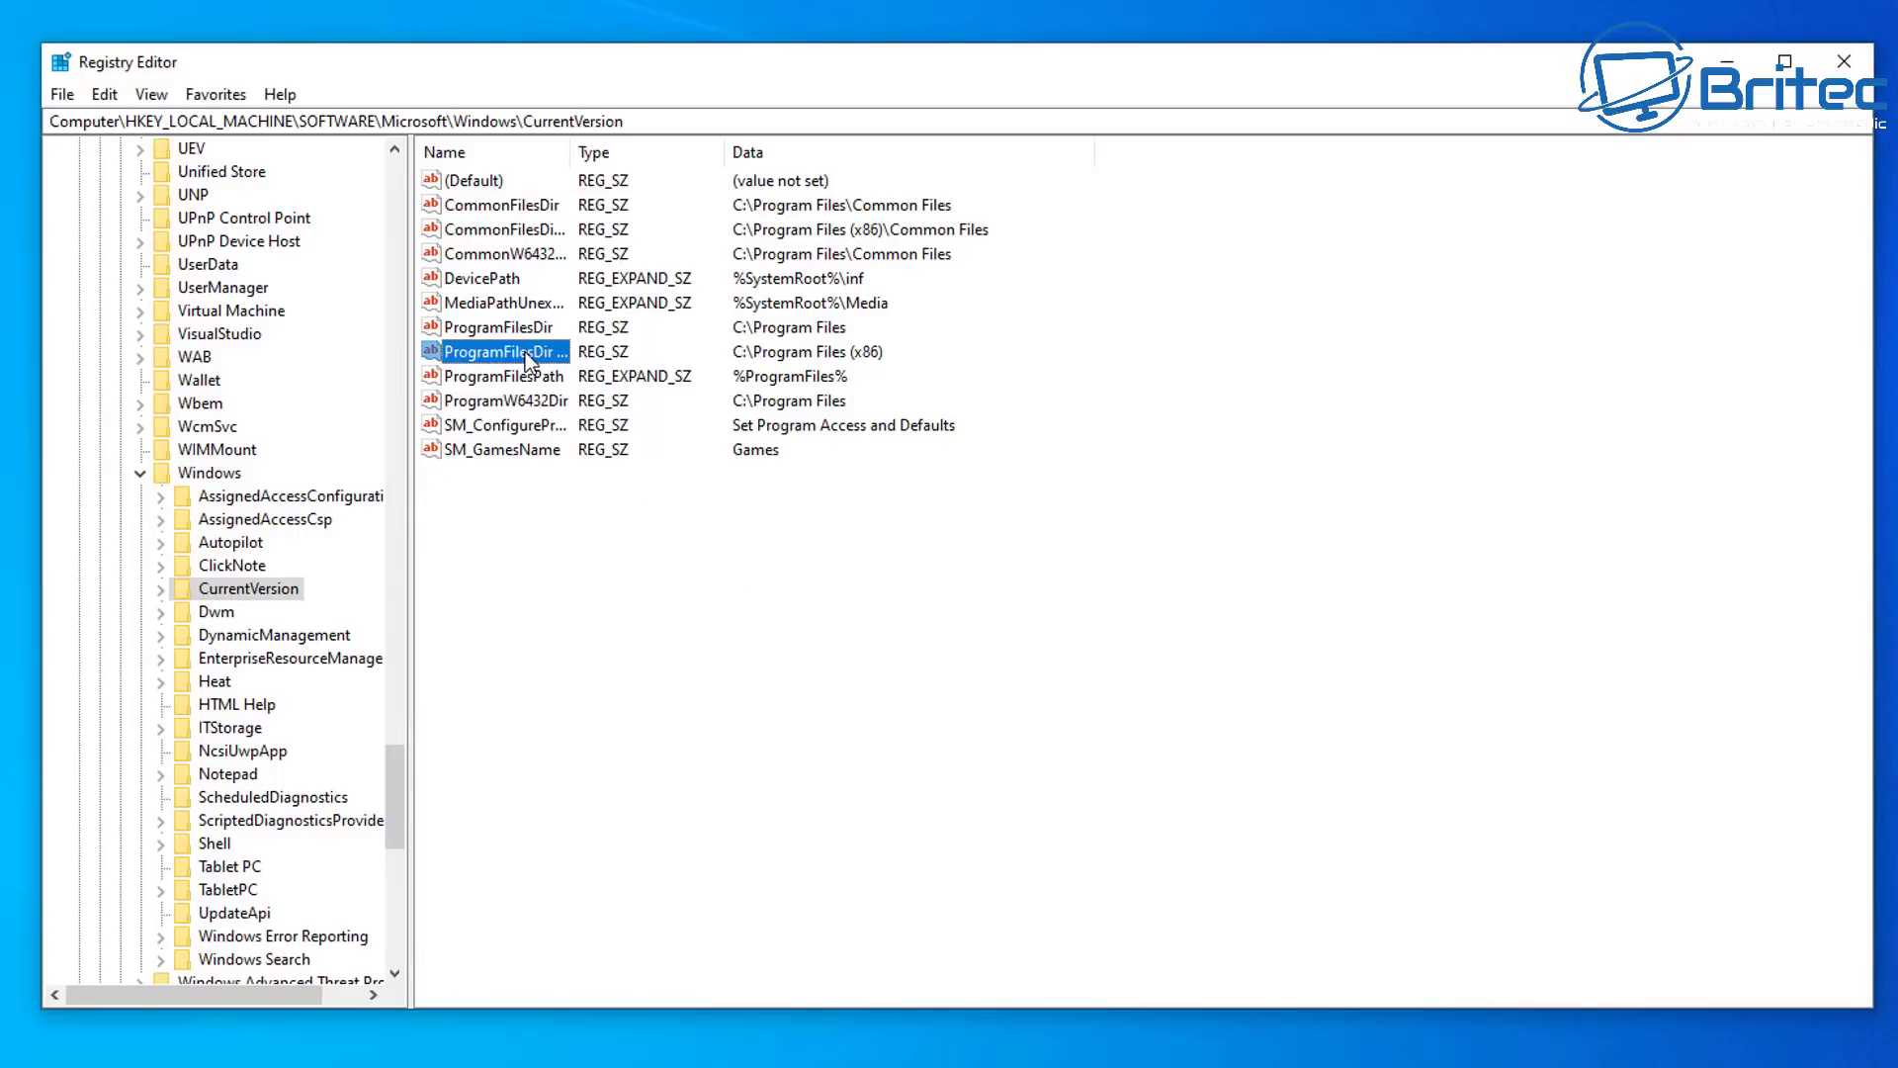
drag(389, 191, 692, 489)
click(638, 615)
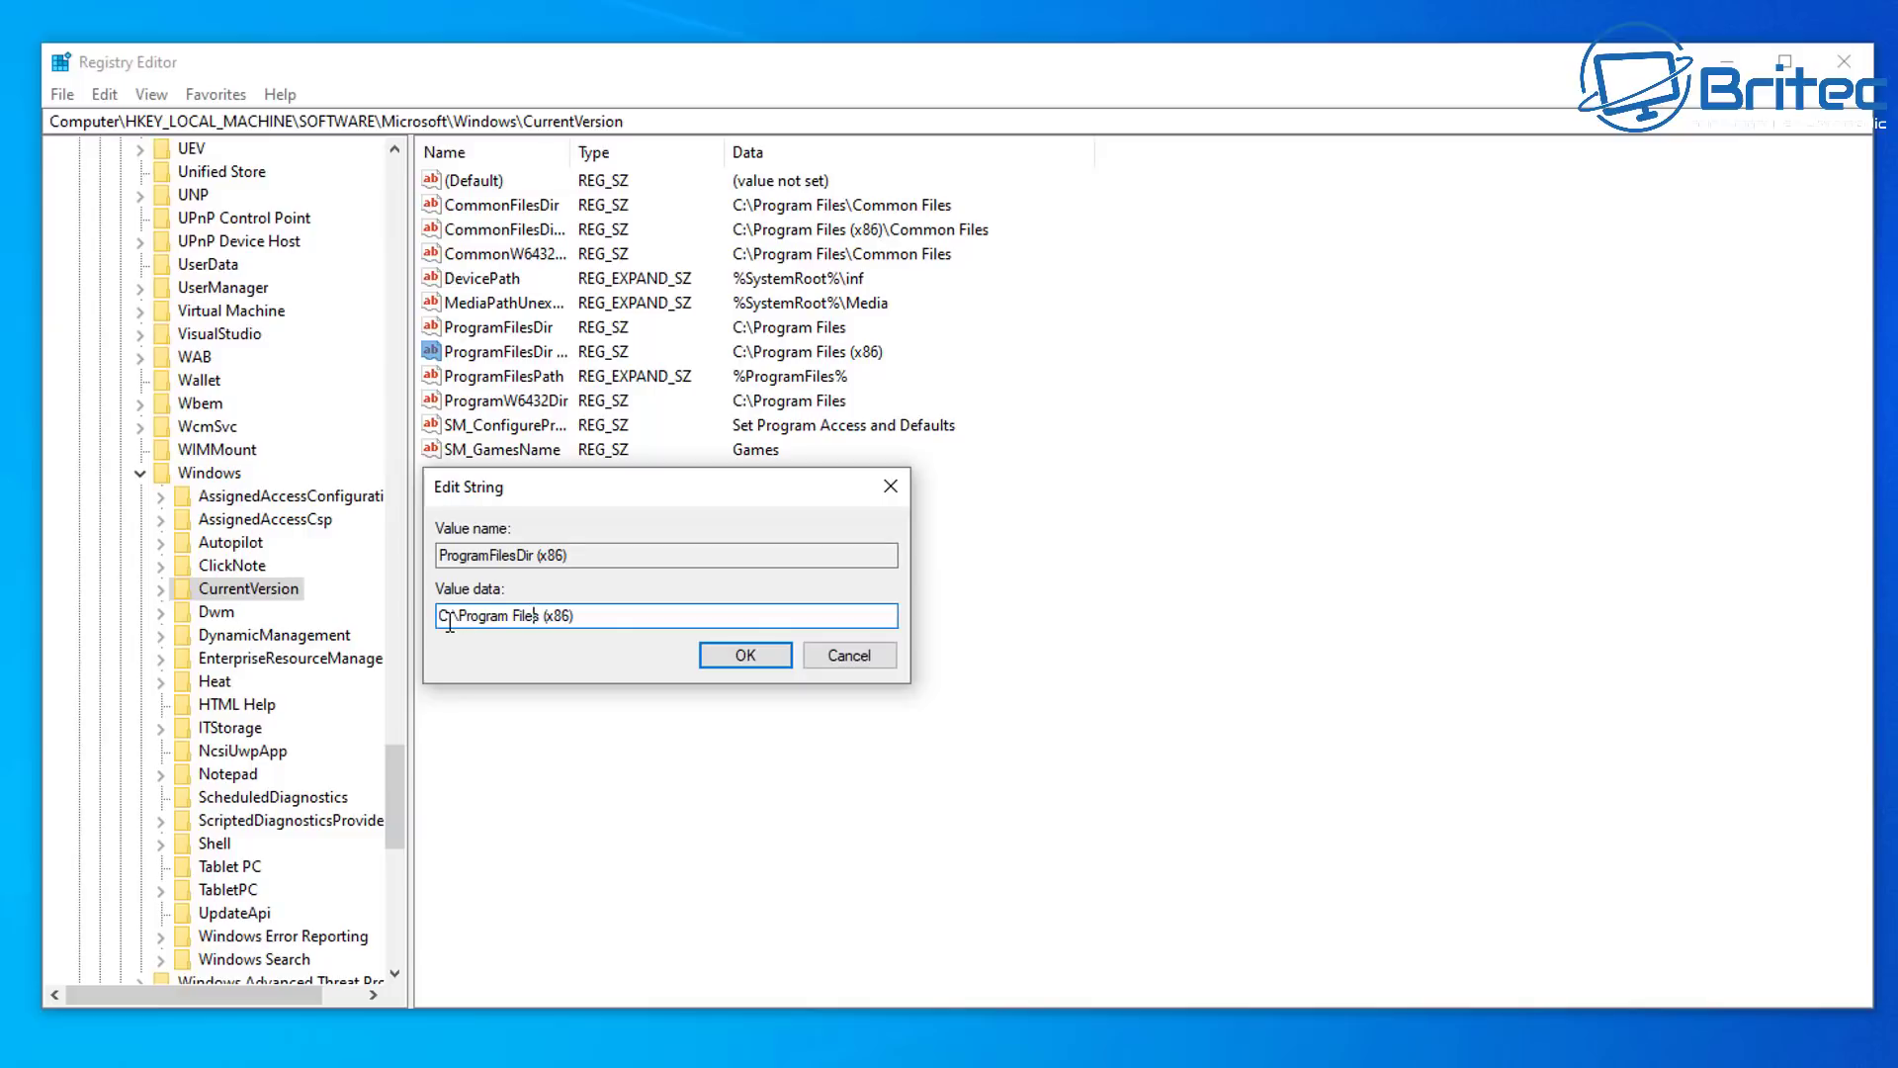
click(847, 654)
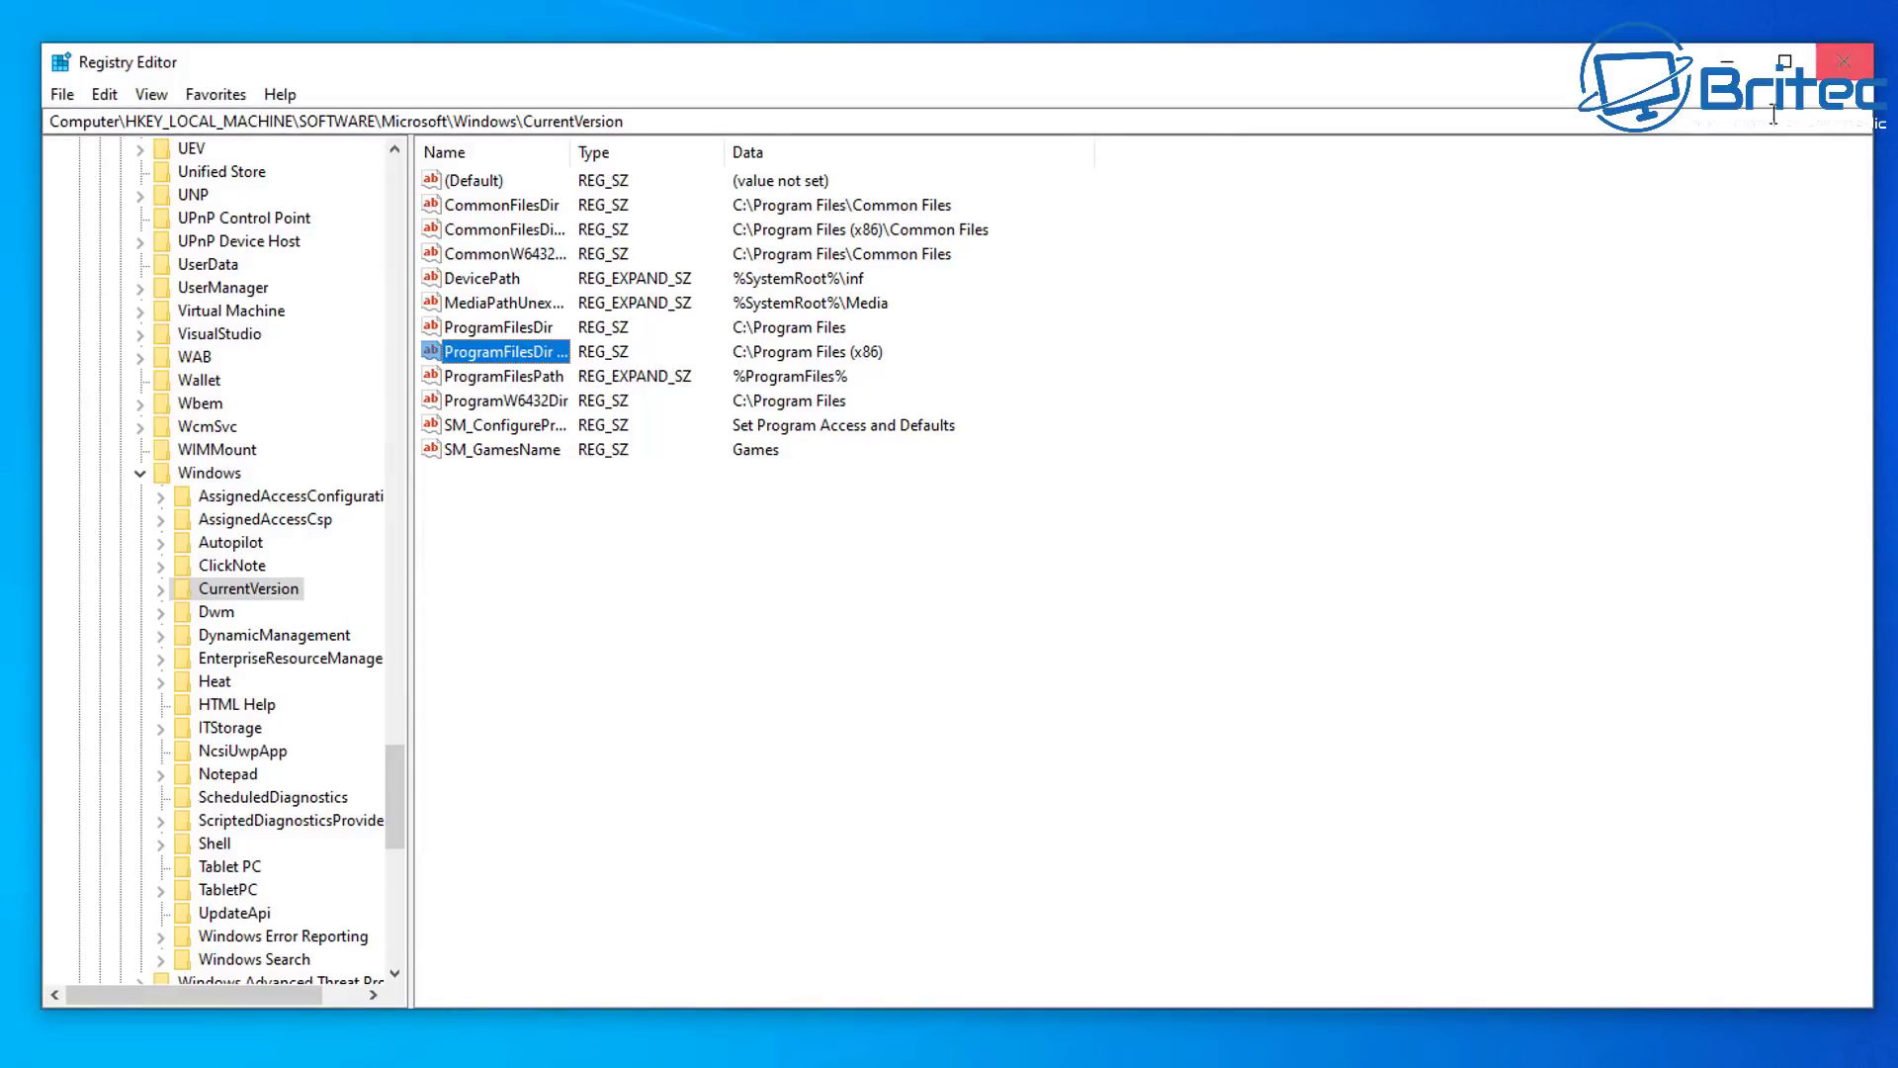
click(139, 474)
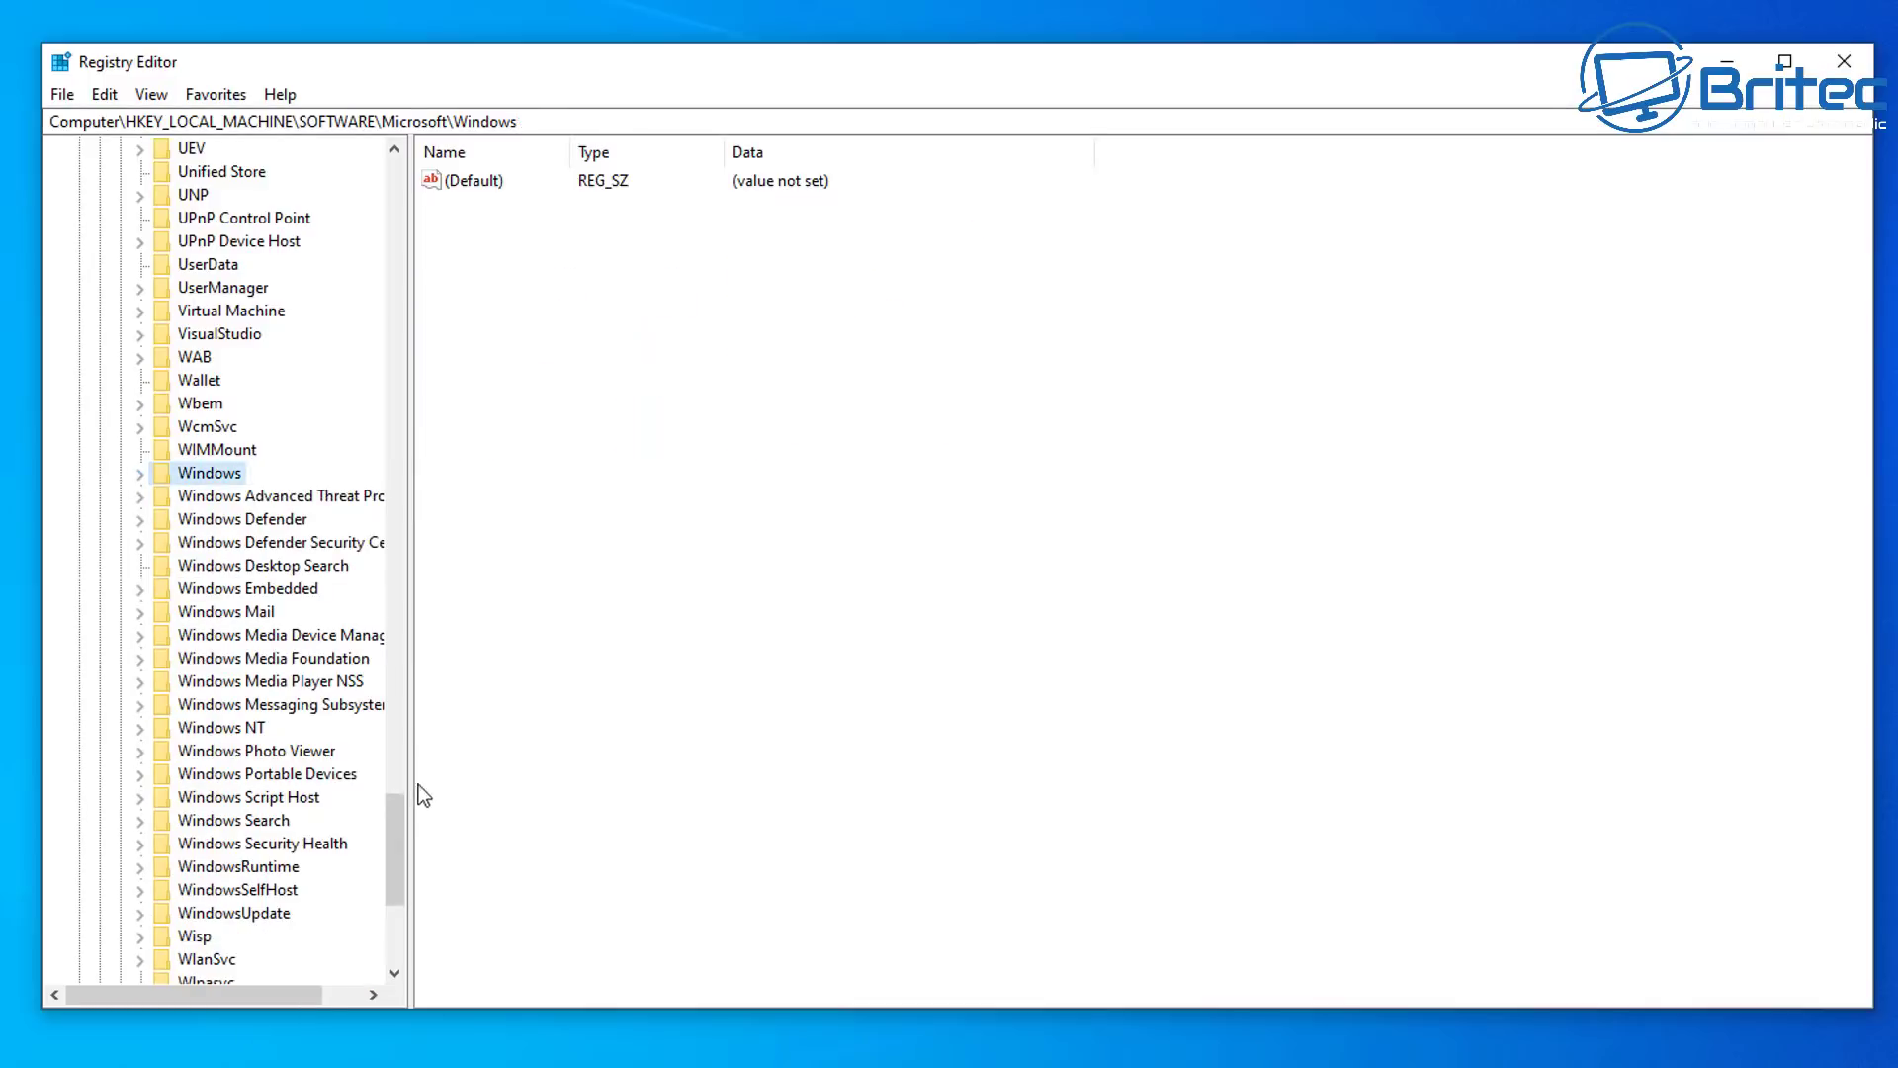
- Collapse Microsoft, SOFTWARE and HKEY_LOCAL_MACHINE back to the top-level hives
drag(394, 819, 365, 284)
click(118, 473)
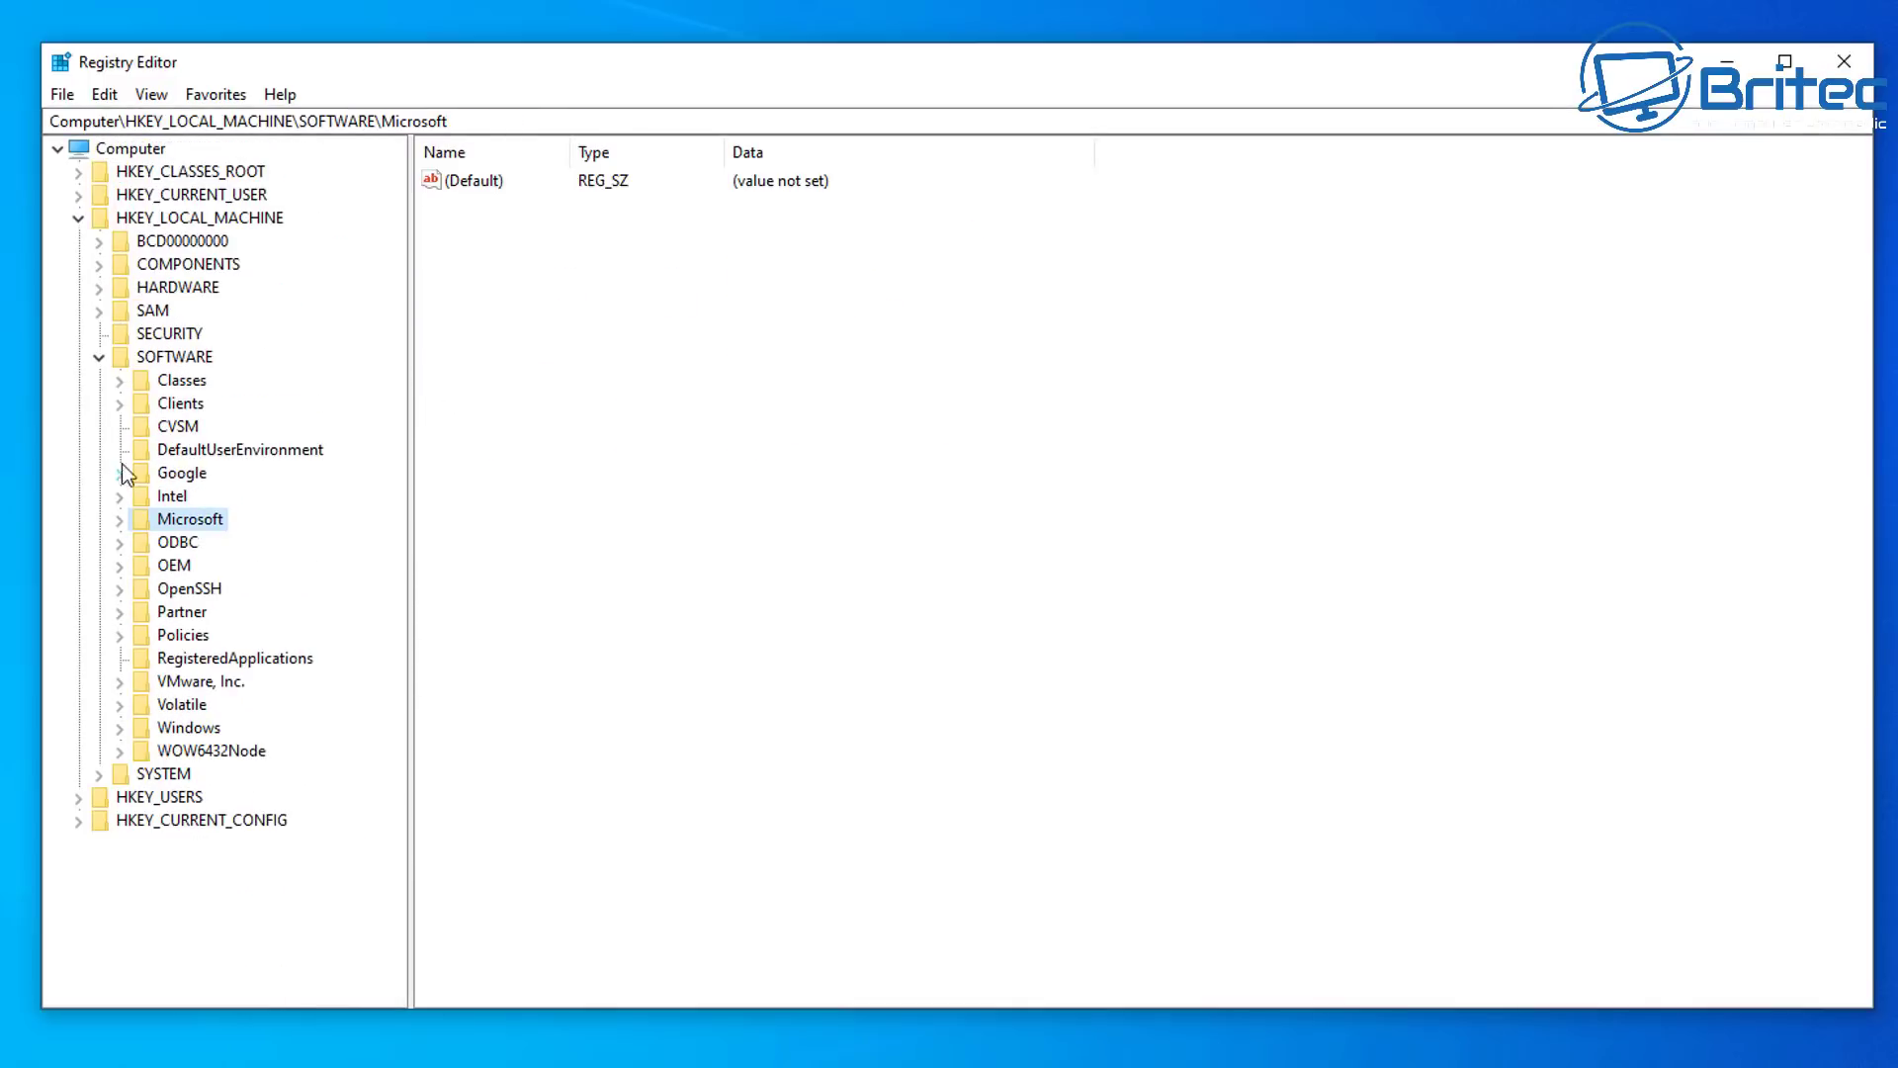
click(99, 358)
click(79, 218)
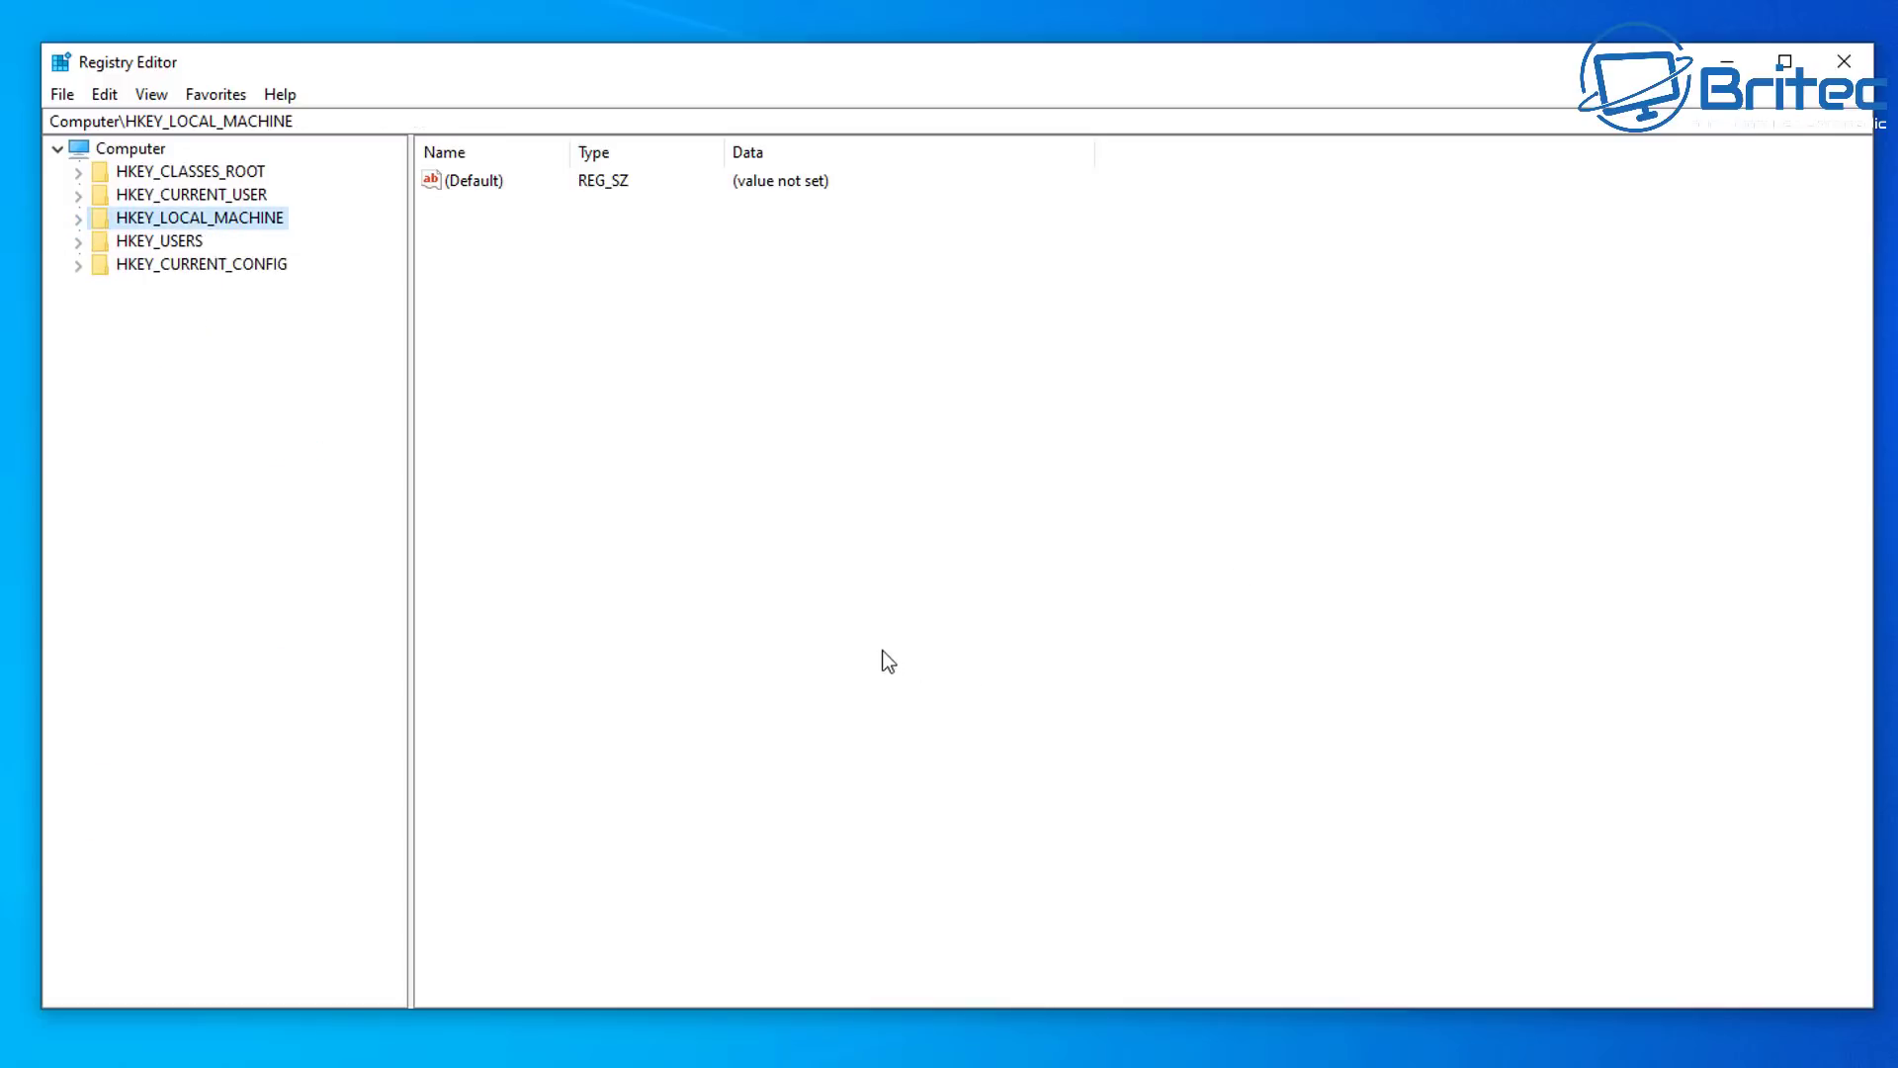
- Expand HKEY_LOCAL_MACHINE\SYSTEM\CurrentControlSet\Control\Nls to reveal its Language subkey
click(79, 218)
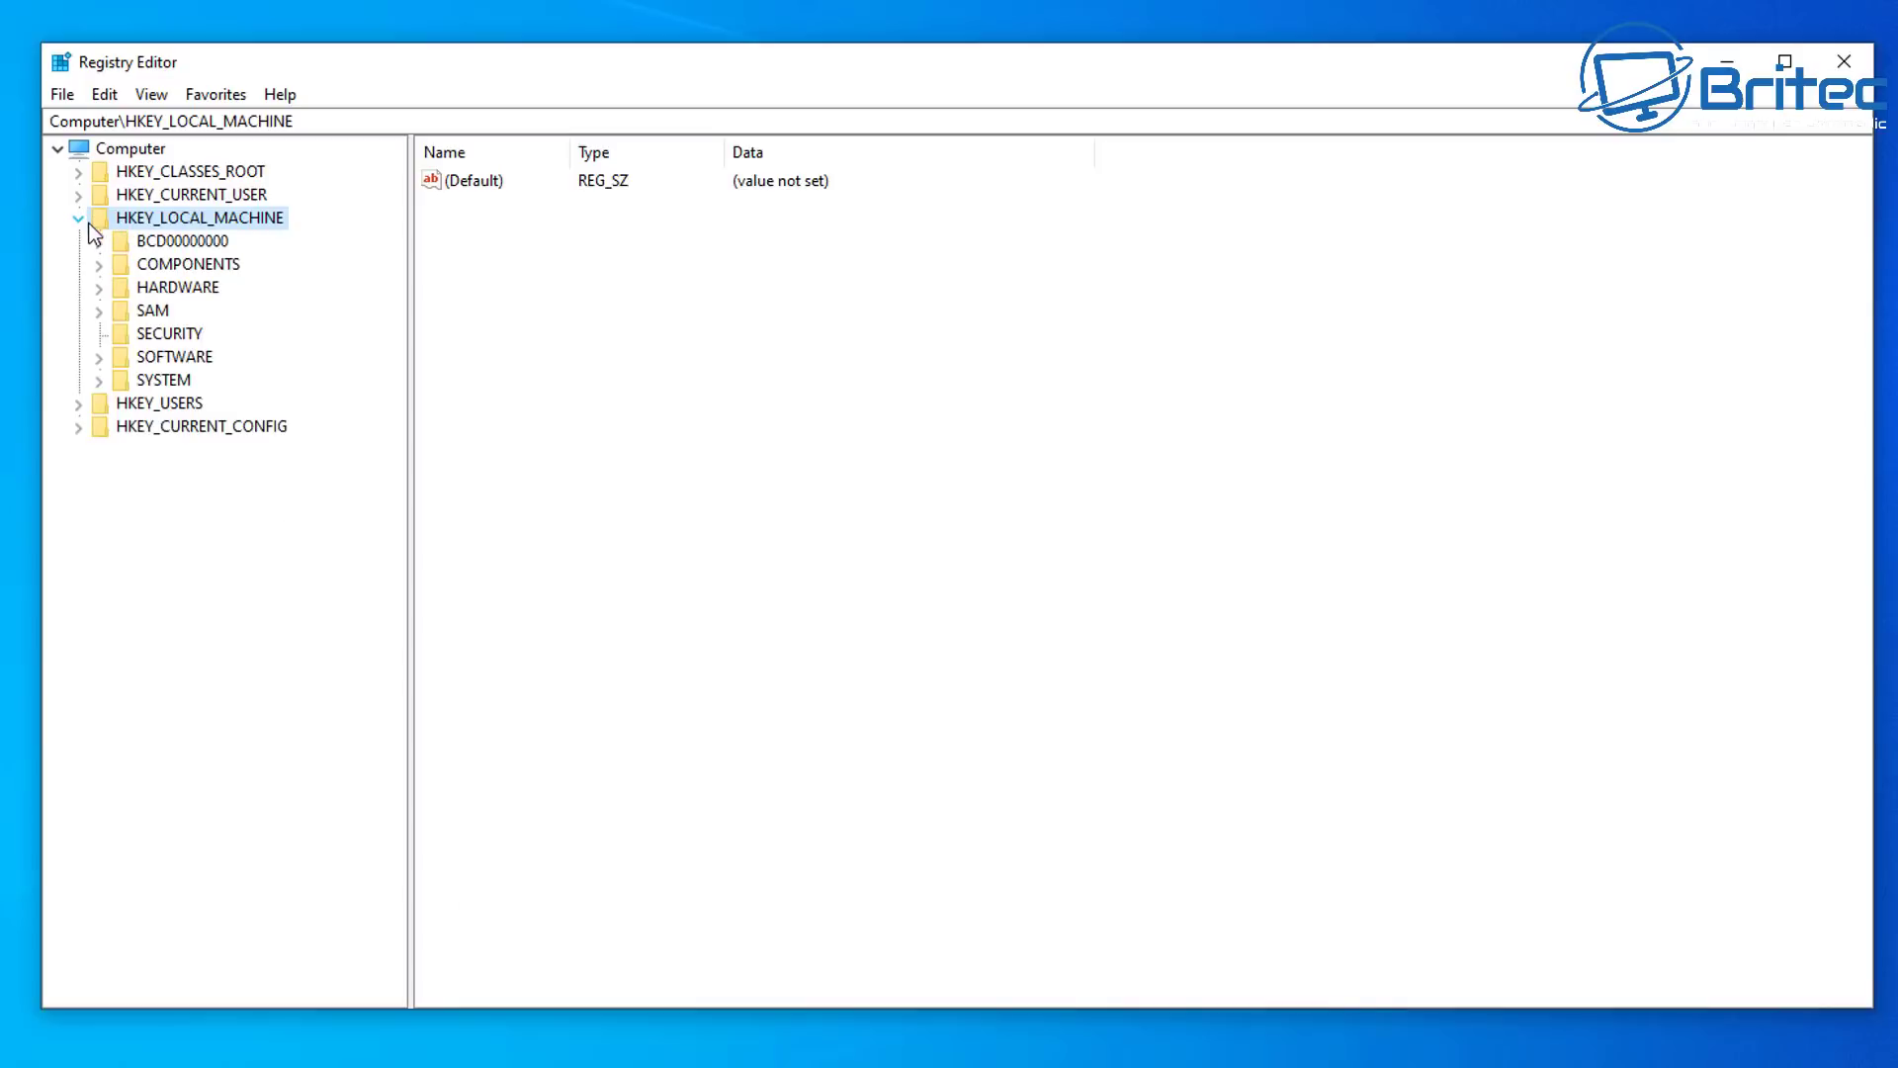
click(111, 380)
click(99, 381)
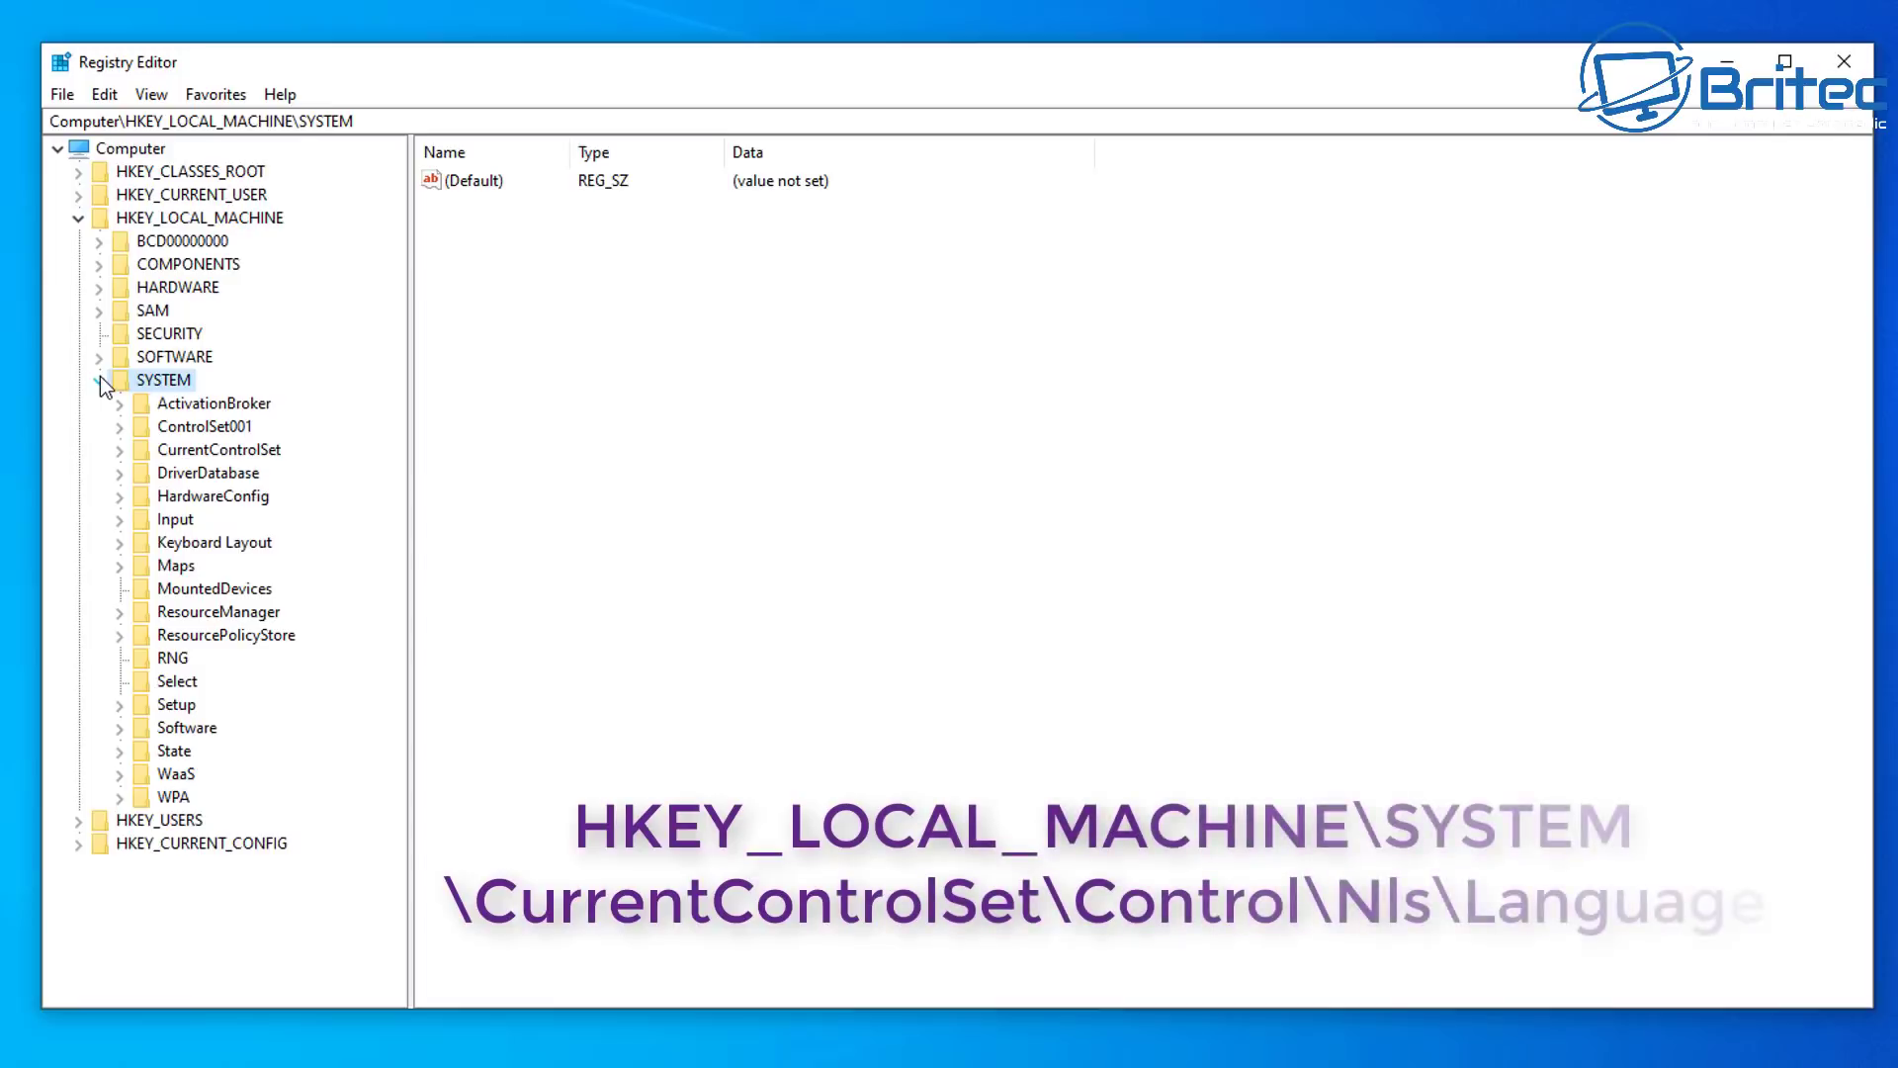
click(208, 449)
click(120, 451)
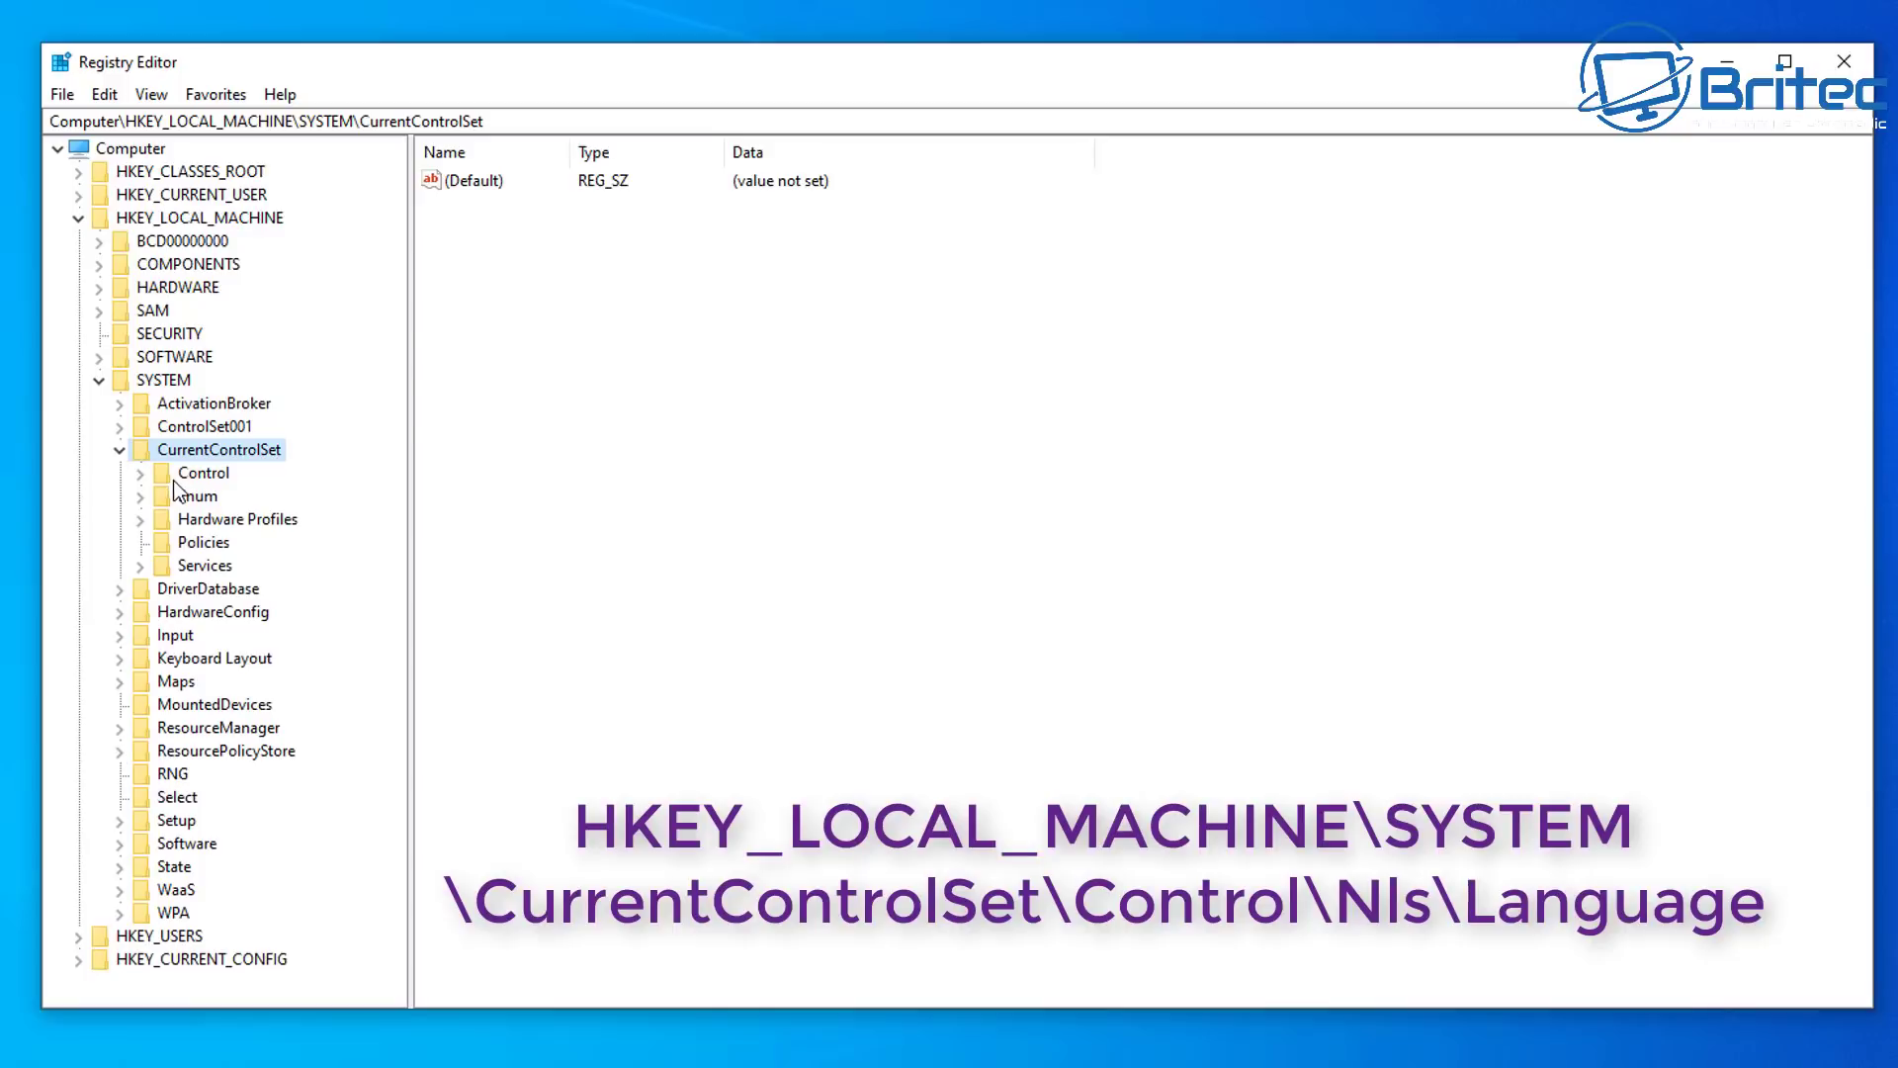
click(186, 476)
click(140, 473)
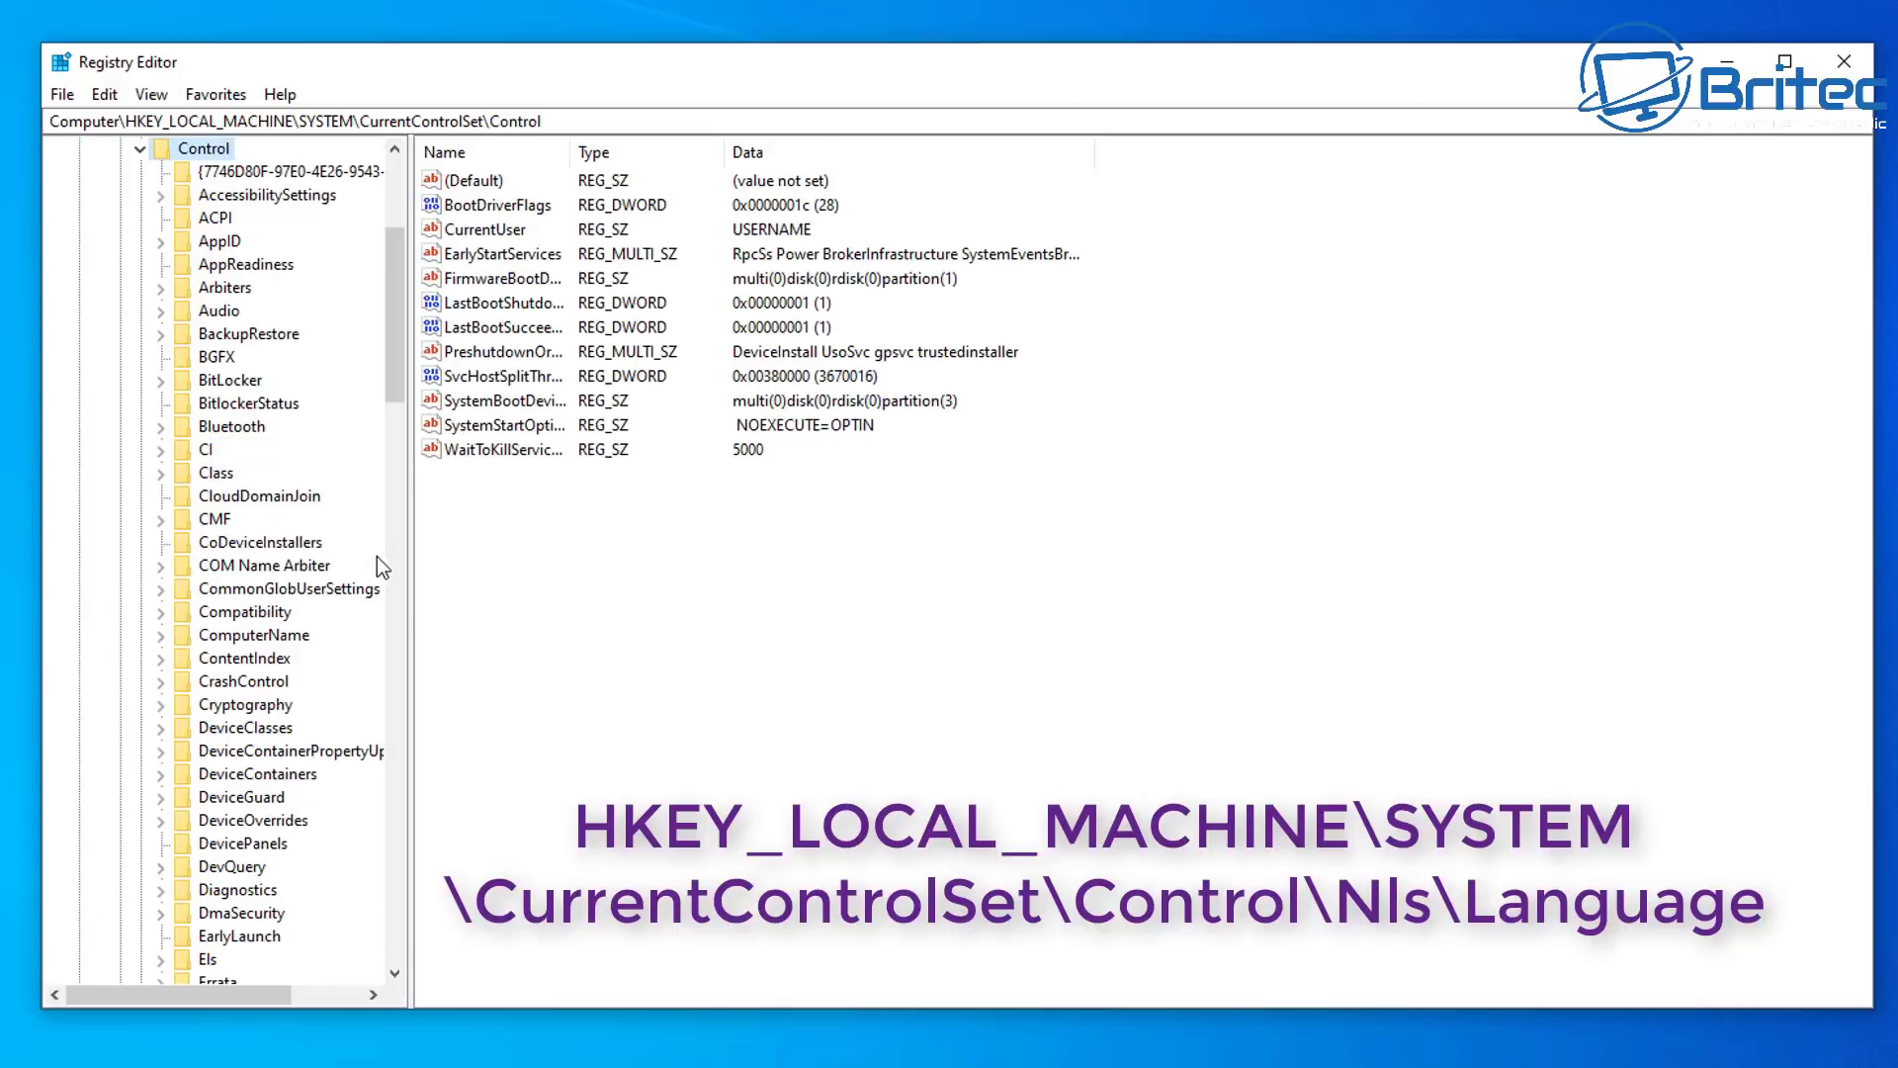
scroll(286, 601, down, 8)
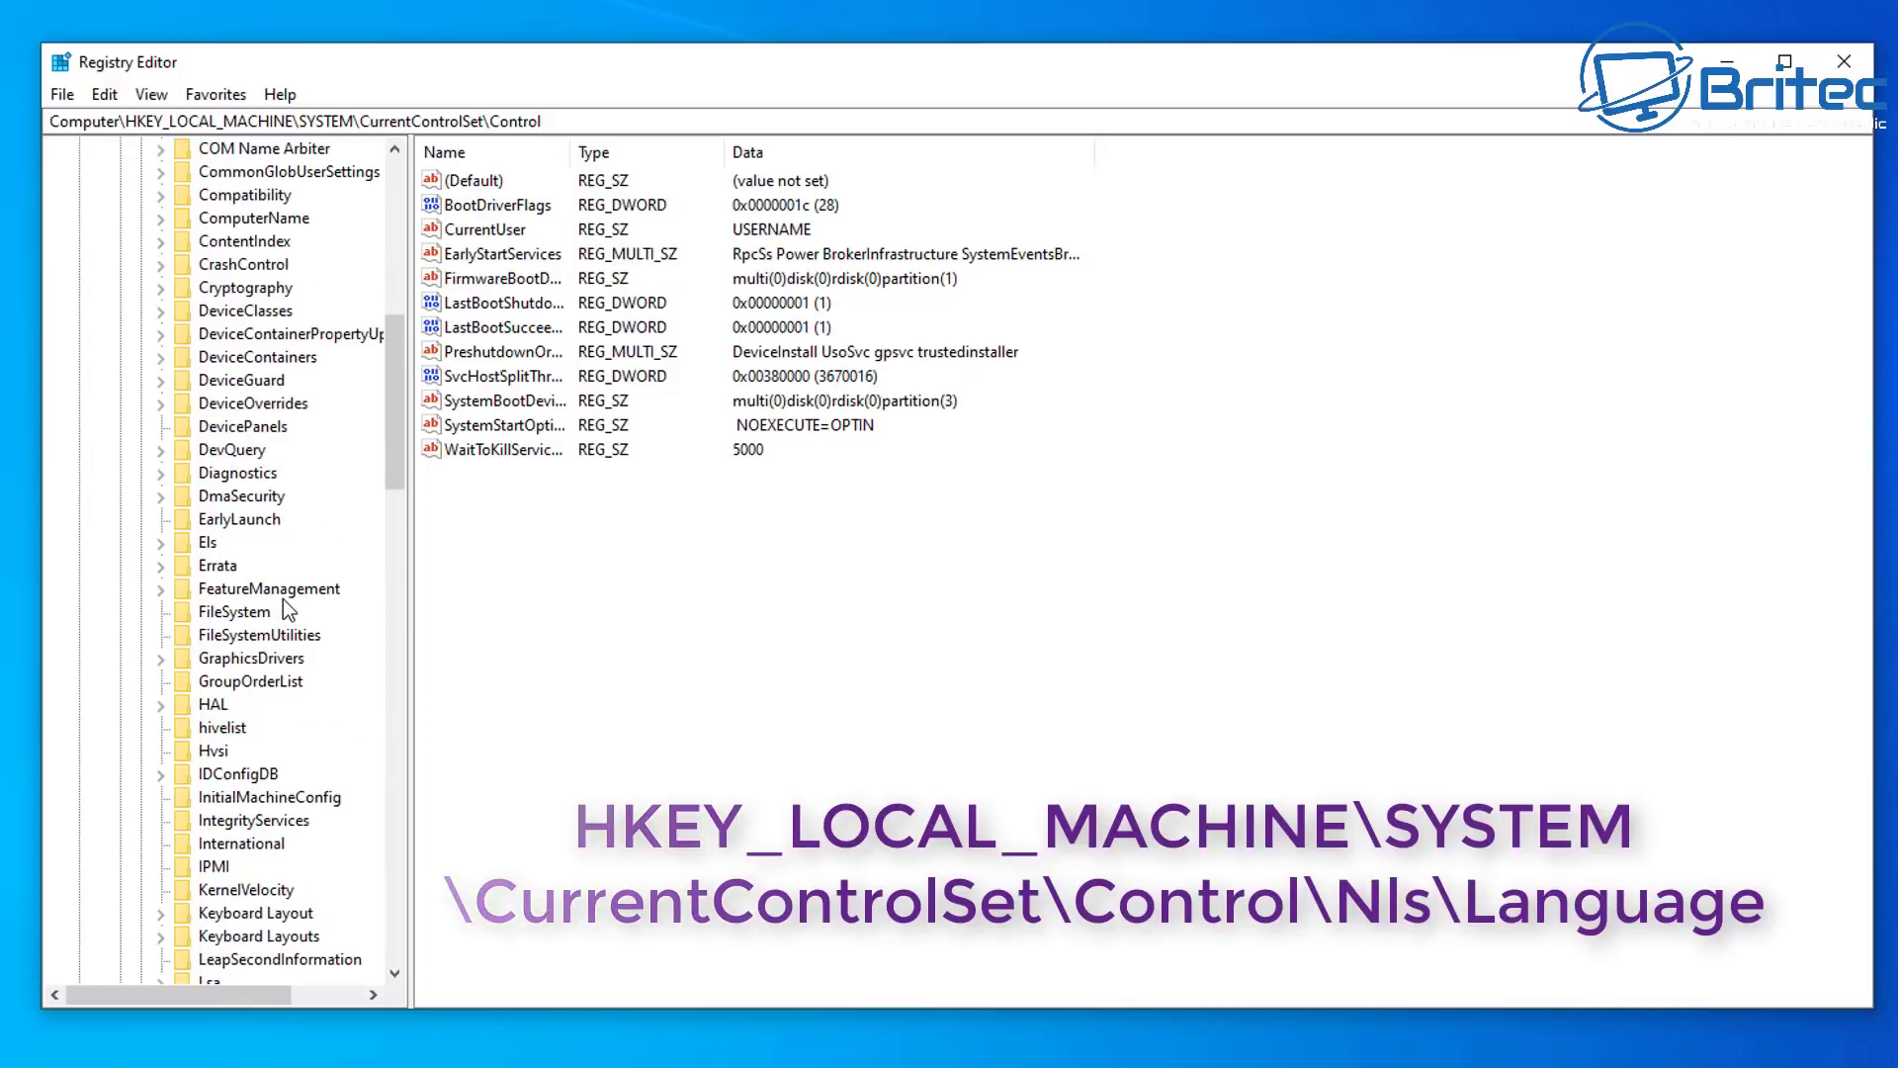
scroll(261, 745, down, 8)
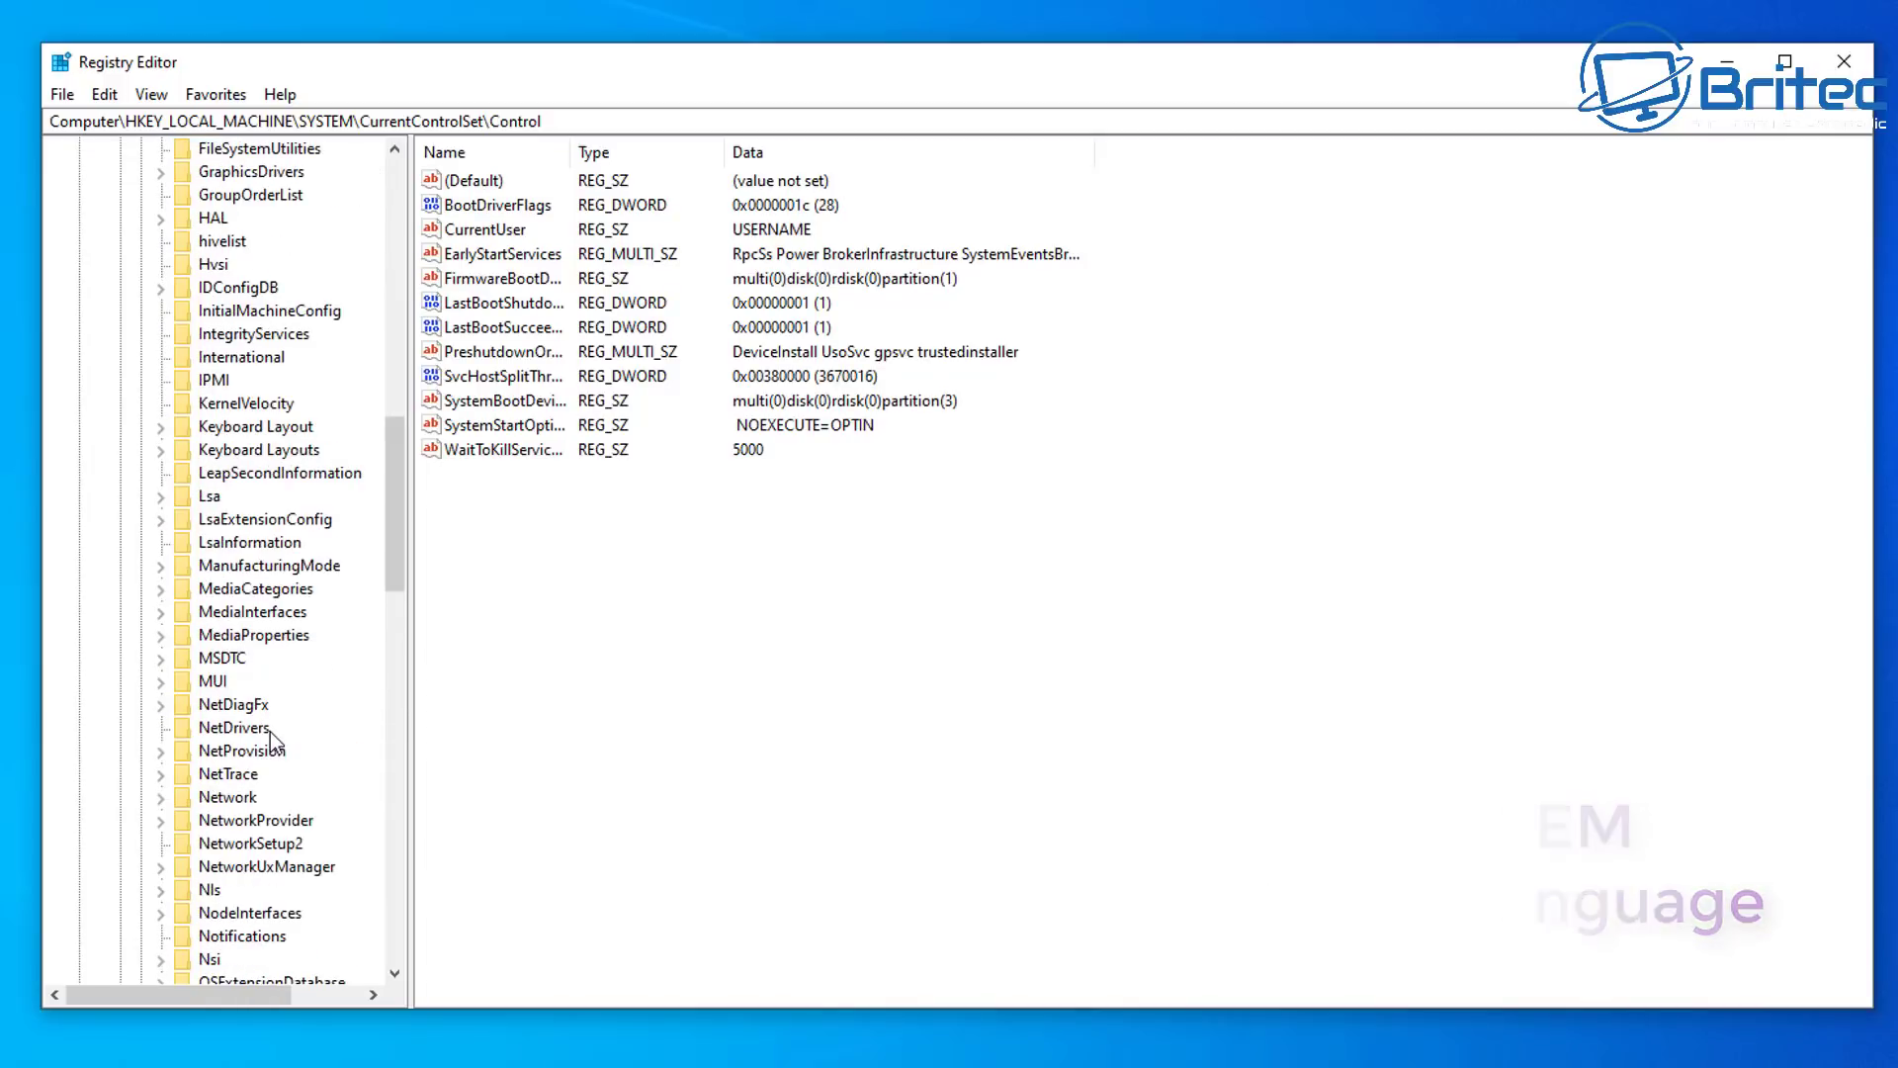
click(210, 681)
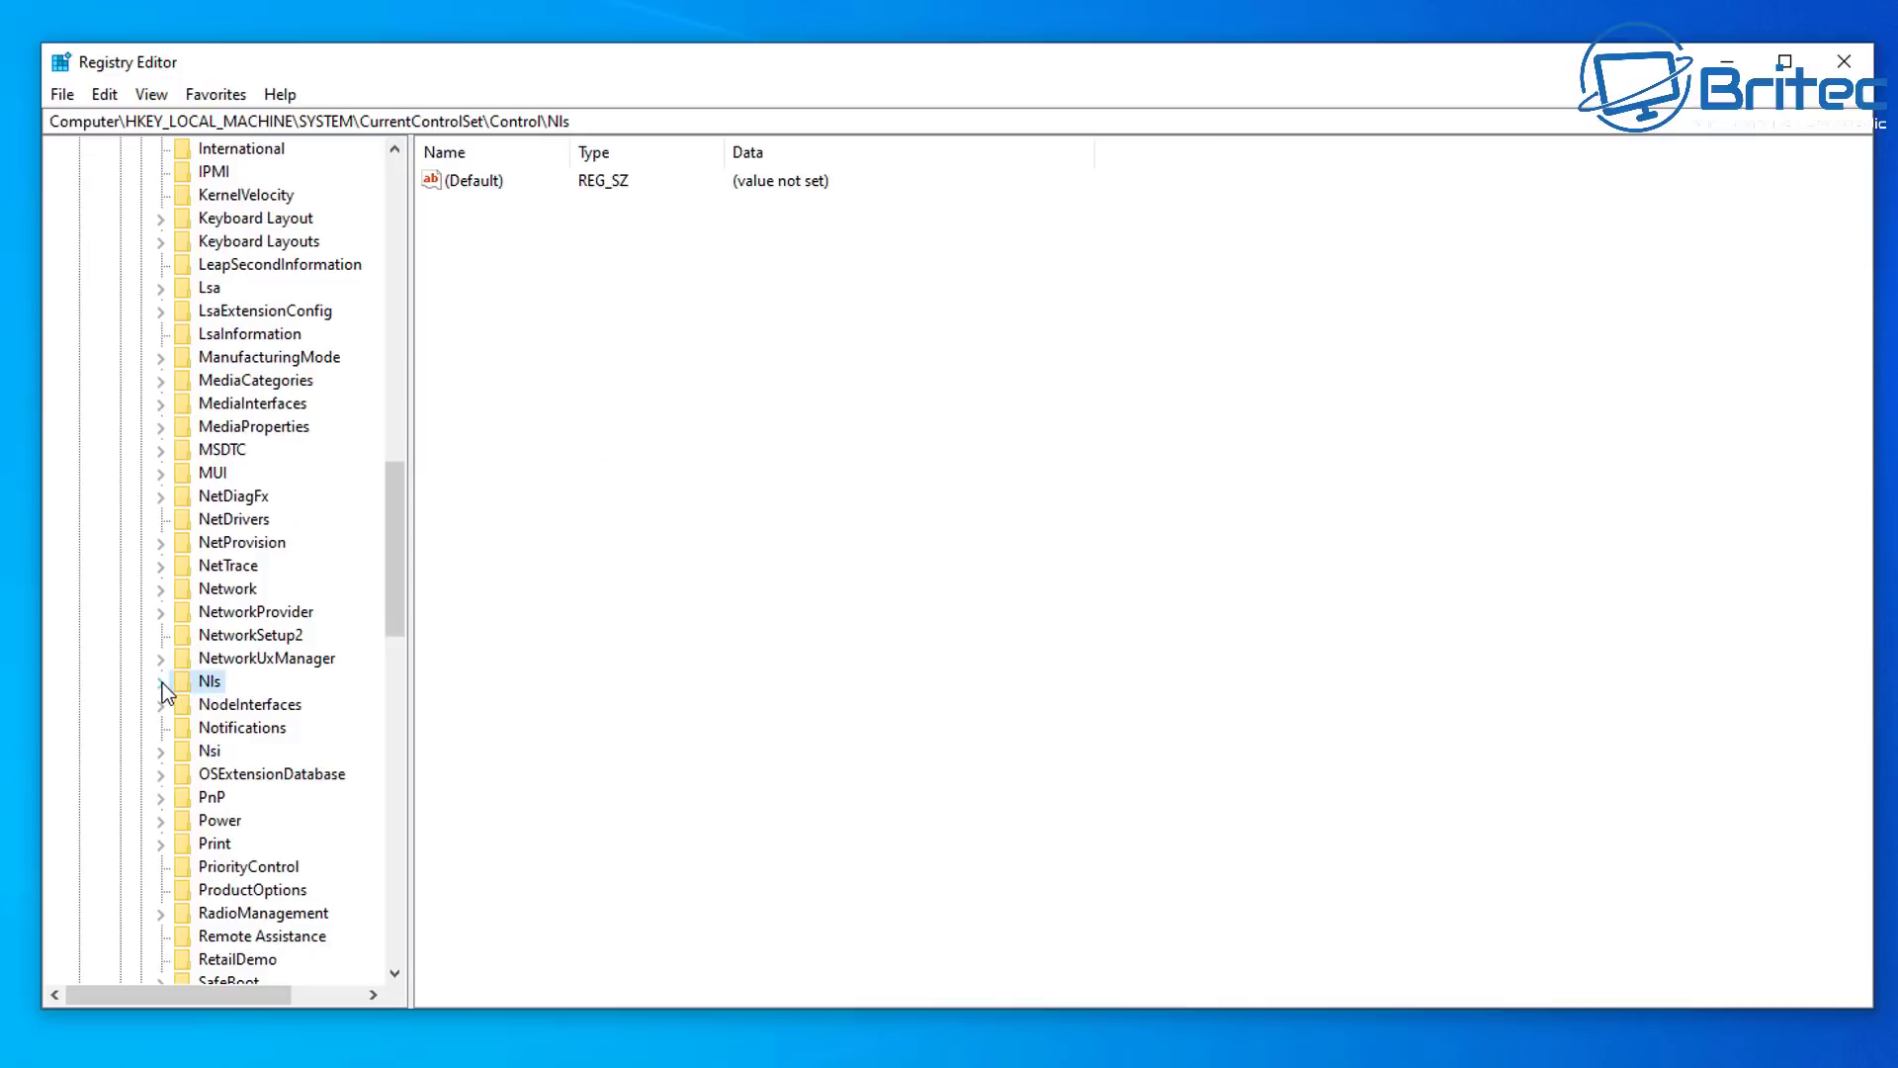
click(161, 681)
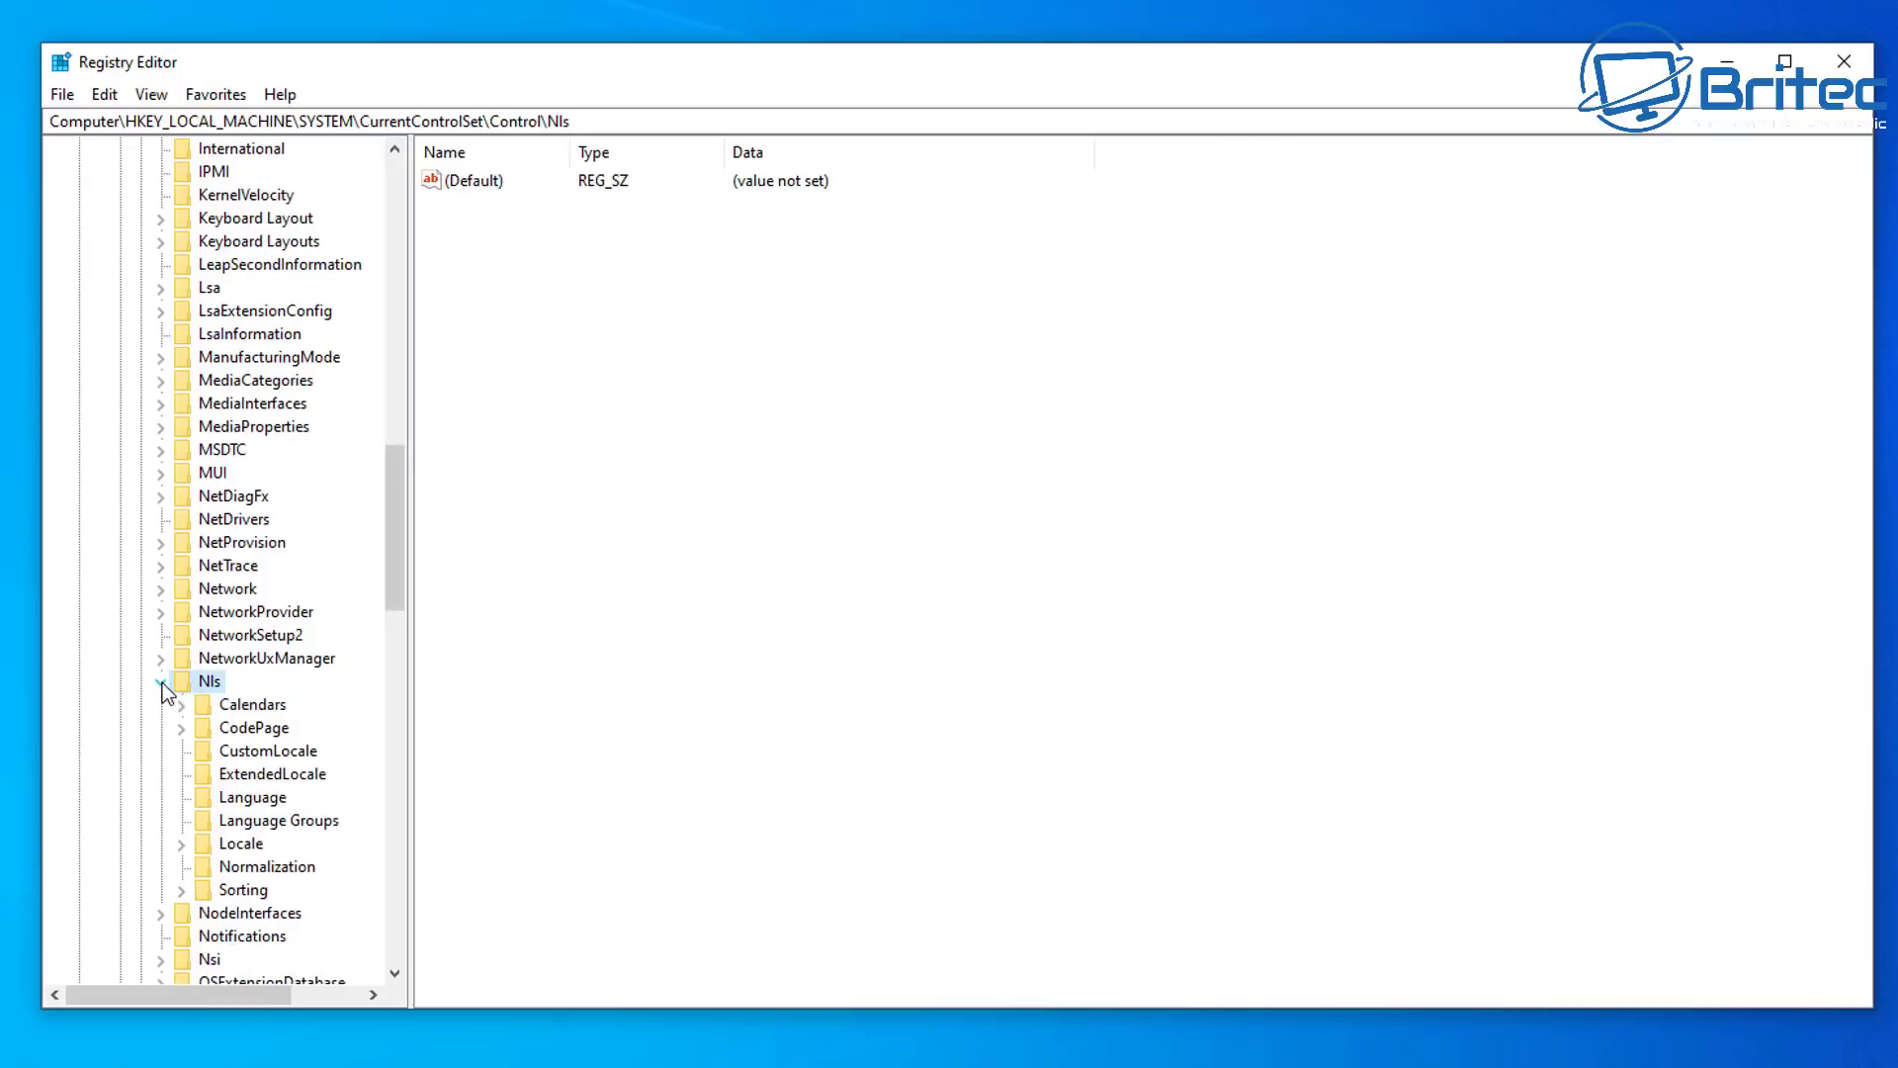
- Select the Language key and edit InstallLanguage's value data from 0809 to 0409
click(243, 800)
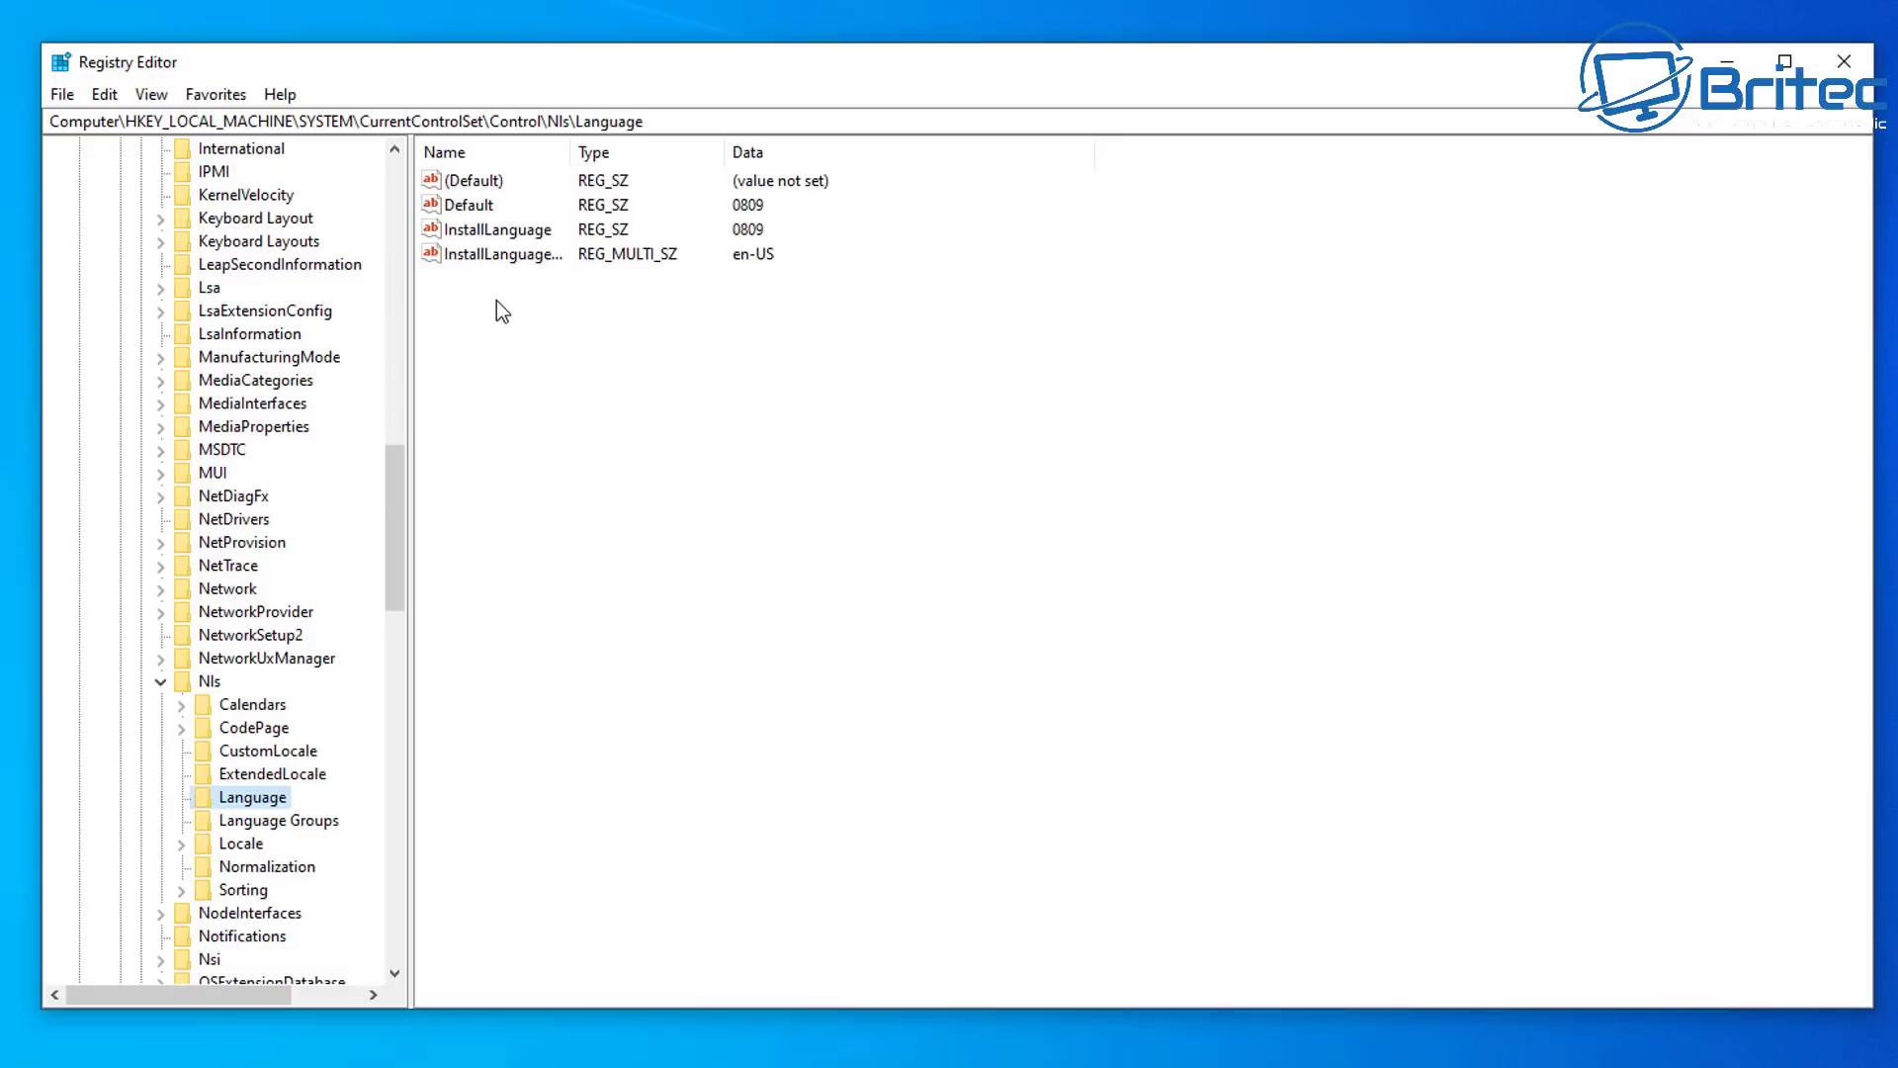
click(498, 234)
double_click(498, 237)
click(225, 305)
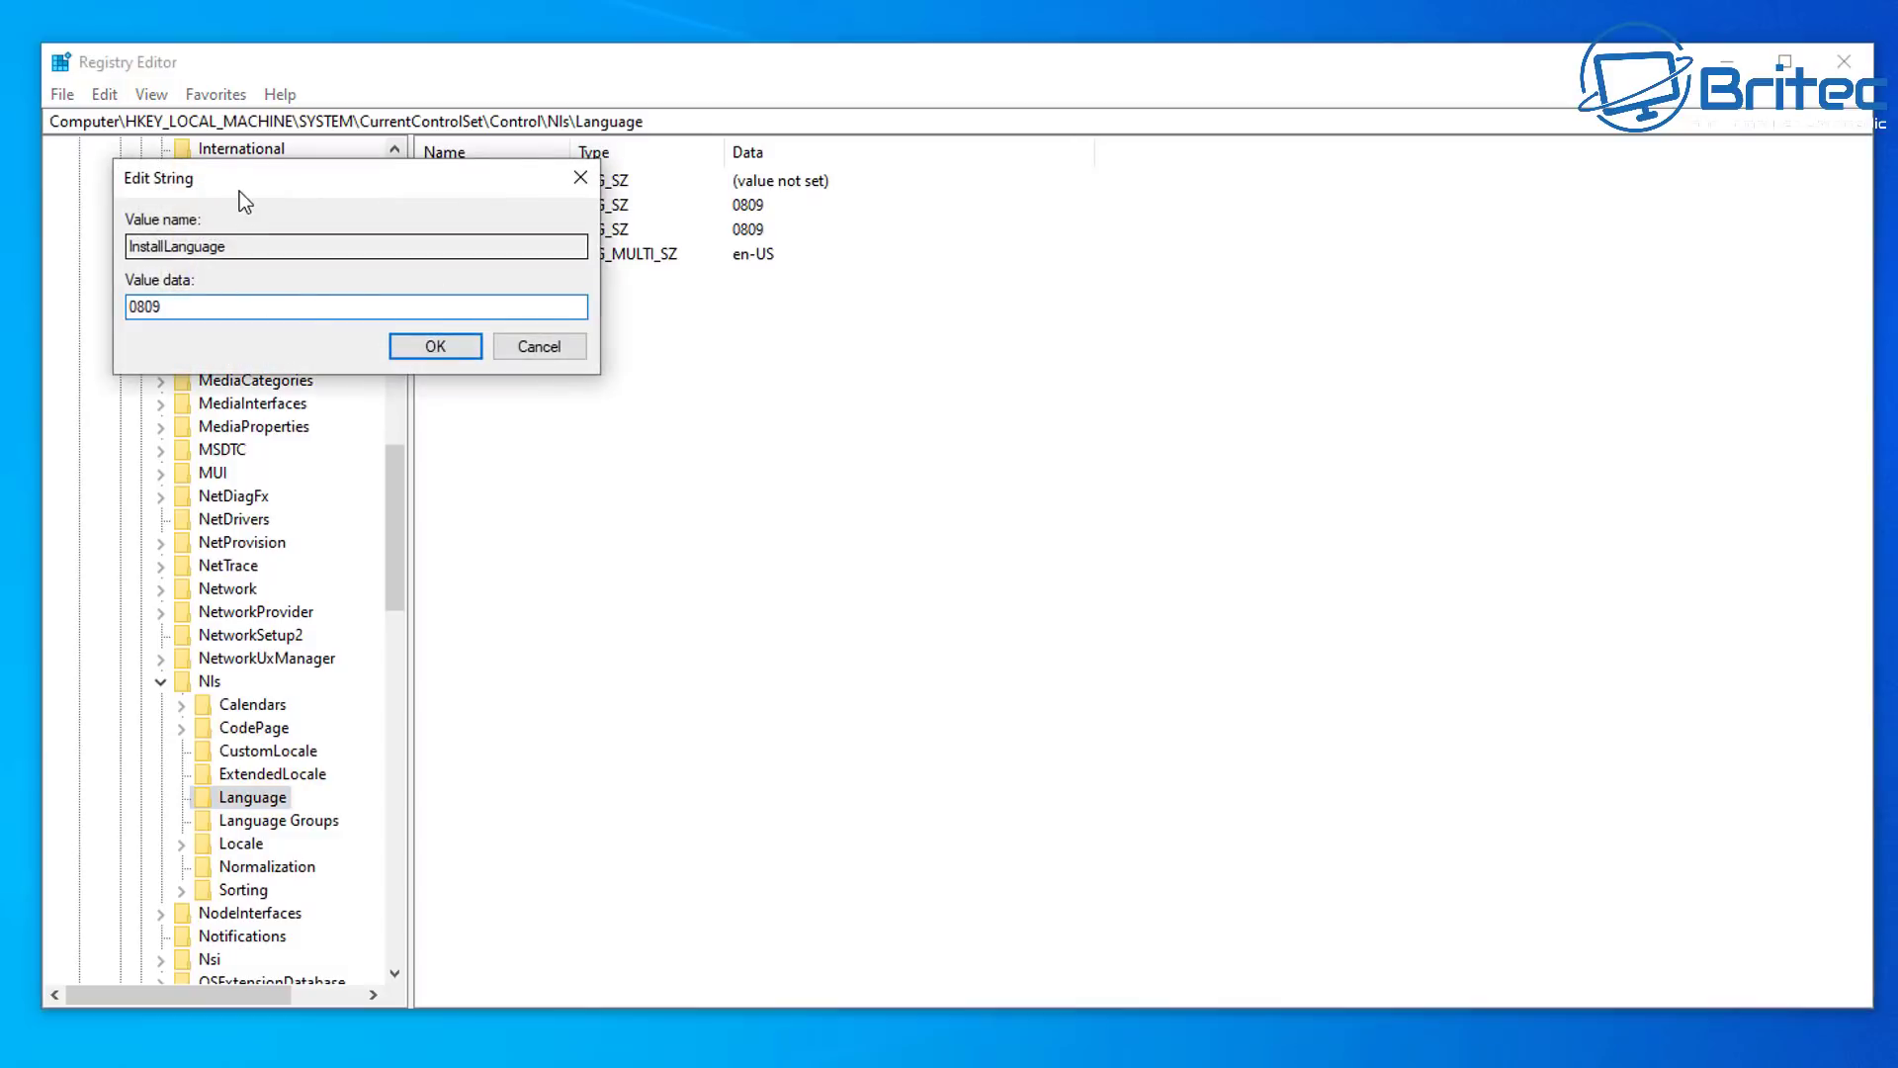
drag(241, 176, 555, 320)
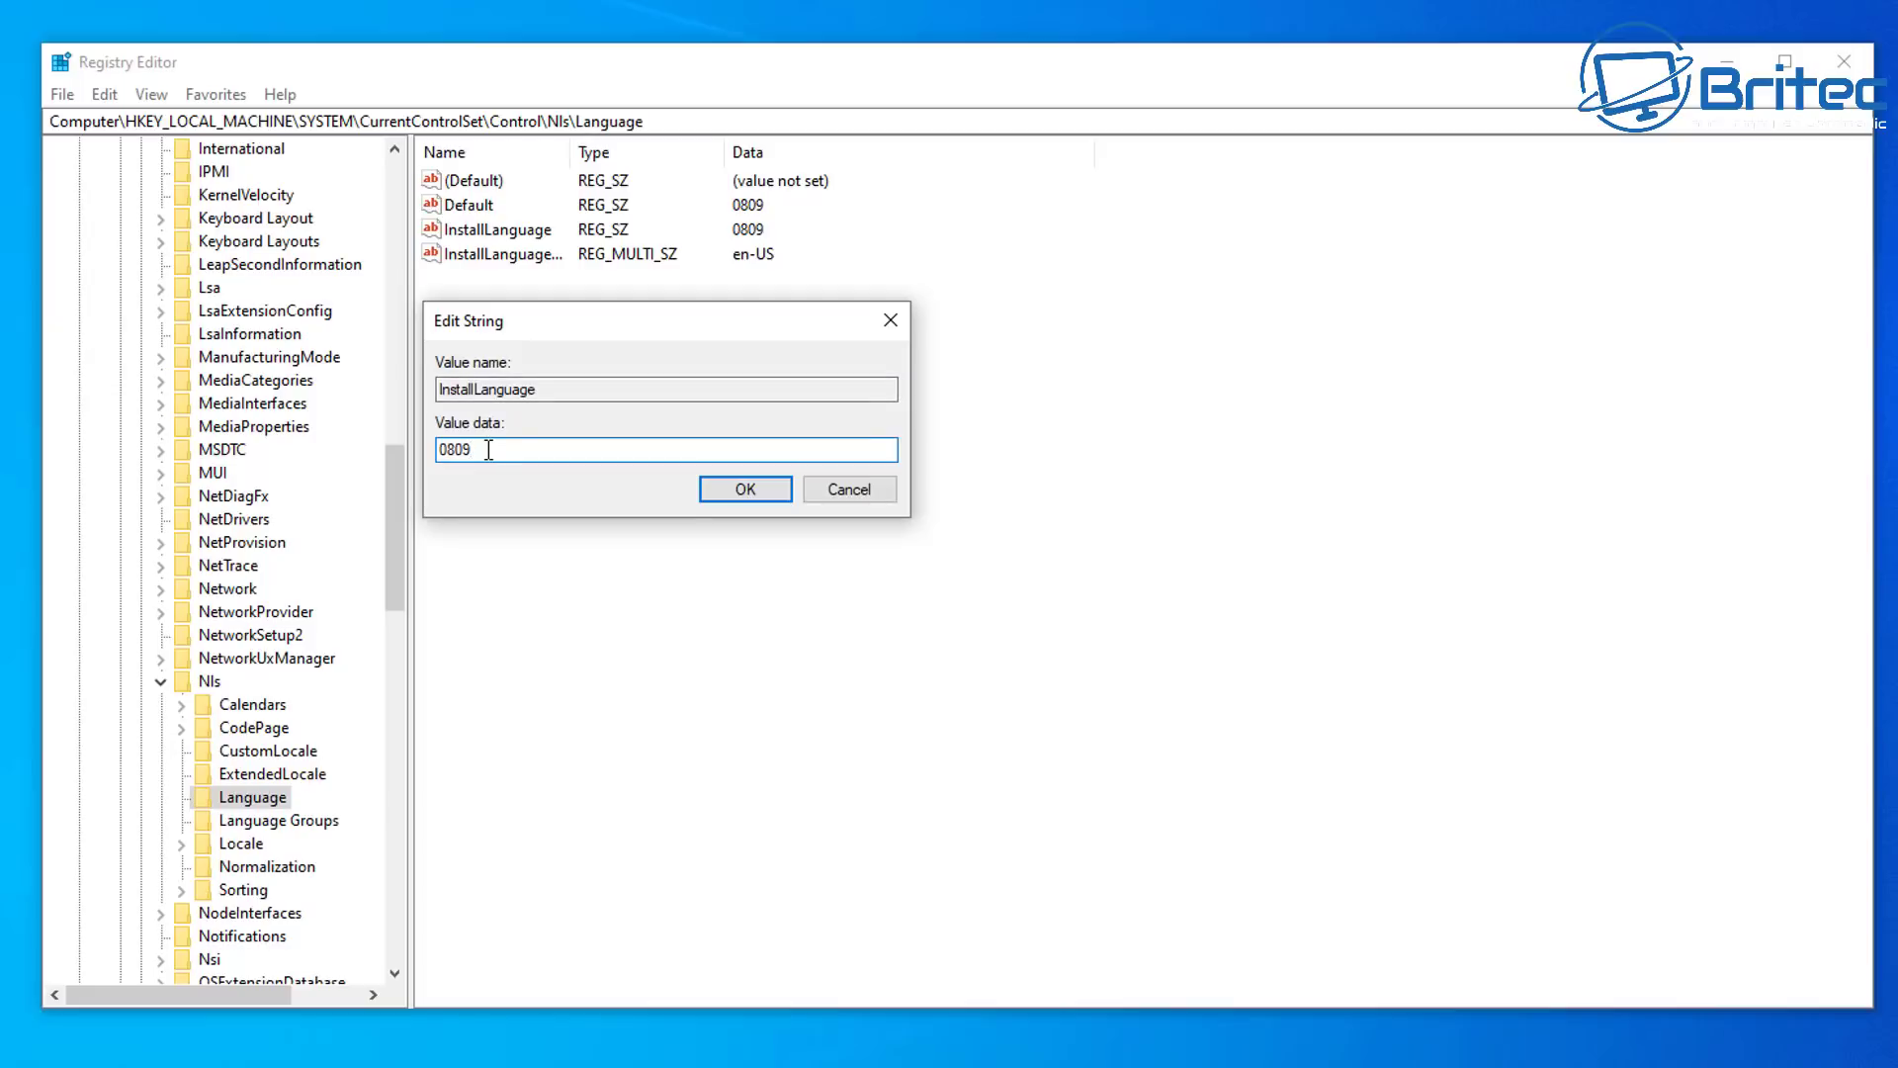
drag(489, 450, 397, 450)
click(506, 450)
key(BackSpace)
key(BackSpace)
key(BackSpace)
text(409)
click(752, 495)
- Change the Default language value data from 0809 to 0409
click(465, 208)
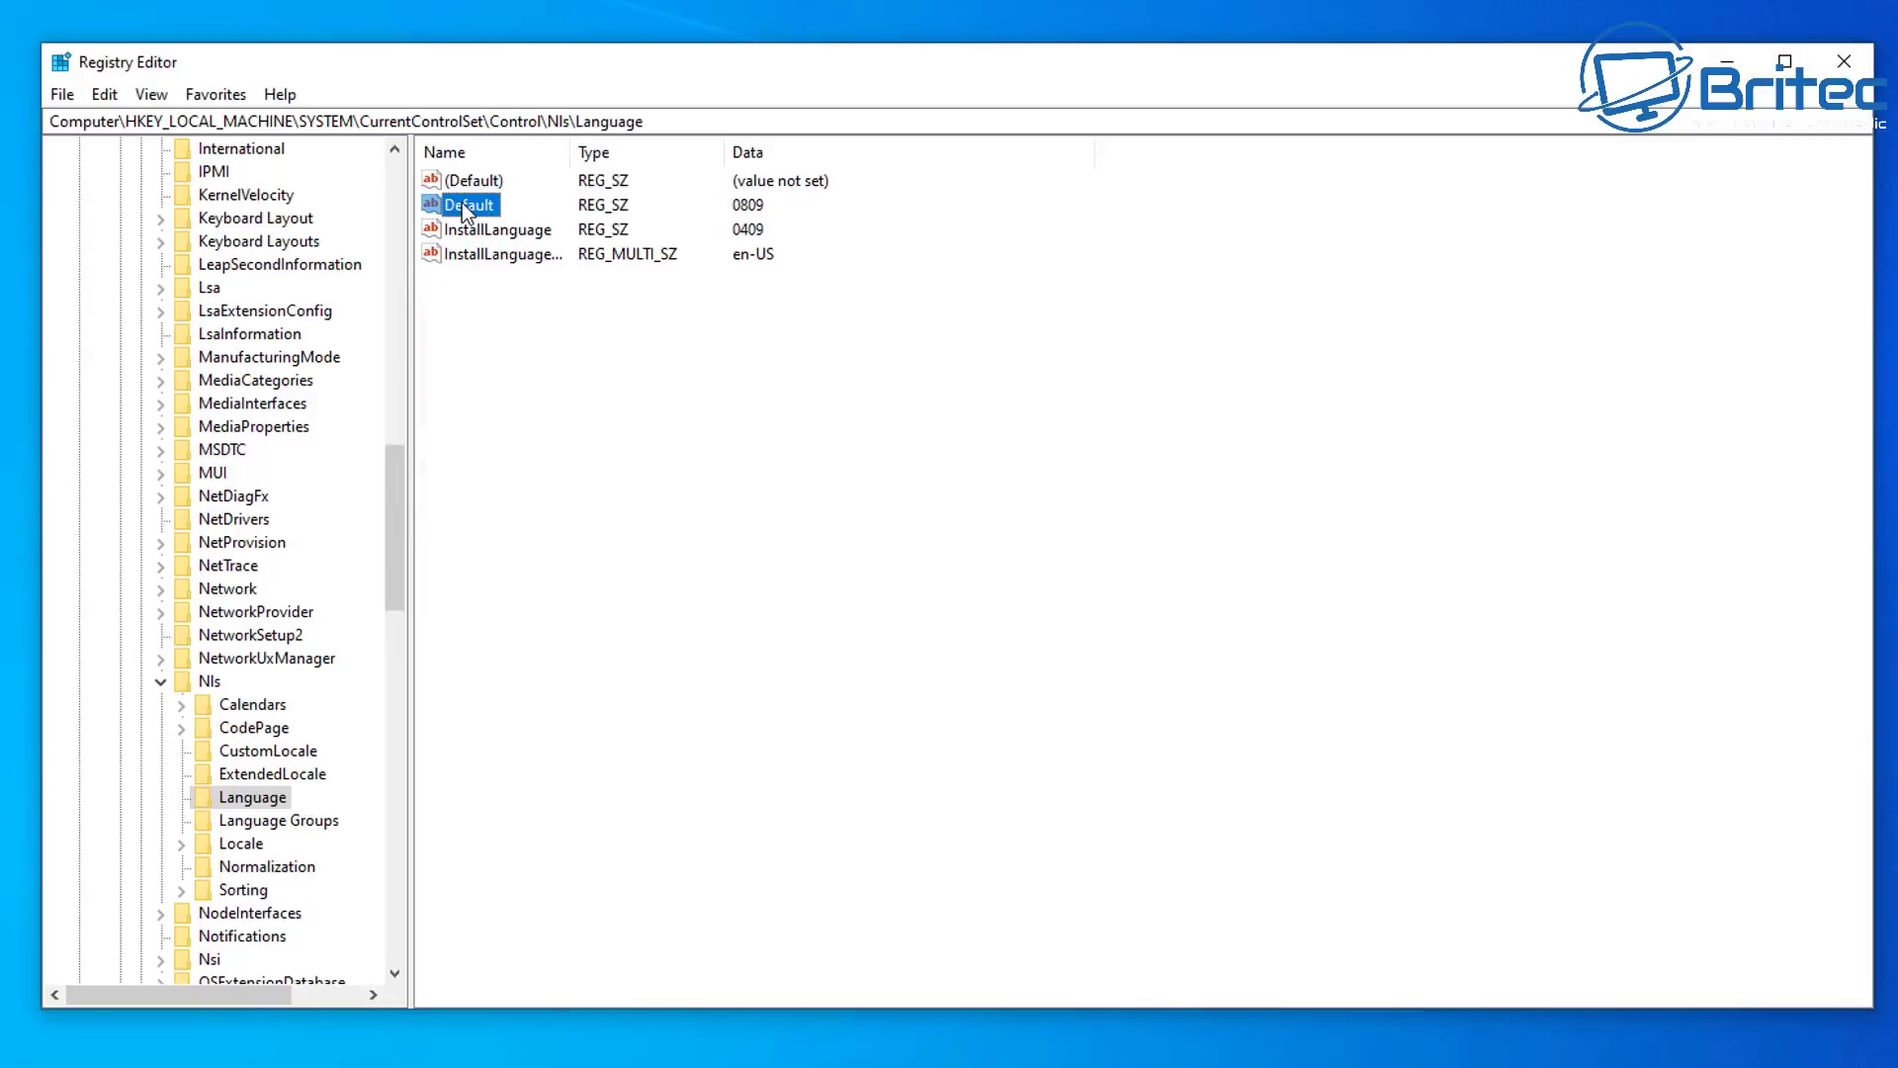
double_click(465, 210)
drag(297, 174, 597, 336)
click(464, 462)
drag(470, 462, 454, 472)
text(409)
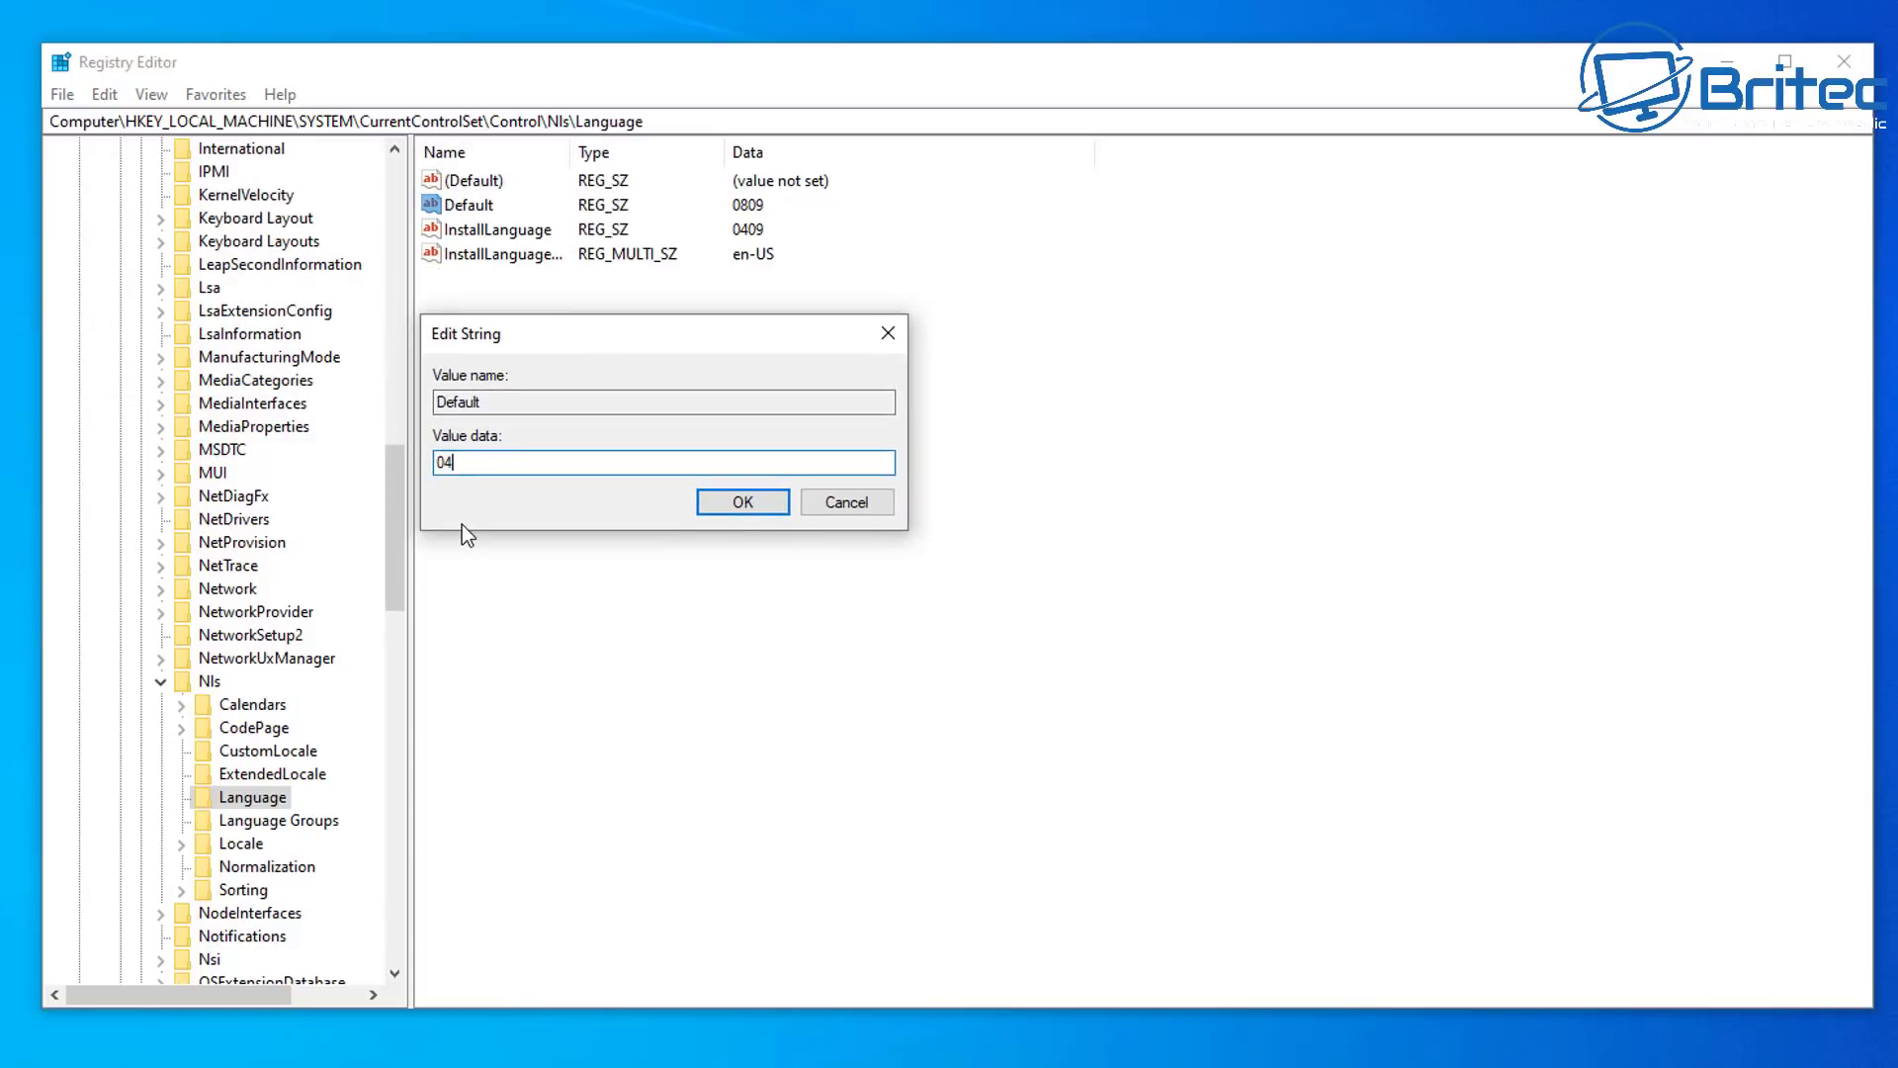
click(717, 501)
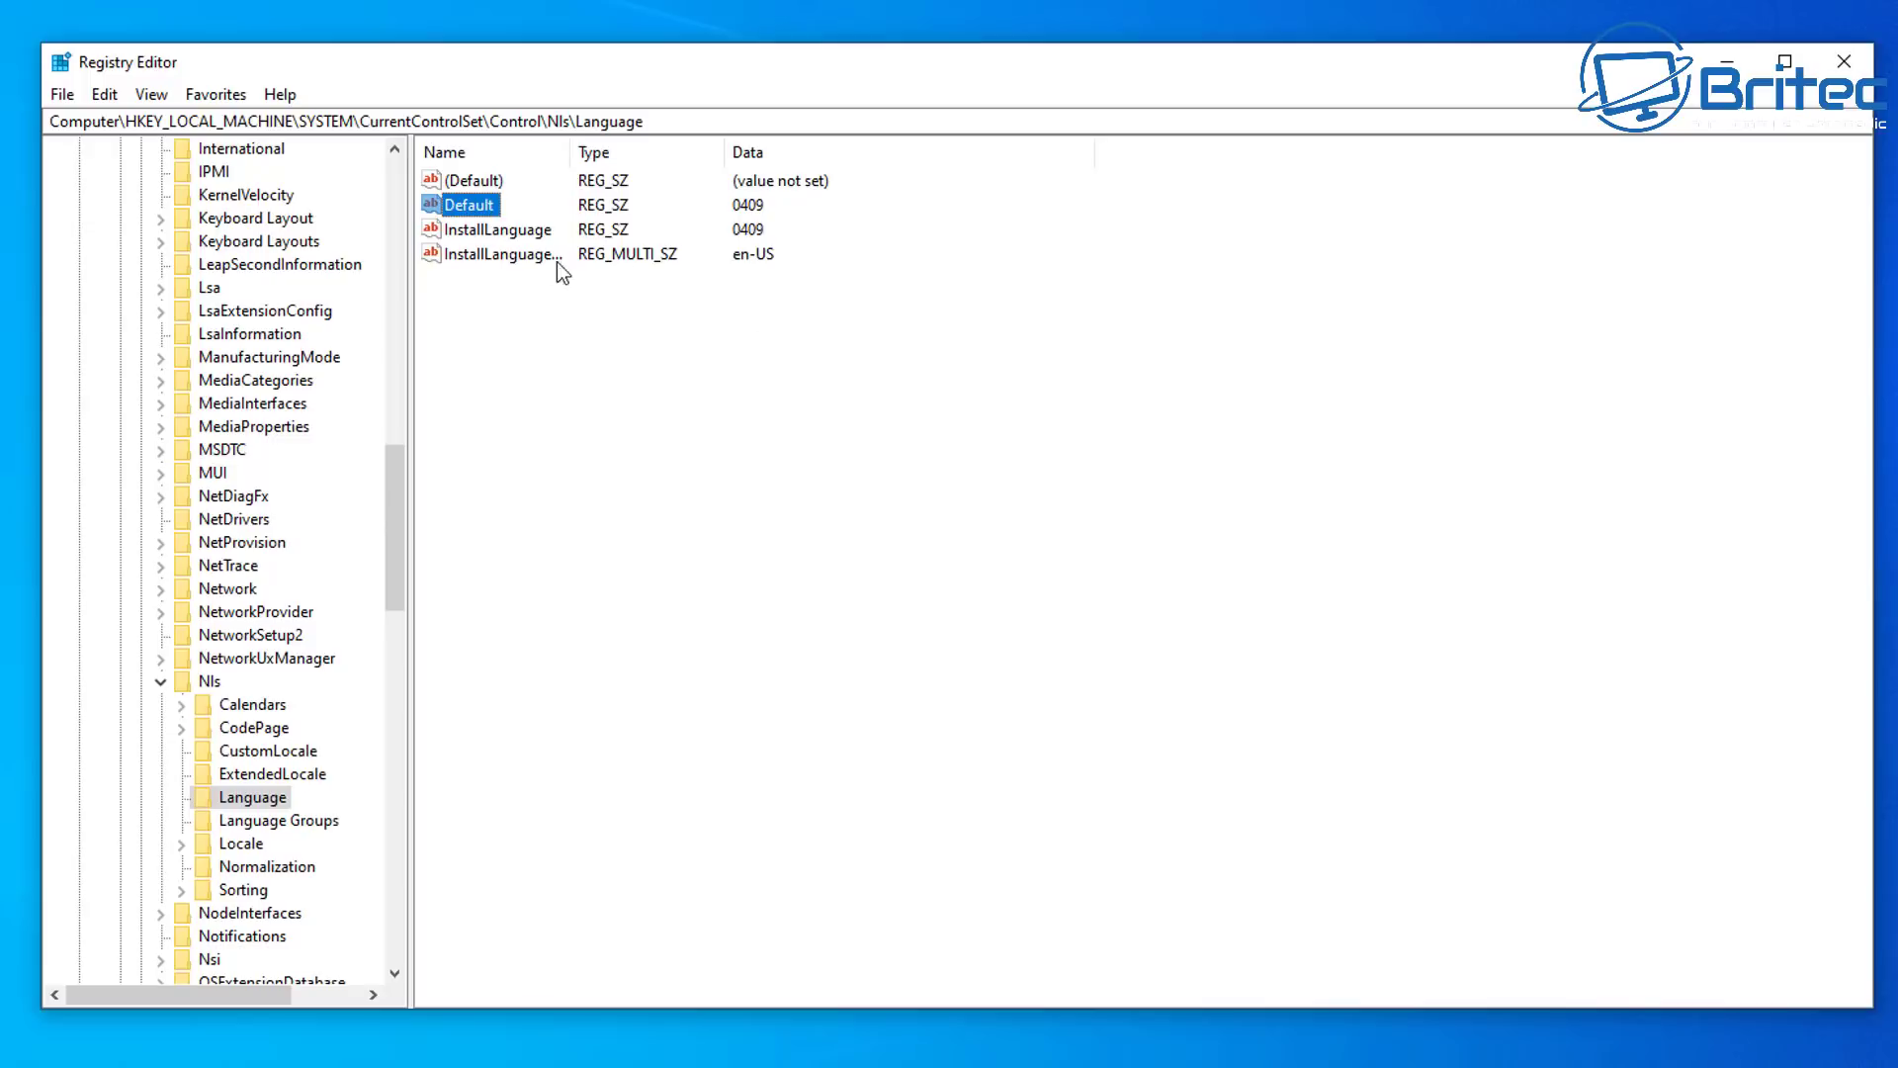
- Check that InstallLanguageFallback still reads en-US, closing it unchanged
double_click(512, 253)
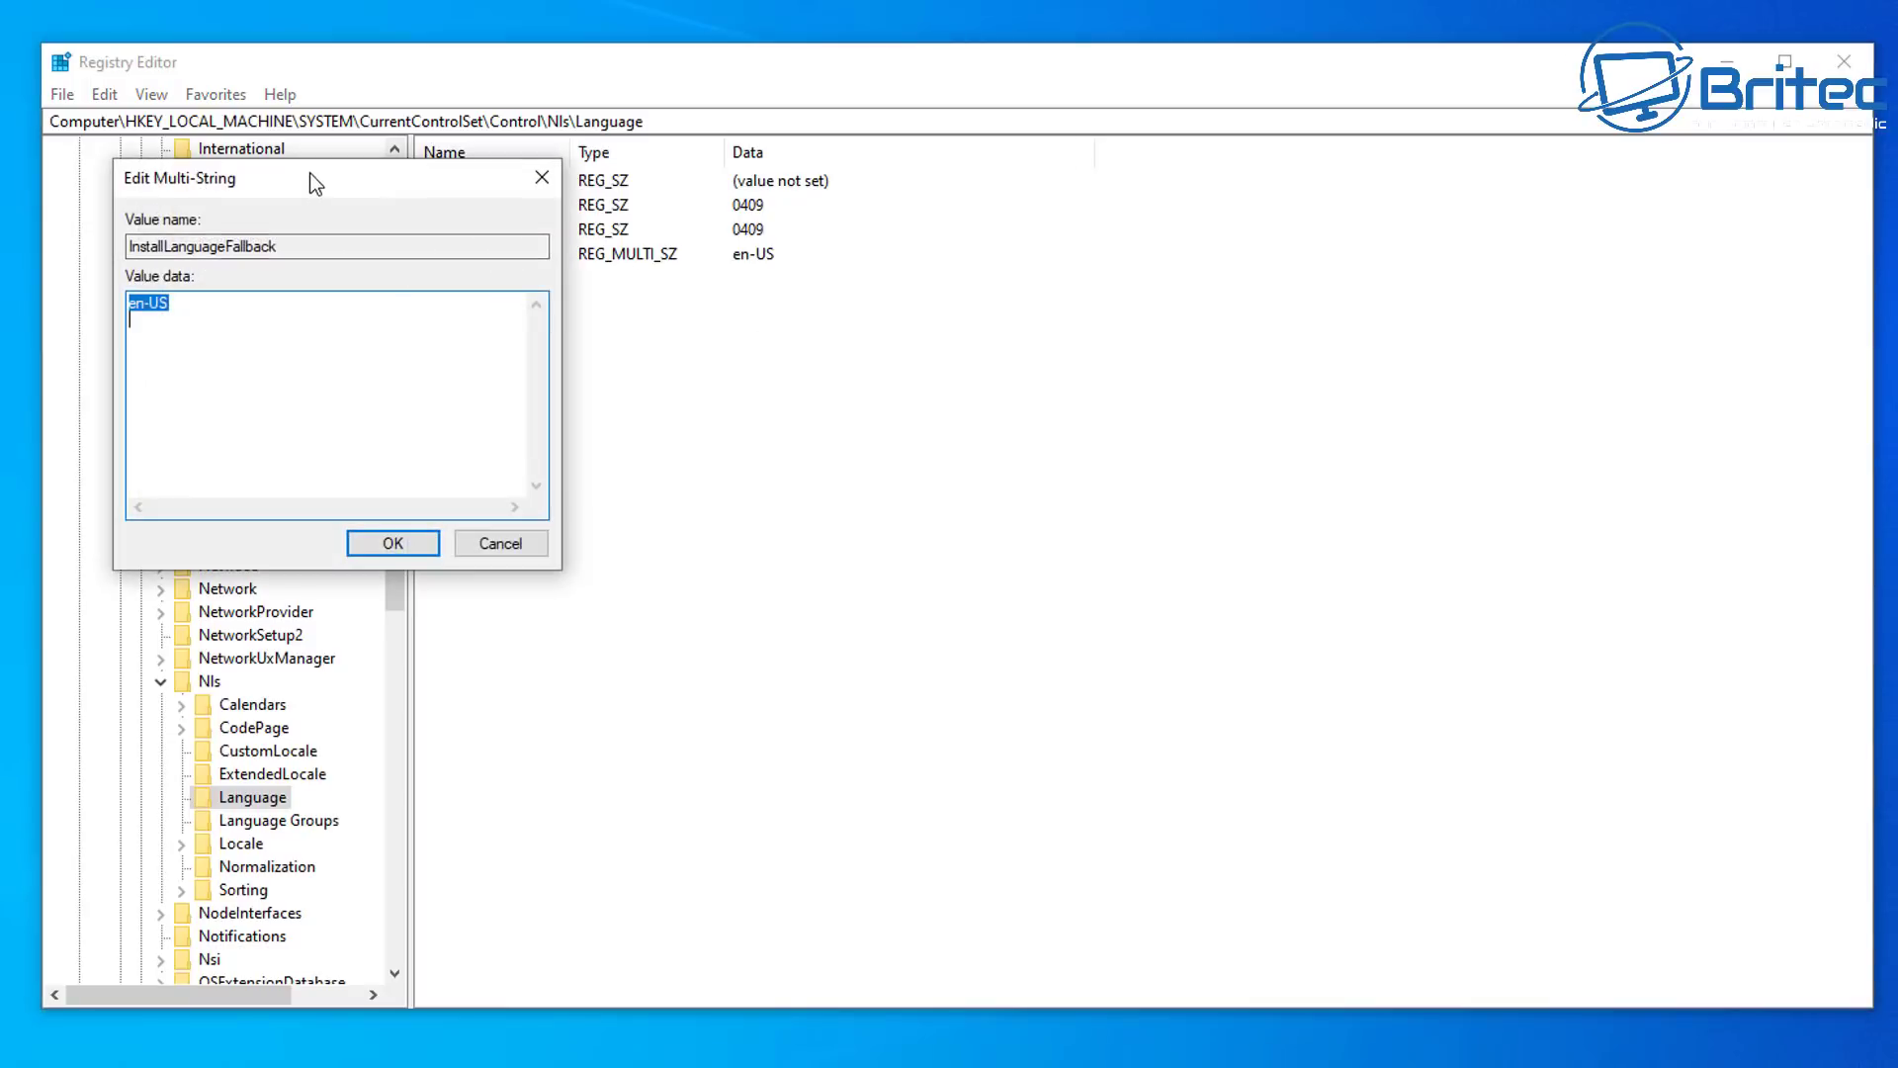
drag(310, 174, 607, 293)
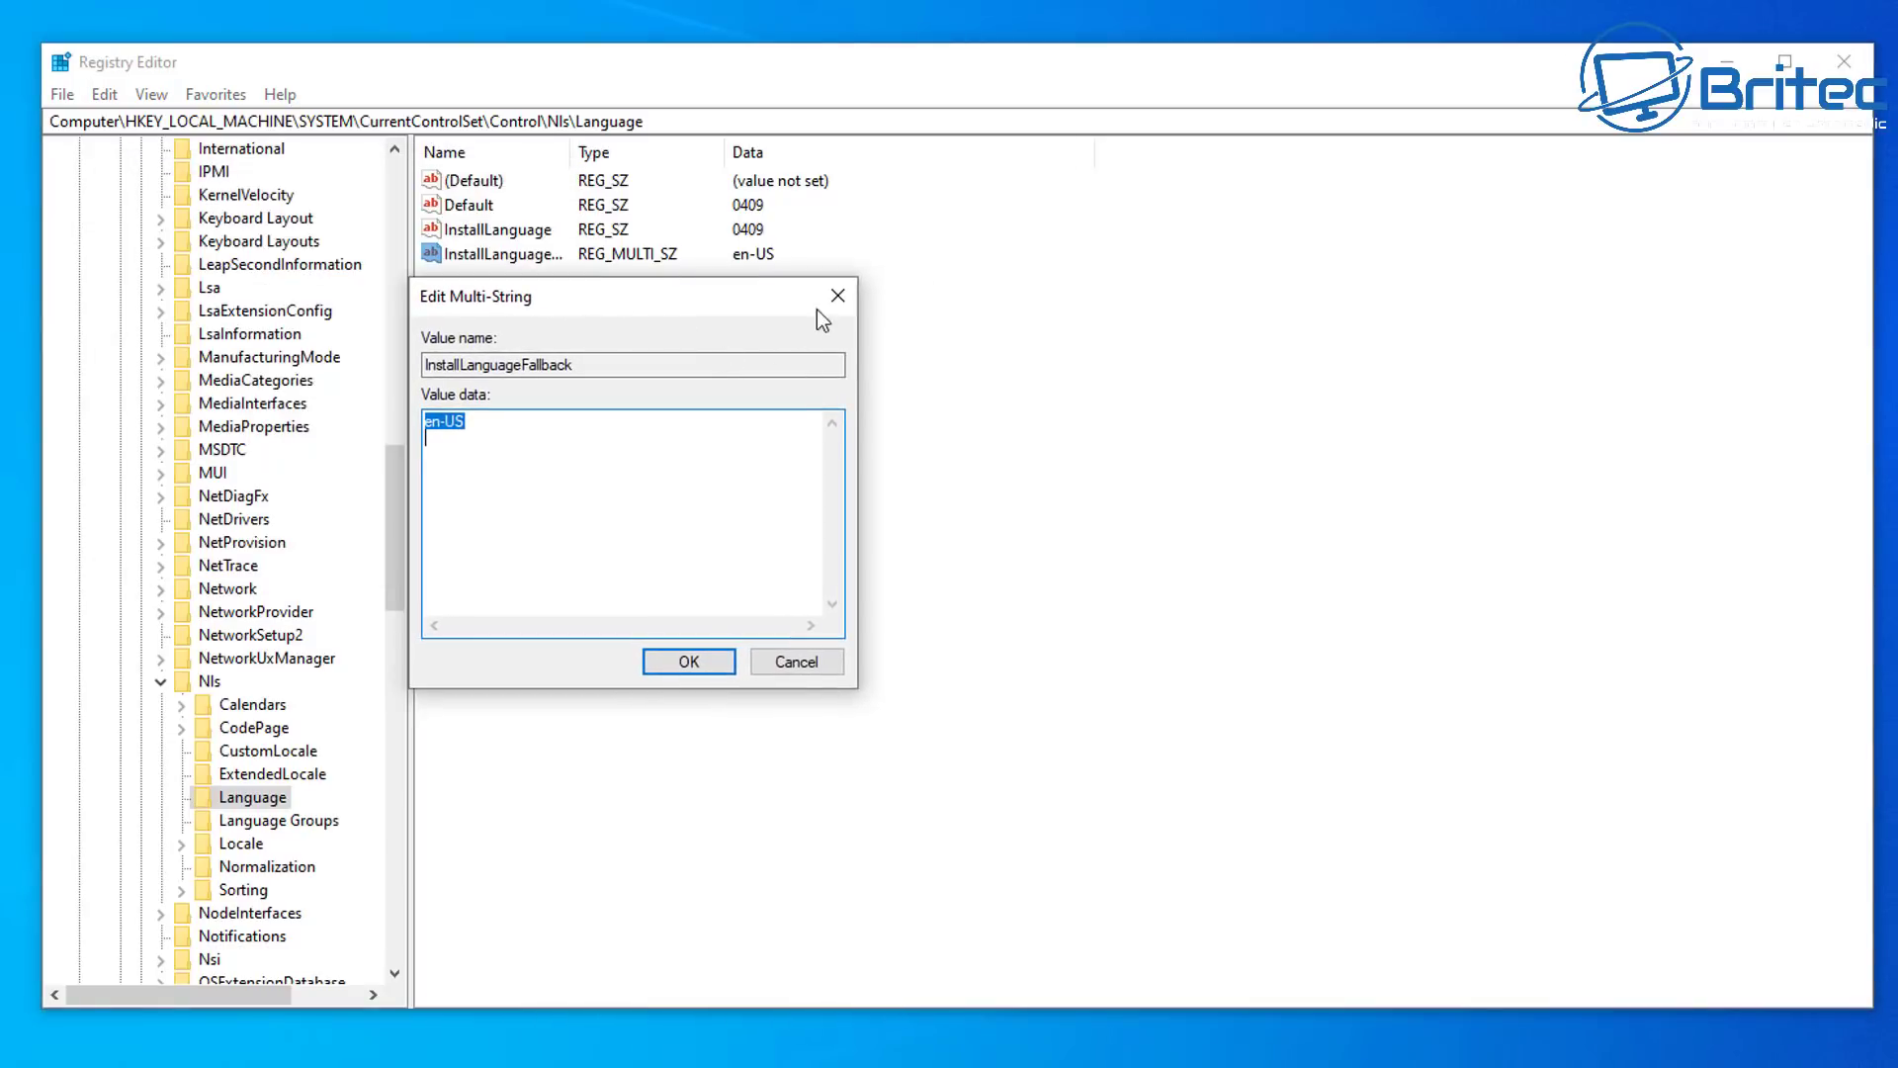
click(837, 295)
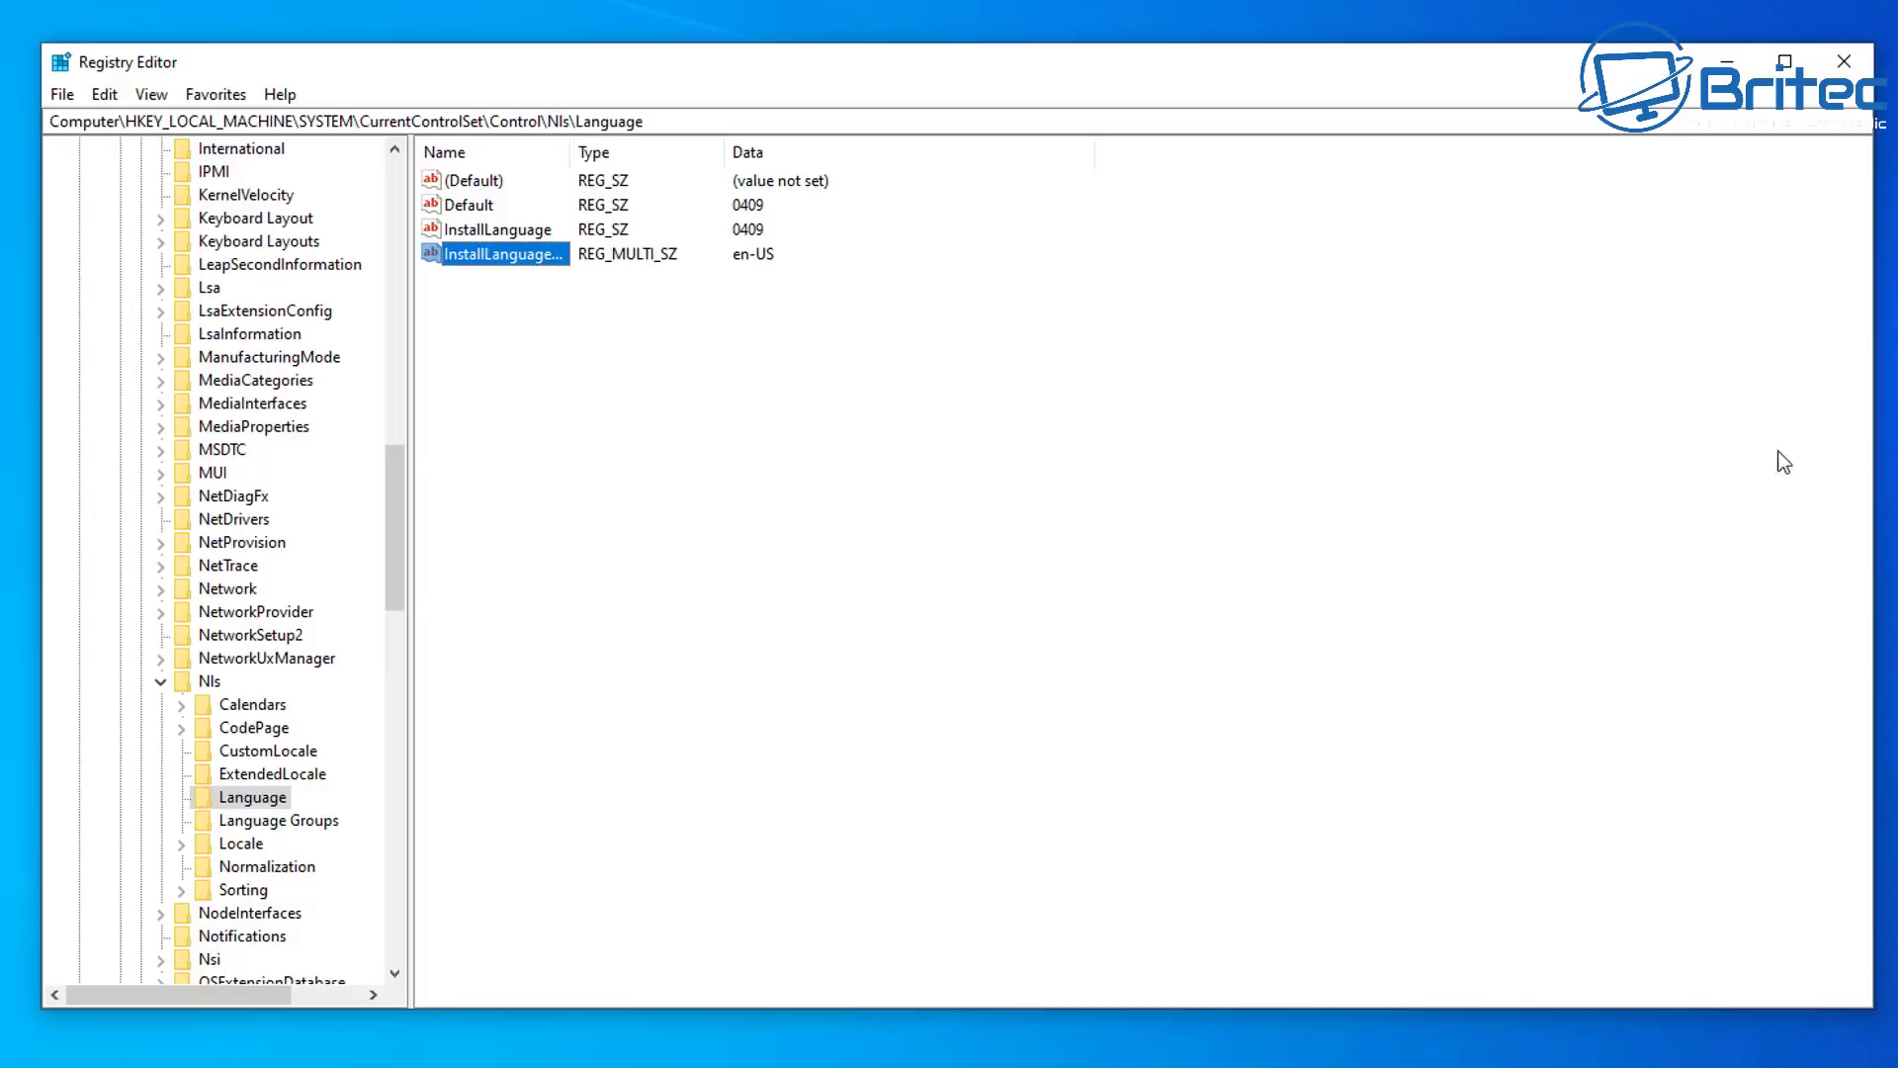
- Close Registry Editor and open Windows Settings from the Start menu
click(1844, 61)
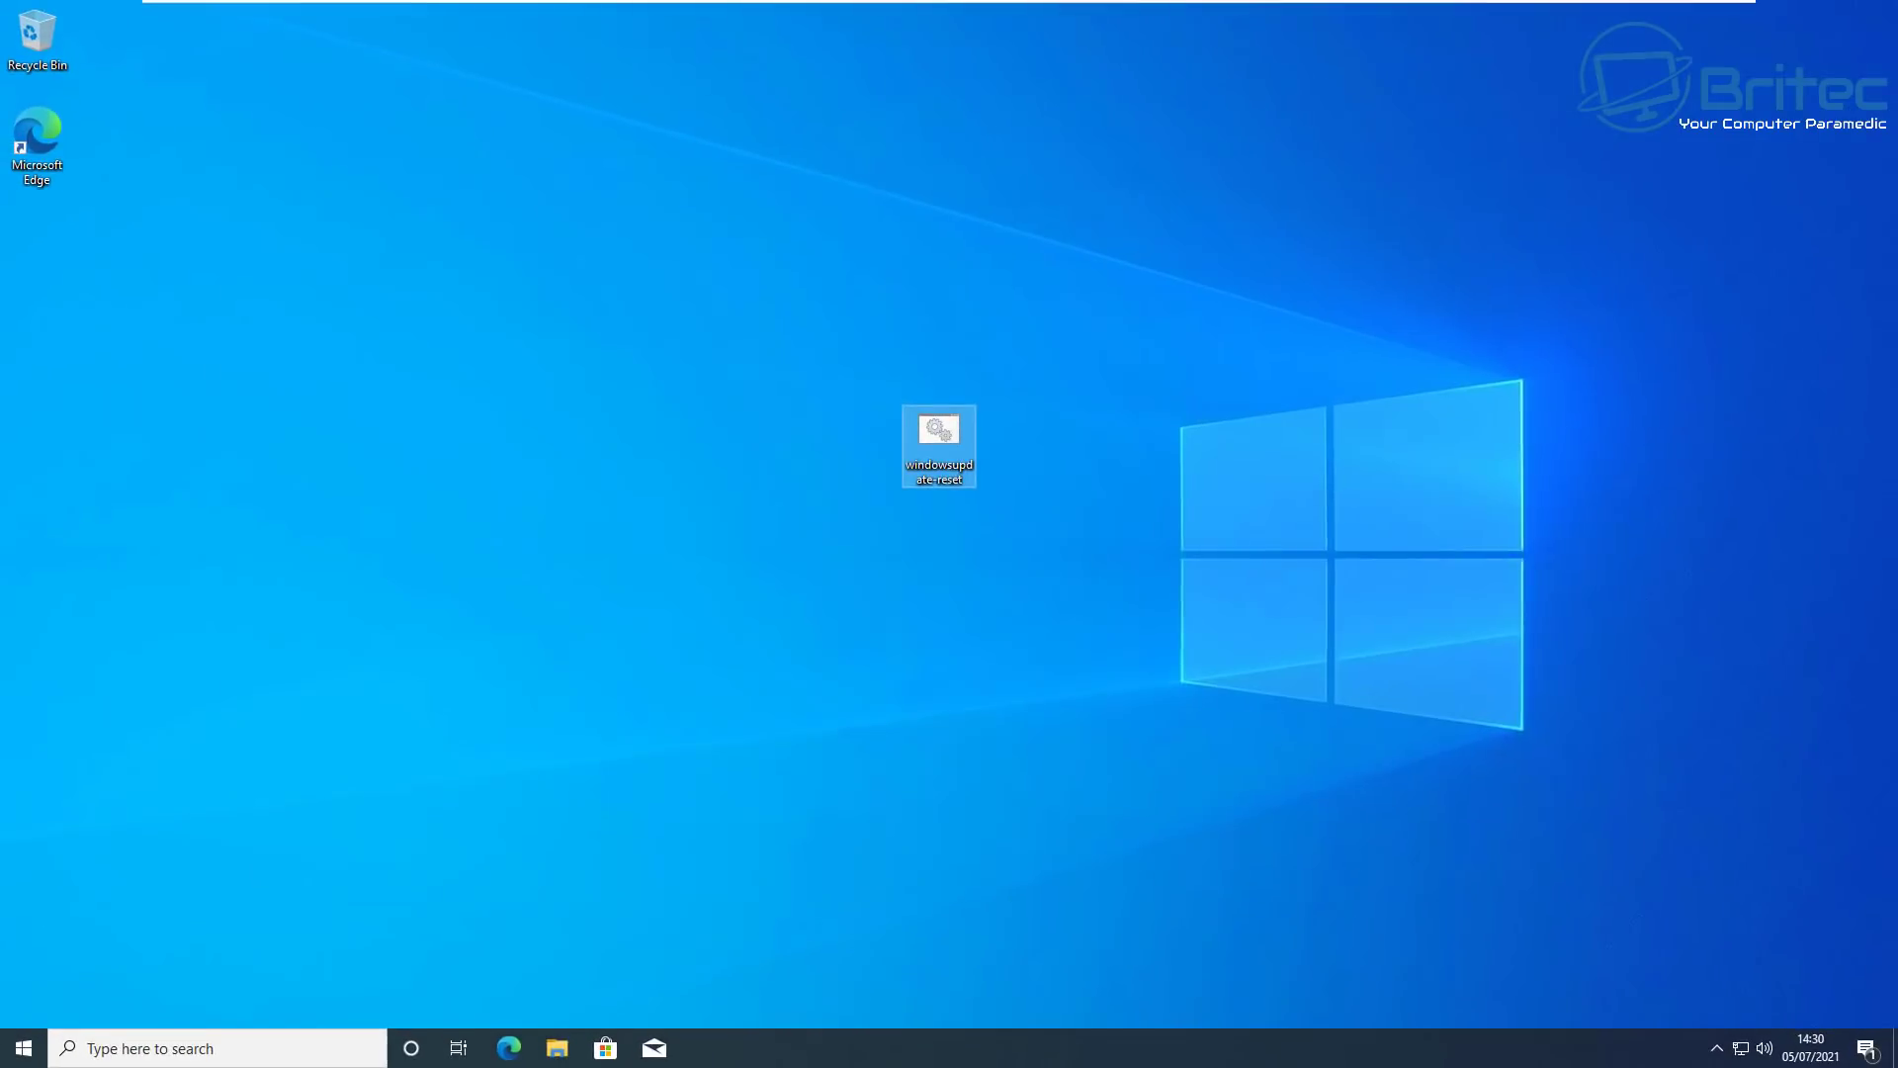
click(23, 1048)
click(25, 957)
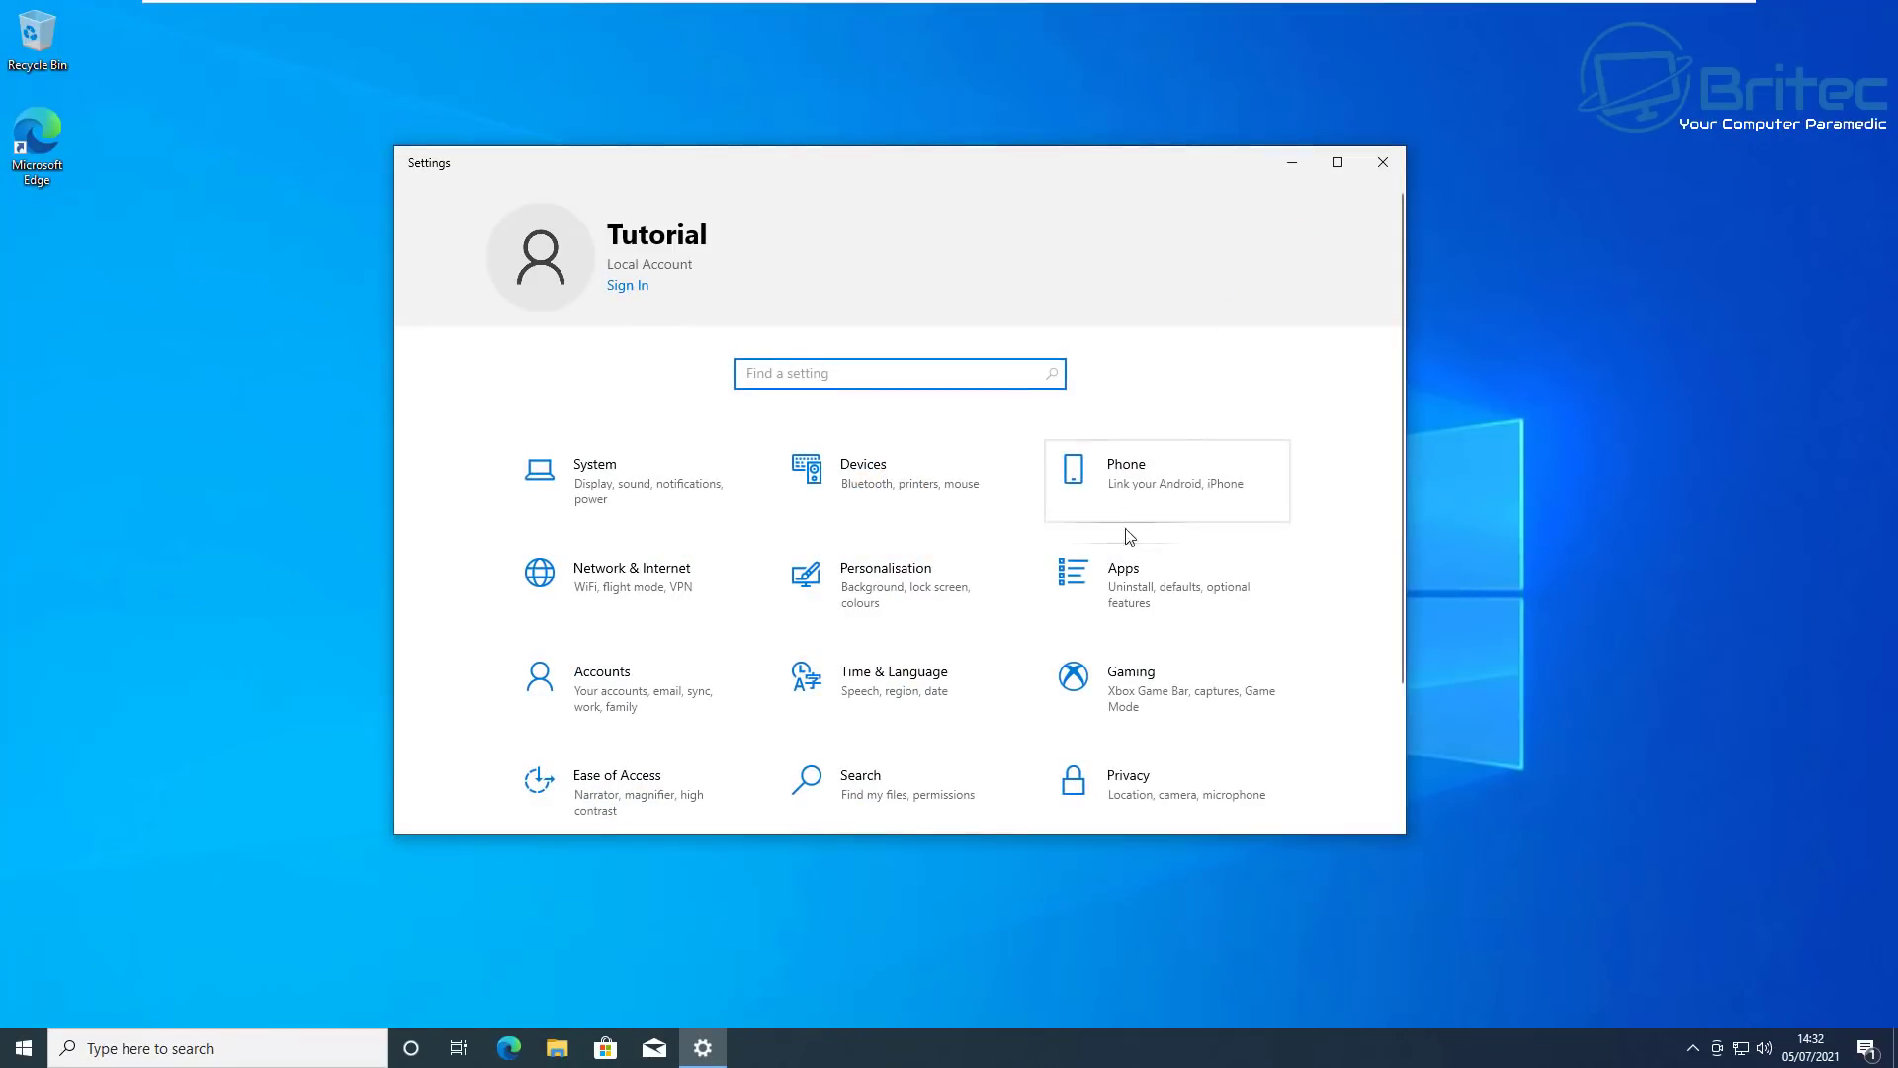
- Check for updates in Update & Security so downloads begin, then close Settings
scroll(1131, 465, down, 3)
click(665, 719)
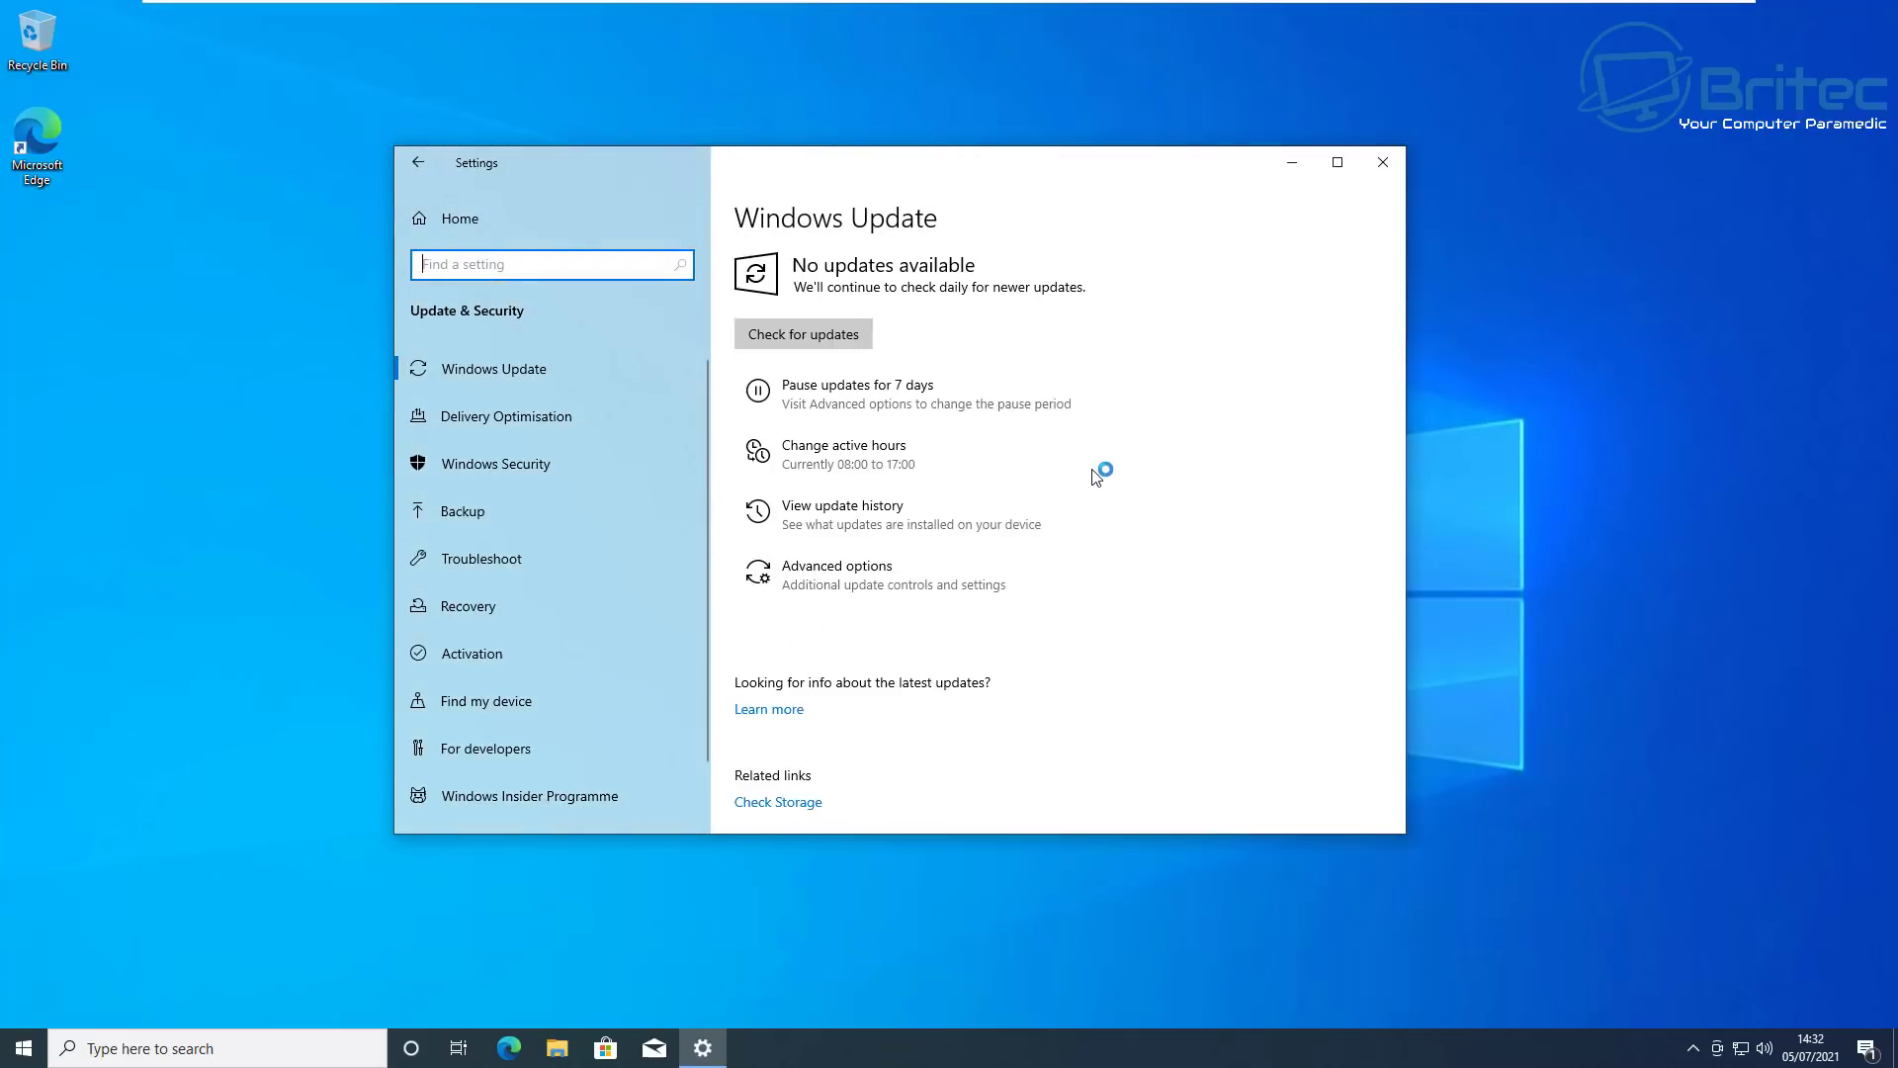
click(835, 336)
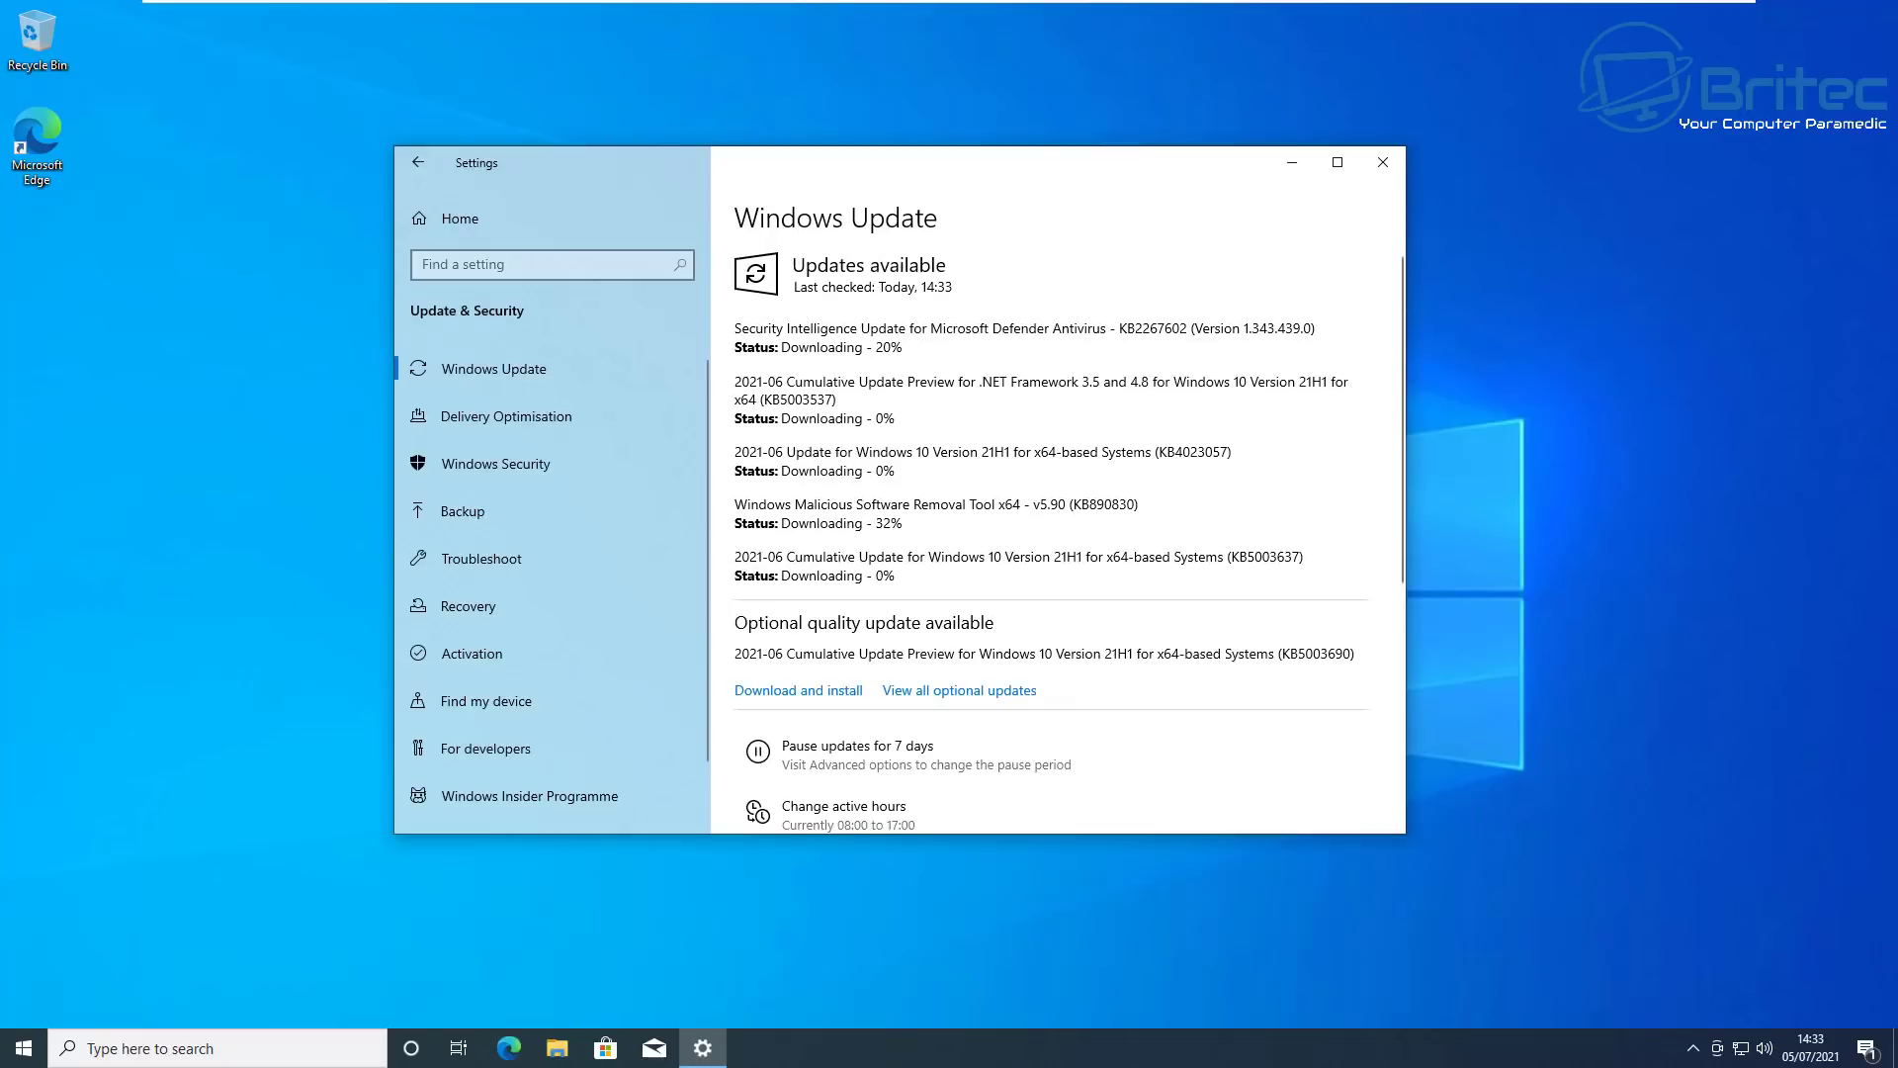
click(1383, 162)
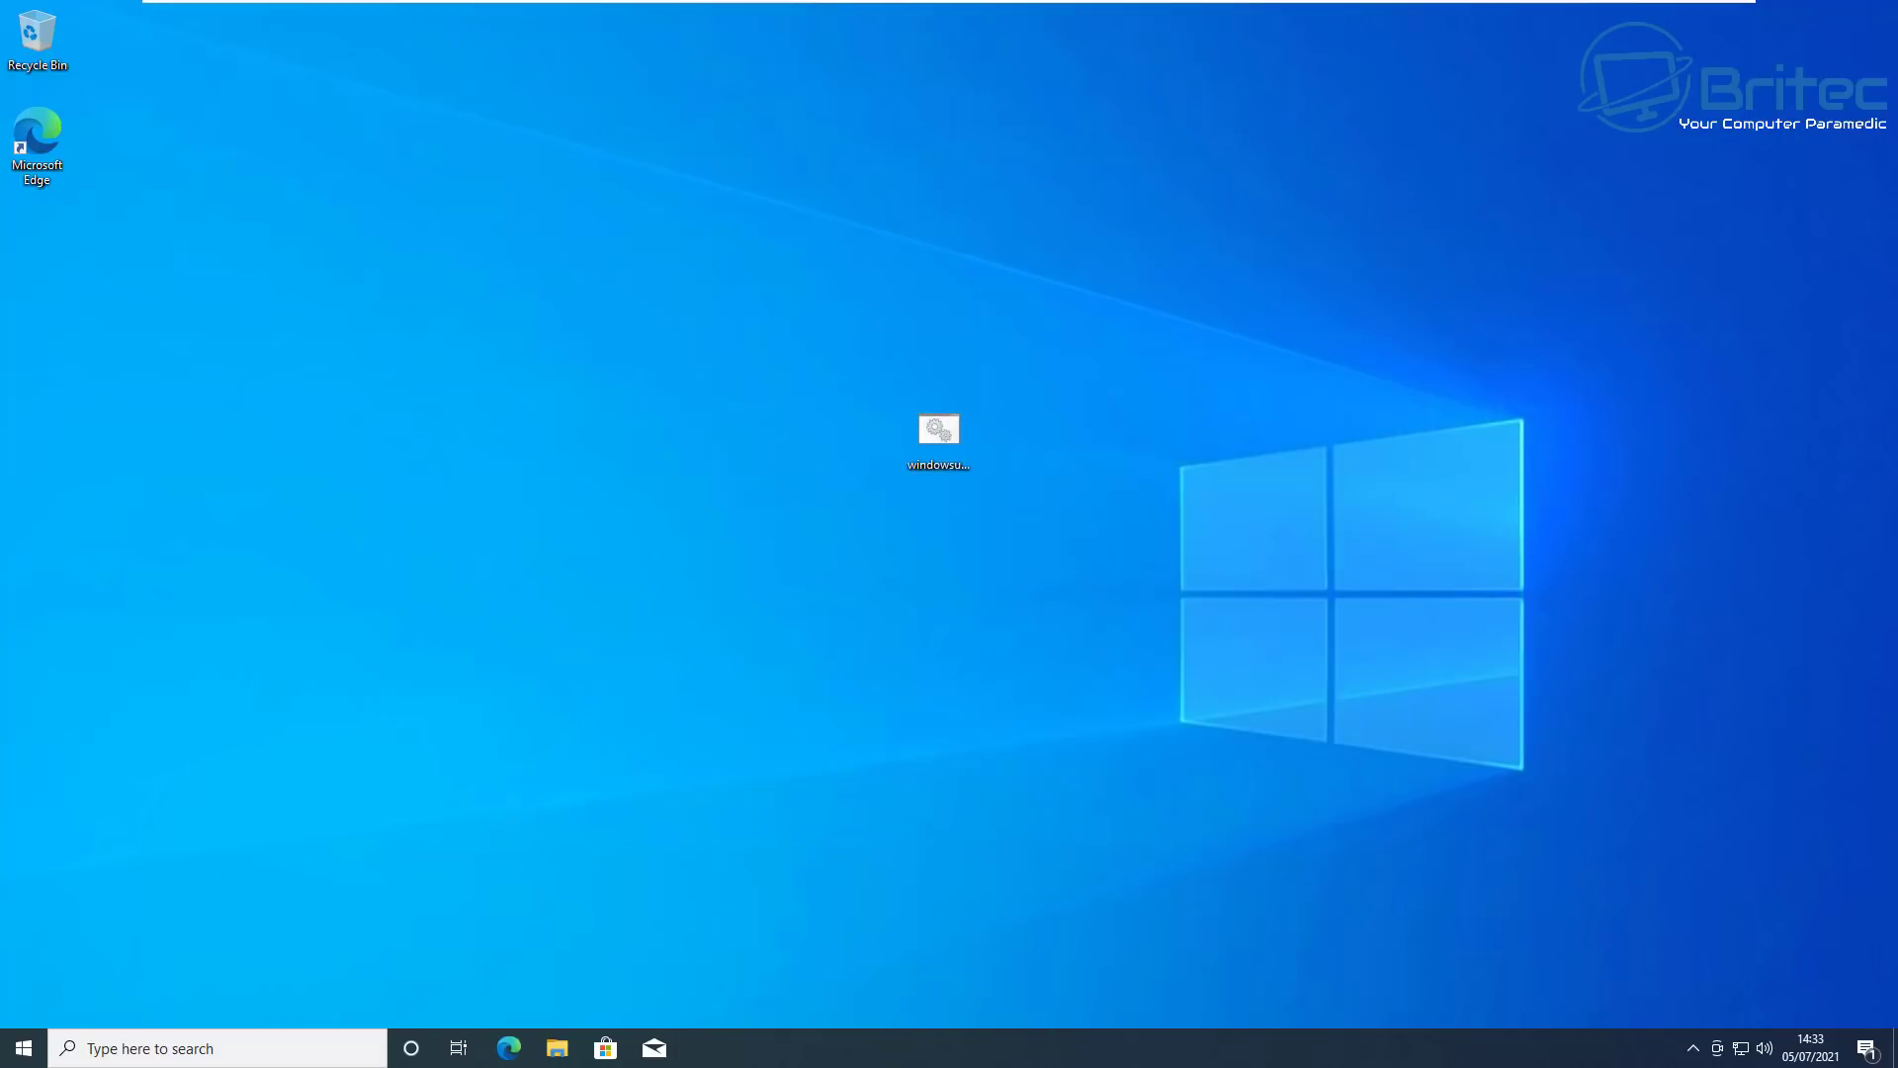